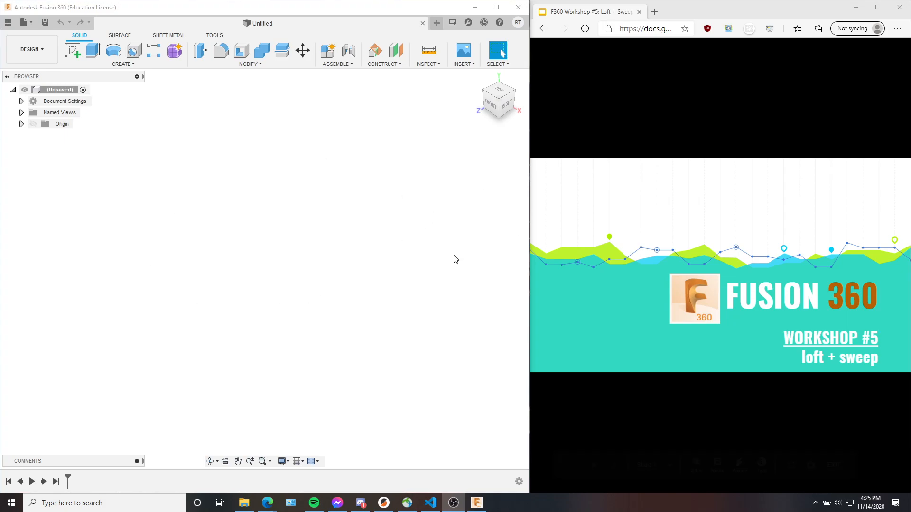
Advance the workshop slides to the Step 1 instructions for starting a sketch
left_click(850, 335)
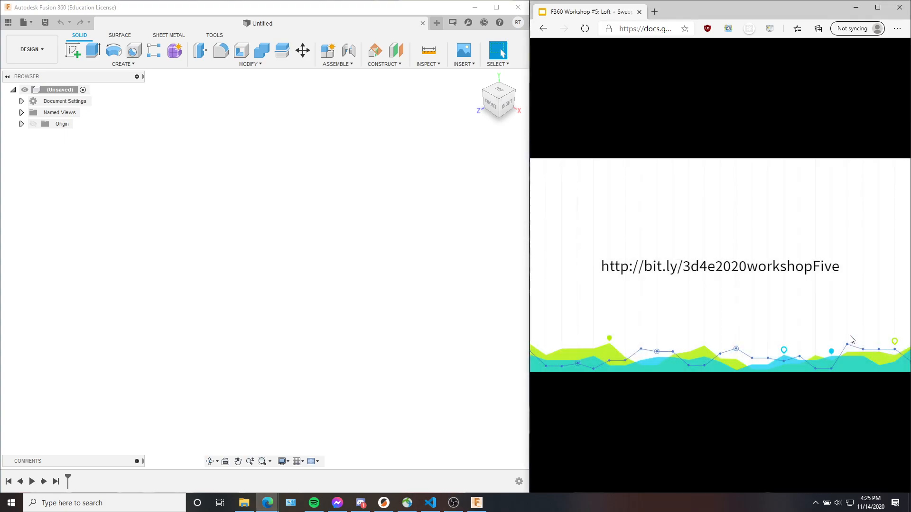
left_click(875, 327)
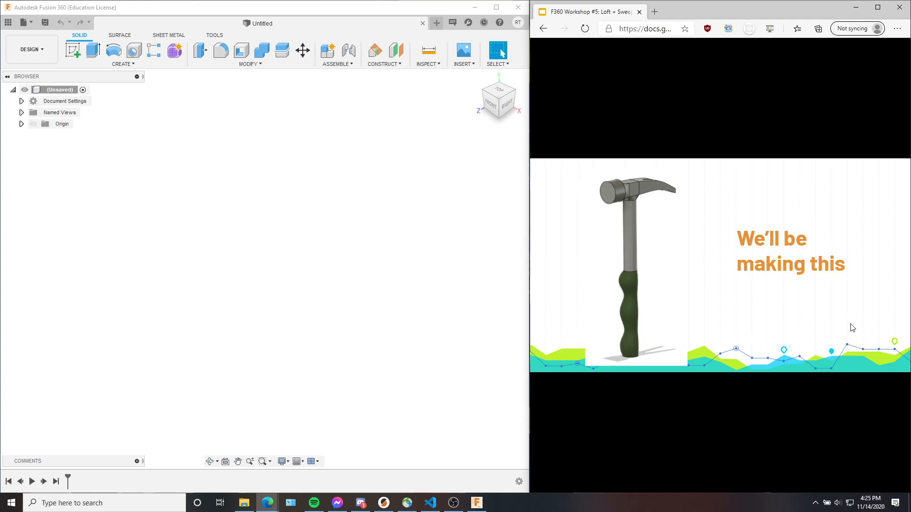
left_click(853, 327)
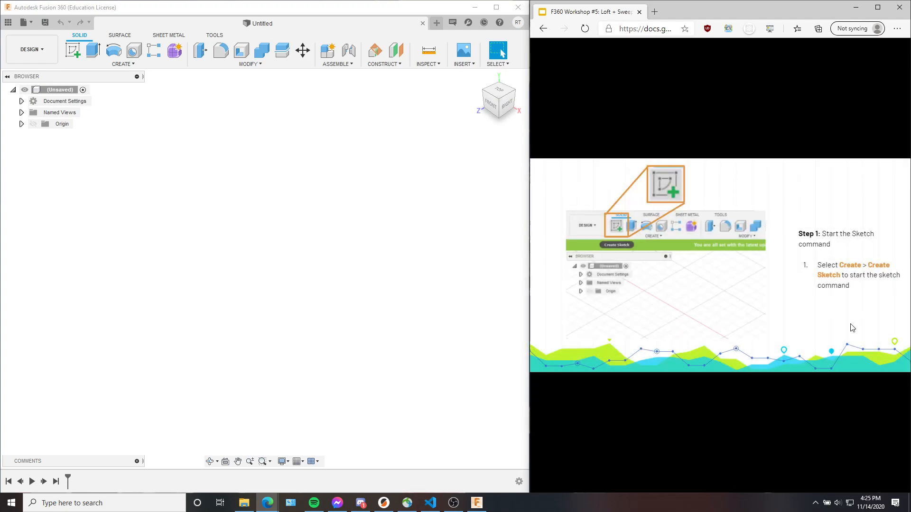
Start a new sketch on the XY plane, following the slides for Steps 1 and 2
left_click(78, 47)
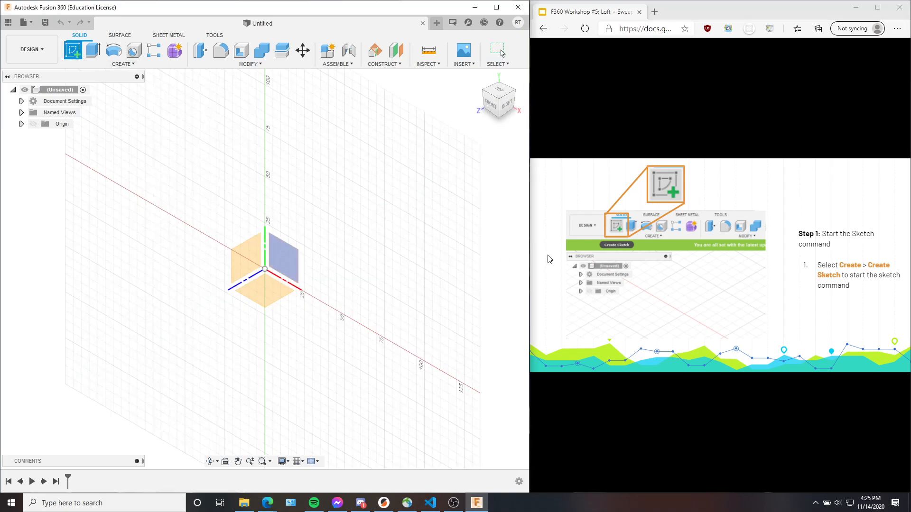
left_click(807, 291)
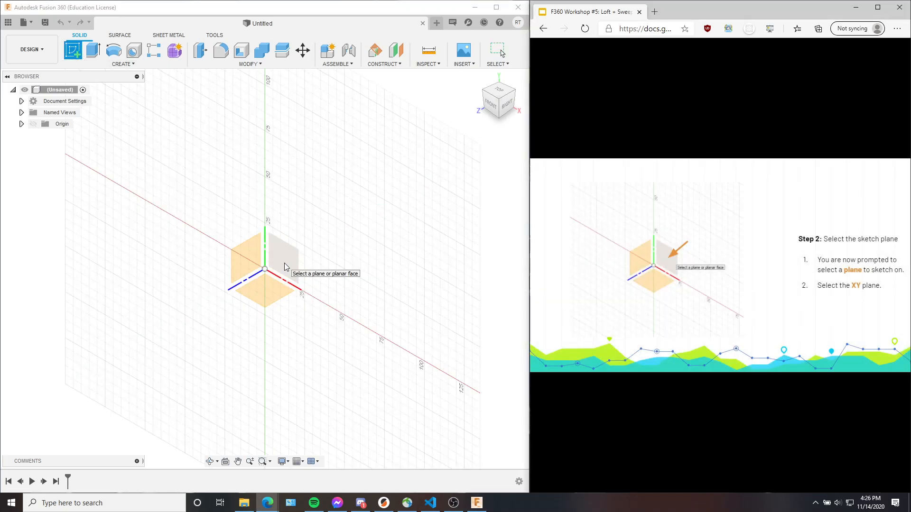
left_click(284, 262)
Draw a 25 mm center diameter circle at the sketch origin and finish the sketch
left_click(786, 267)
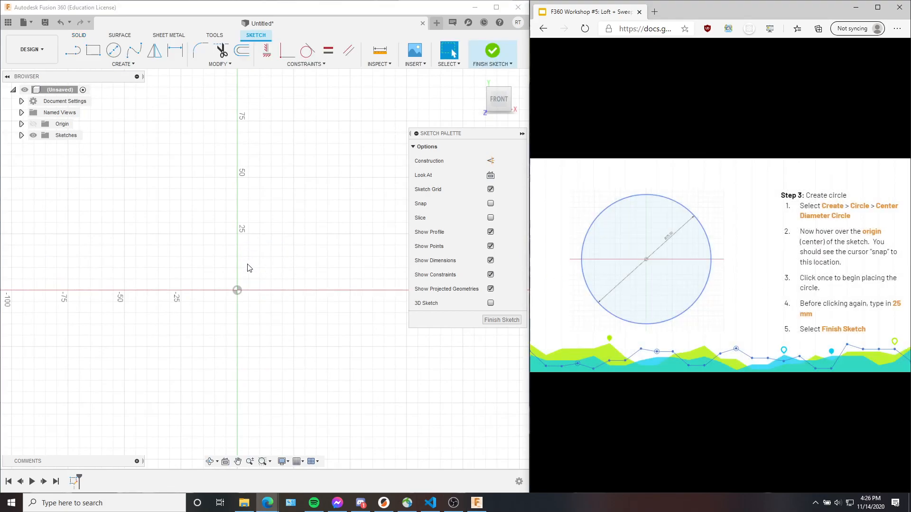
left_click(326, 31)
key("c")
left_click(237, 289)
type("25")
key("Return")
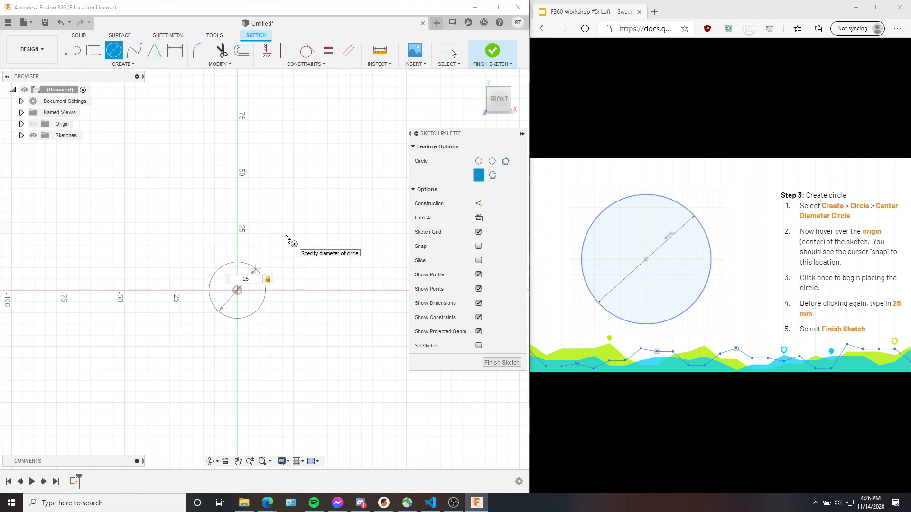
key("Escape")
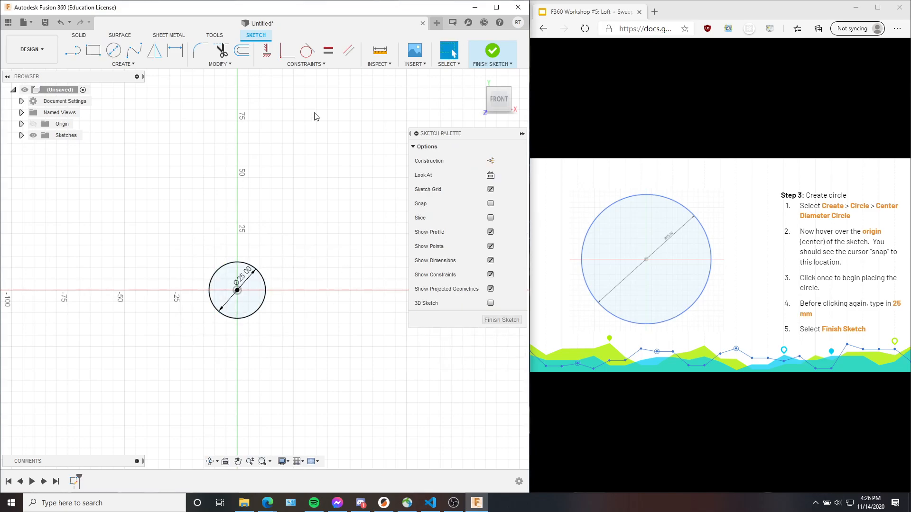
left_click(492, 50)
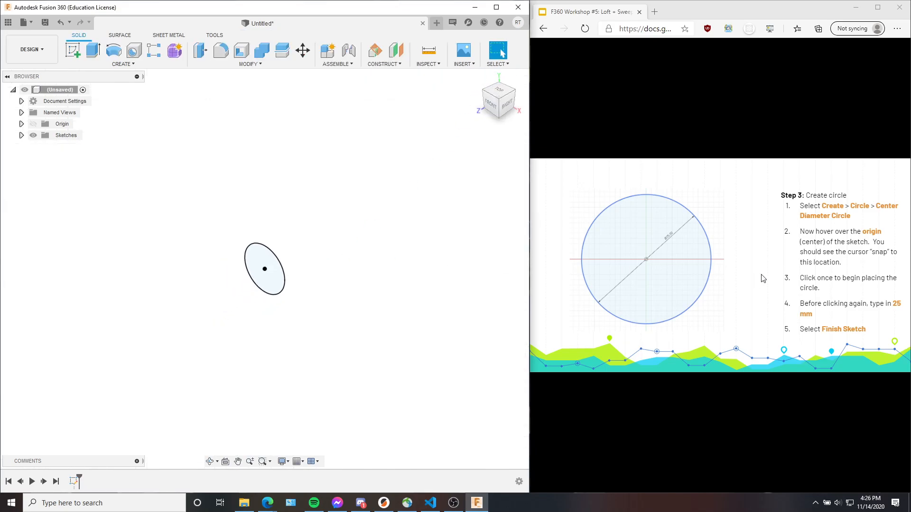
Extrude the circle profile 15 mm to one side as a new body
left_click(779, 260)
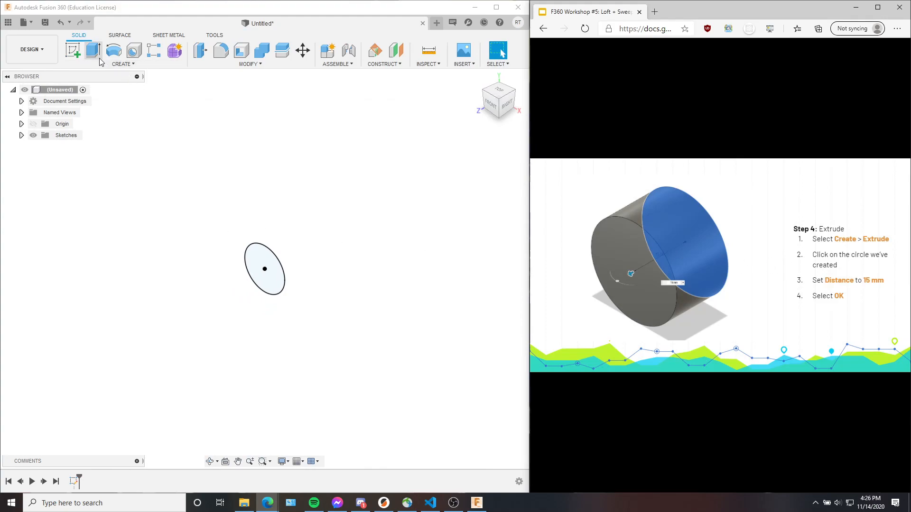
left_click(93, 49)
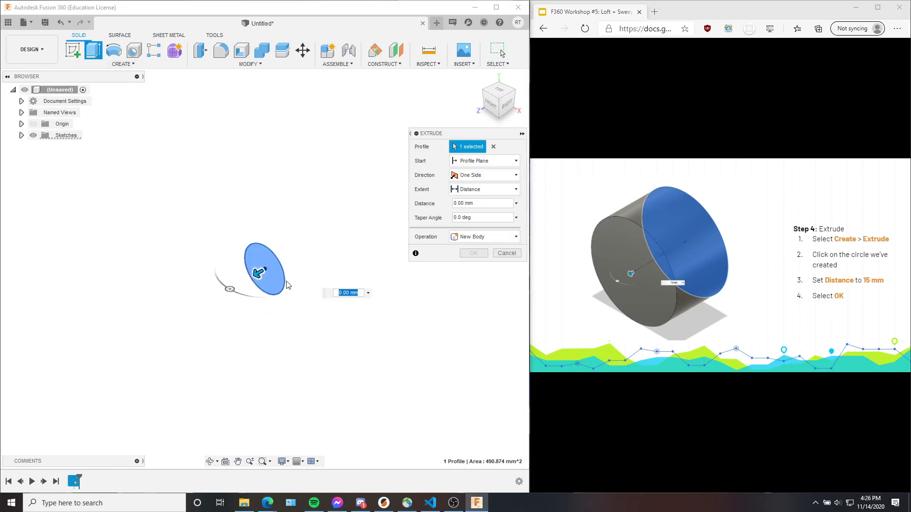
type("15")
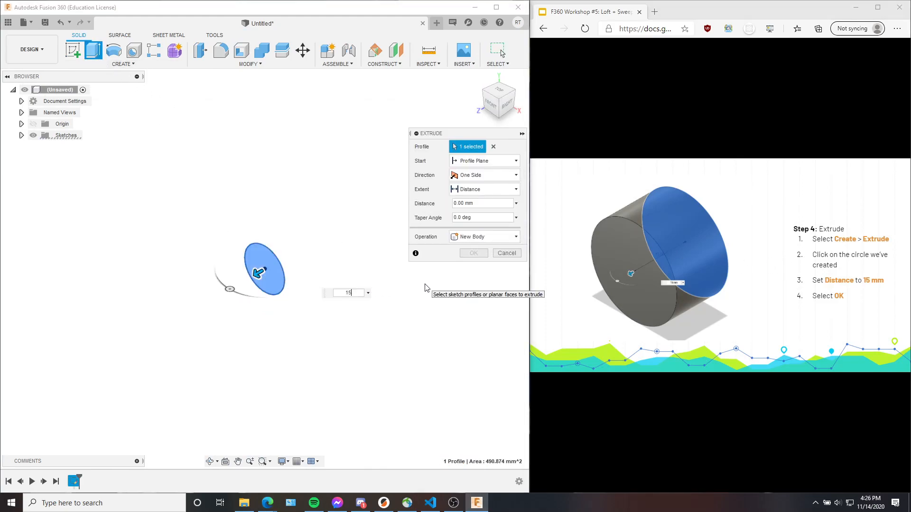
key("Return")
Construct an offset plane 10 mm behind the back circular face of the cylinder
left_click(755, 311)
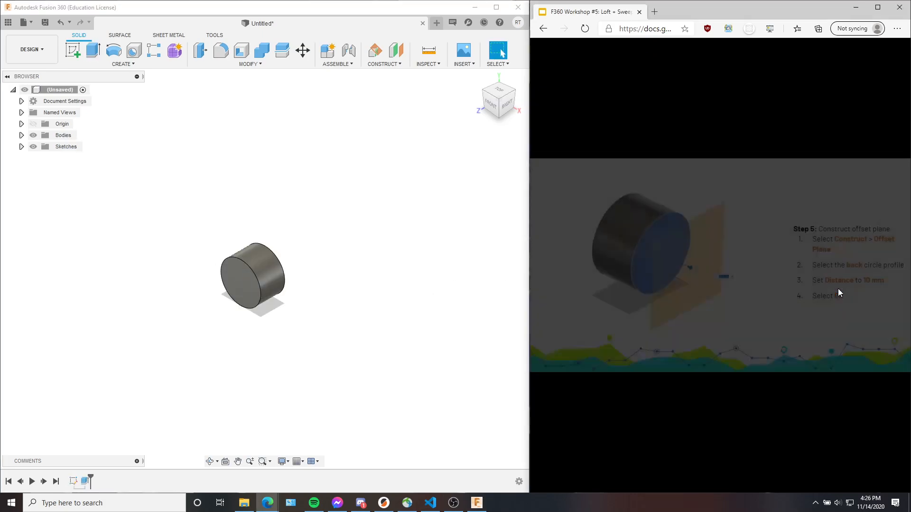
mouse_move(399, 334)
middle_mouse_down("shift")
mouse_move(330, 332)
mouse_move(412, 326)
middle_mouse_up("shift")
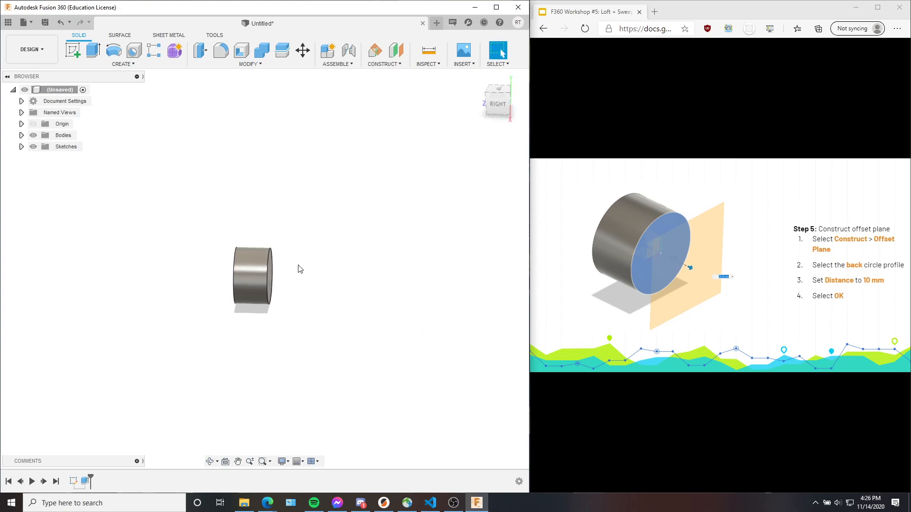
left_click(270, 284)
middle_click_drag(359, 301, 279, 292, "shift")
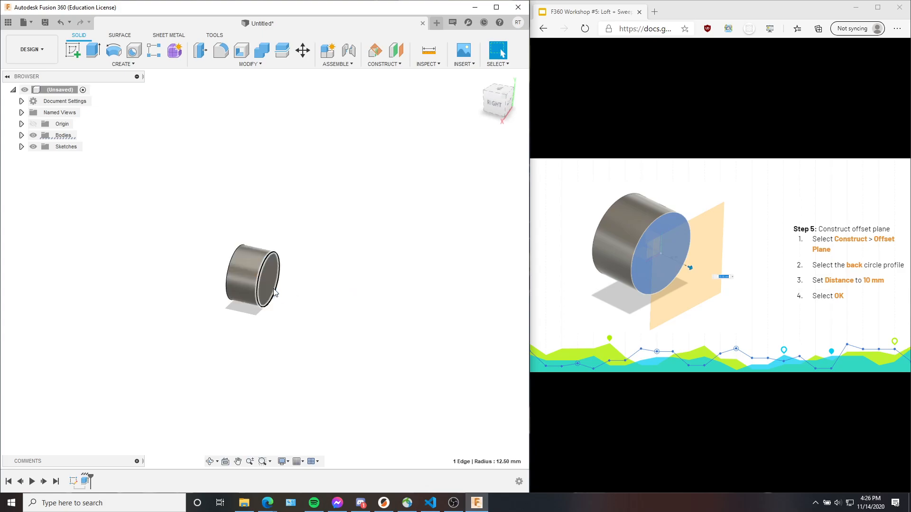
left_click(271, 285)
left_click(323, 296)
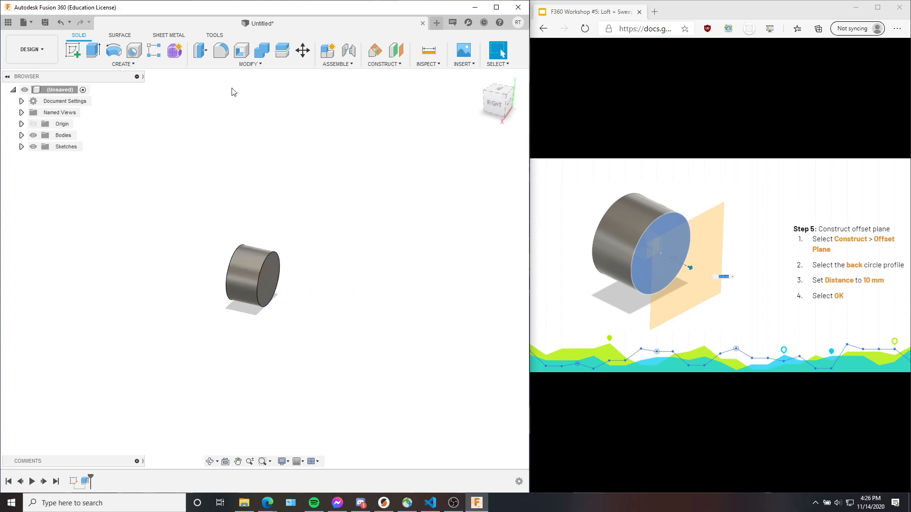
left_click(396, 51)
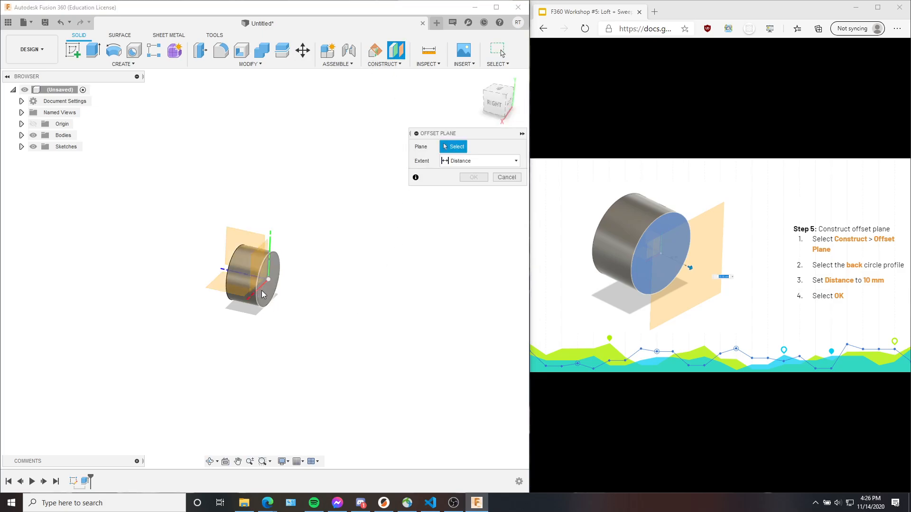
left_click(274, 273)
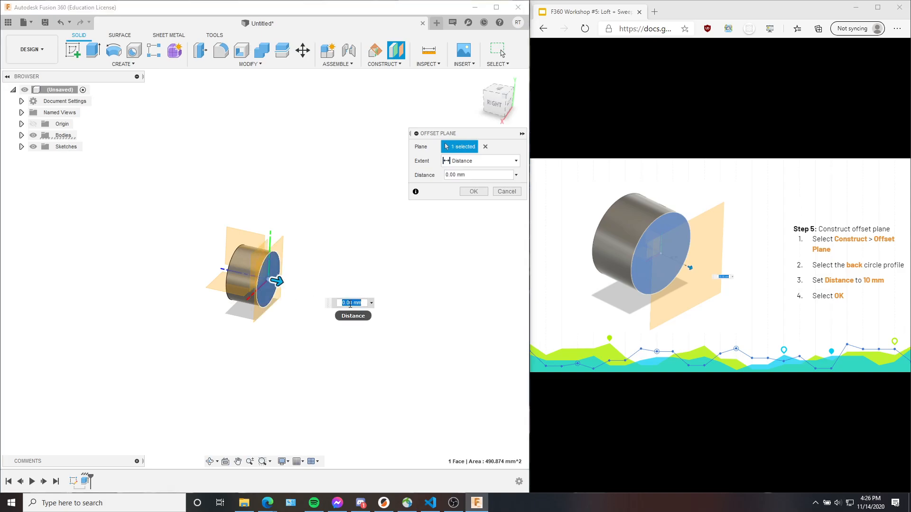
type("10")
key("Return")
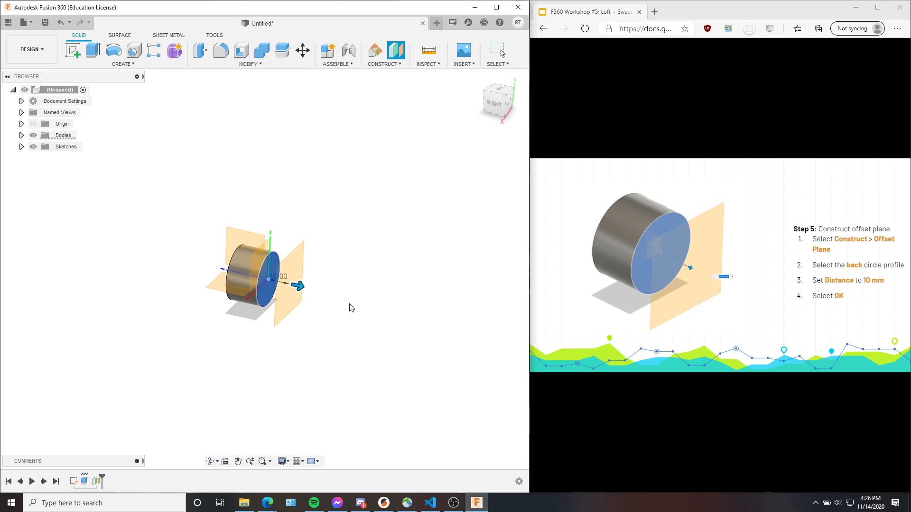
Advance the slides to Step 6 and start a new sketch on the offset plane behind the cylinder
left_click(738, 288)
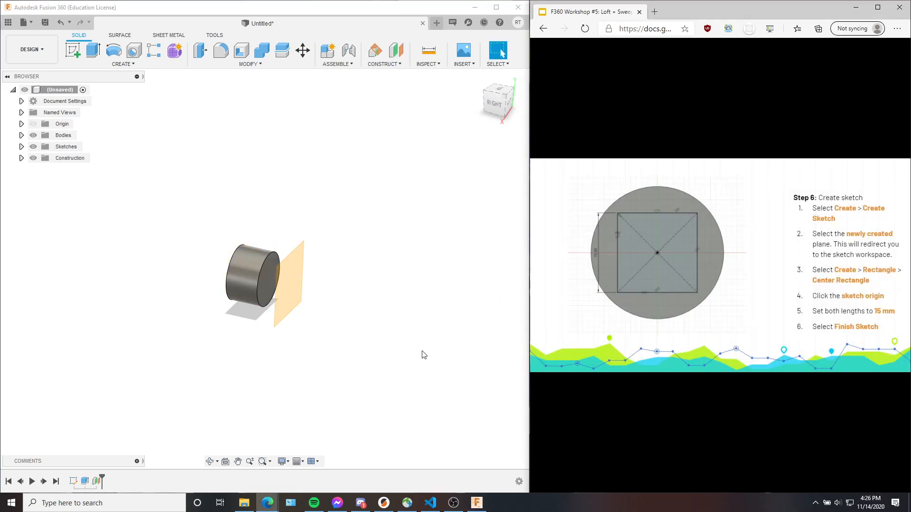
mouse_move(370, 330)
middle_mouse_down("shift")
mouse_move(344, 321)
mouse_move(357, 330)
middle_mouse_up("shift")
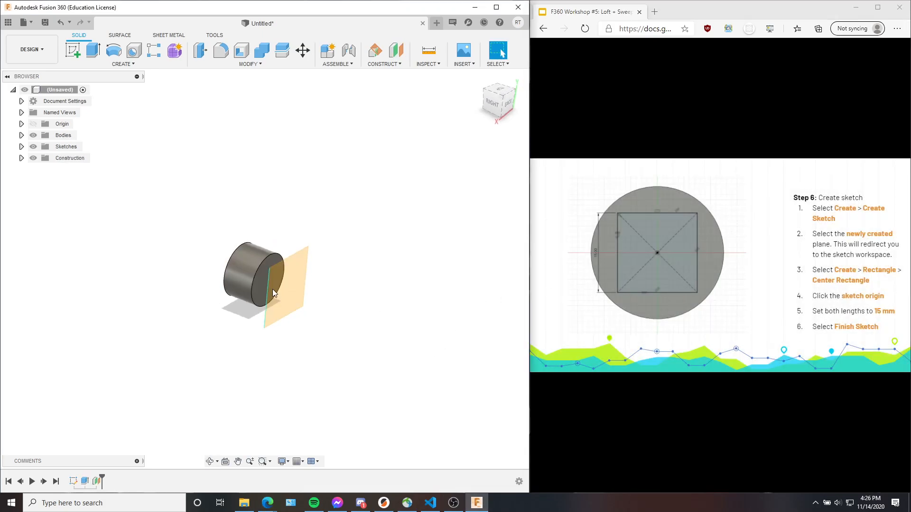
left_click(73, 50)
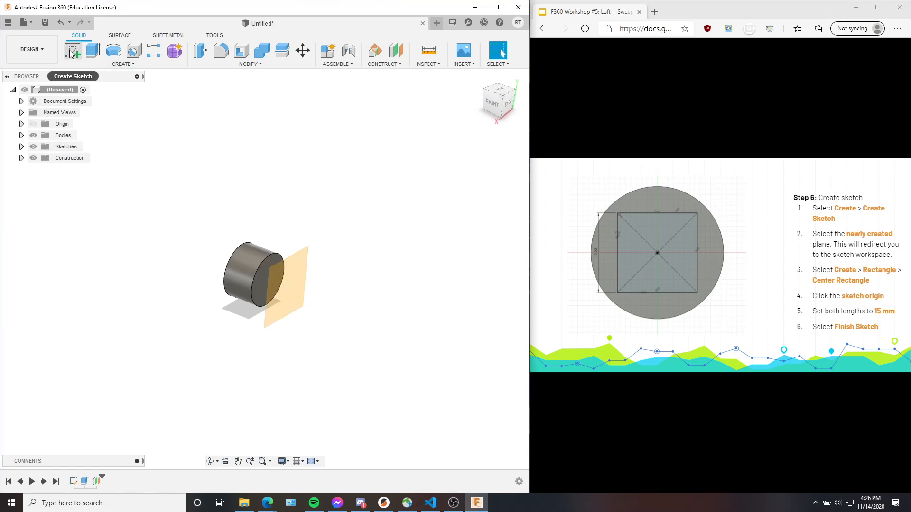
left_click(297, 296)
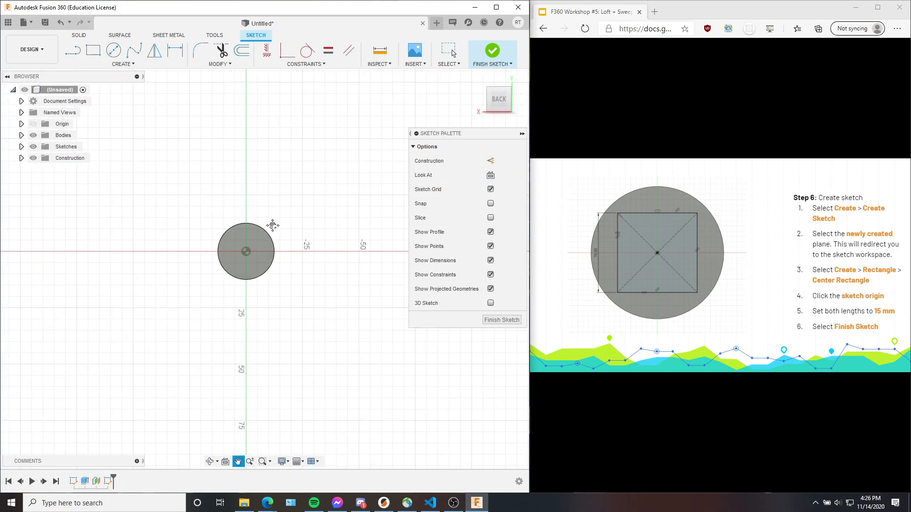
Draw a center rectangle from the sketch origin, about 13 mm wide and 14.4 mm high, inside the circular outline
middle_click_drag(223, 243, 259, 283)
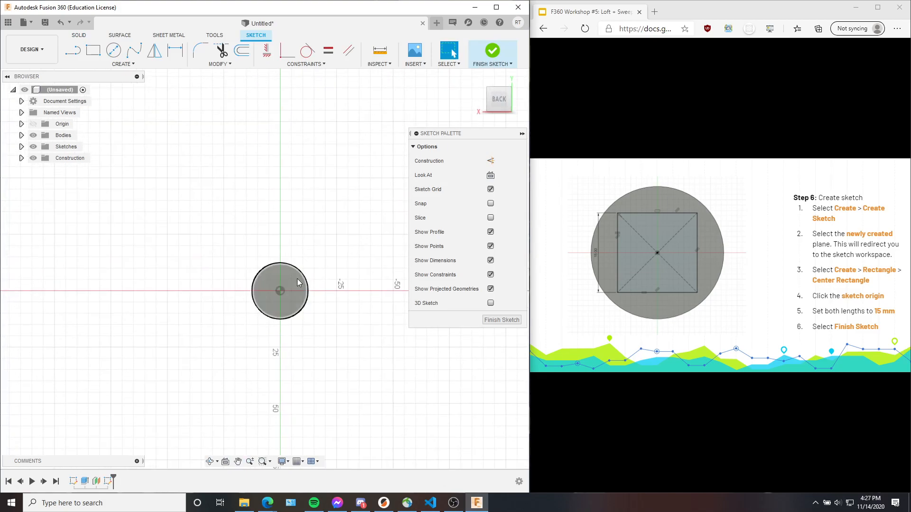
middle_click_drag(310, 305, 303, 303)
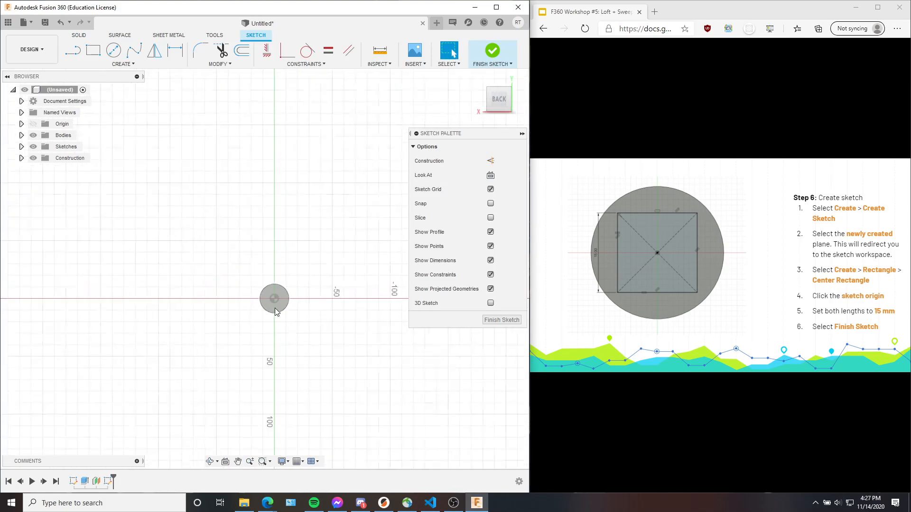
scroll(277, 308, "up", 2)
scroll(277, 308, "up", 4)
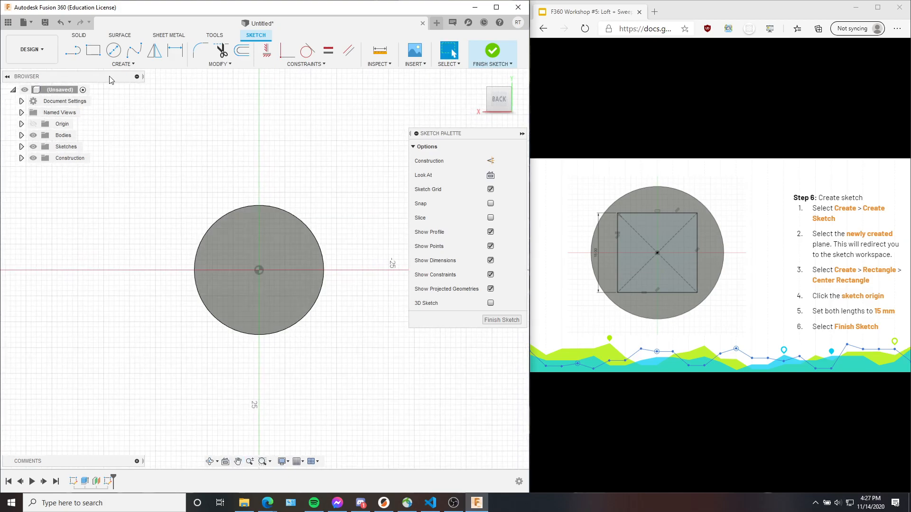
left_click(123, 64)
mouse_move(113, 84)
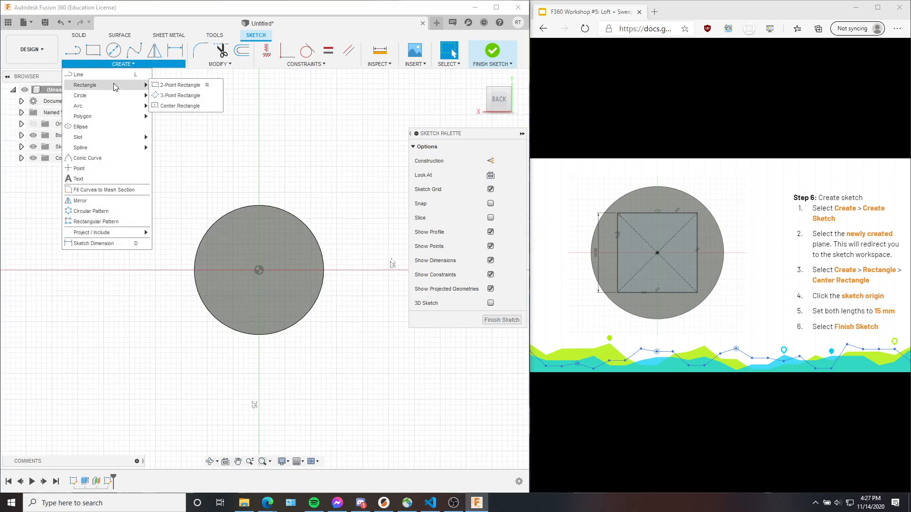
left_click(180, 106)
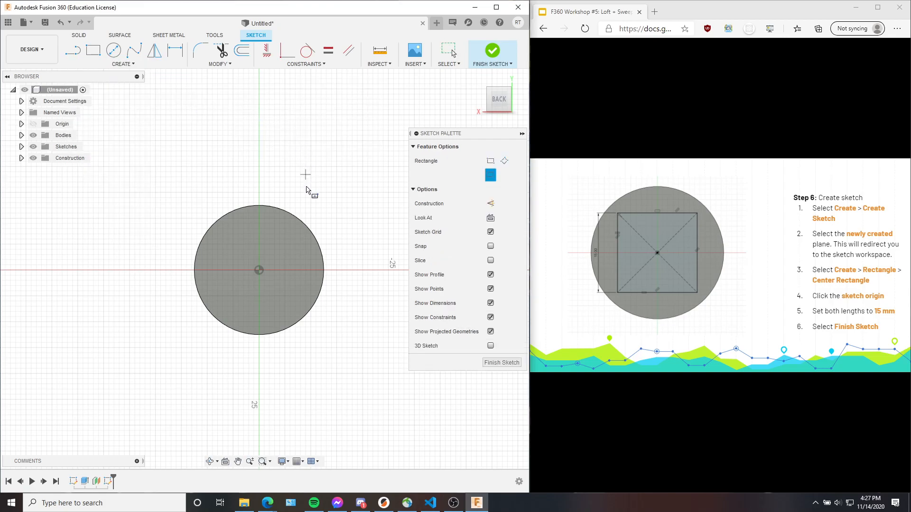
left_click(259, 271)
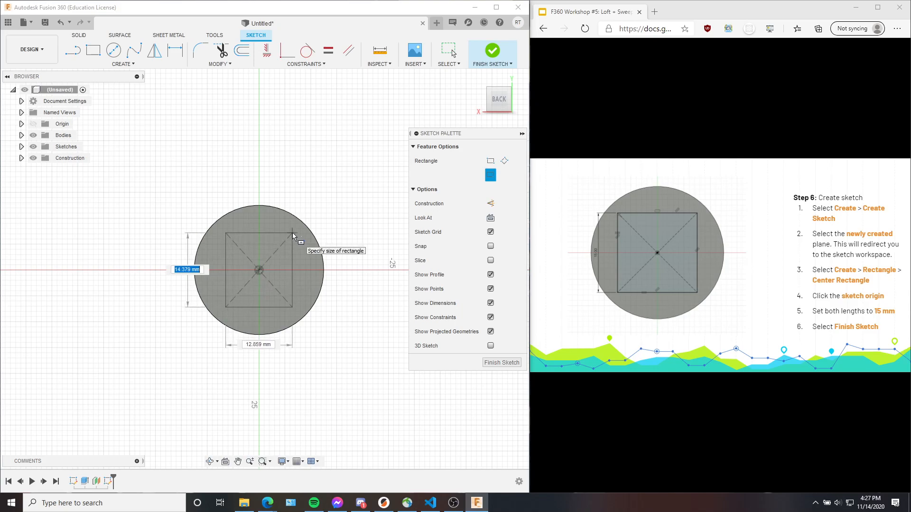
left_click(292, 233)
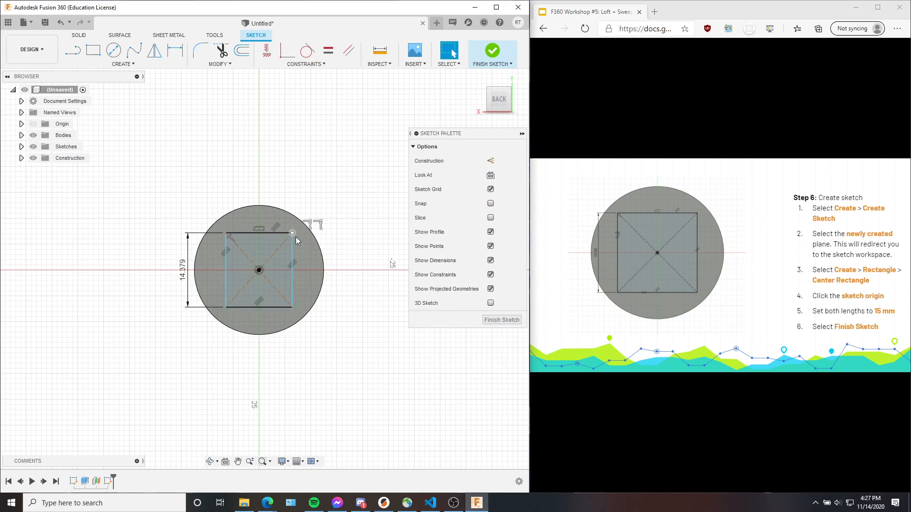
Set the rectangle's height to 15 mm and apply an Equal constraint between its vertical and horizontal sides
double_click(183, 270)
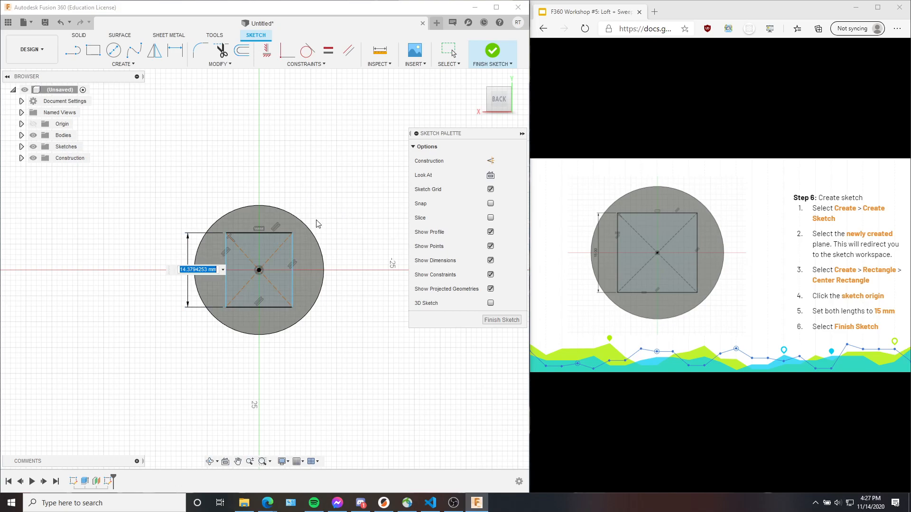
type("15")
key("Return")
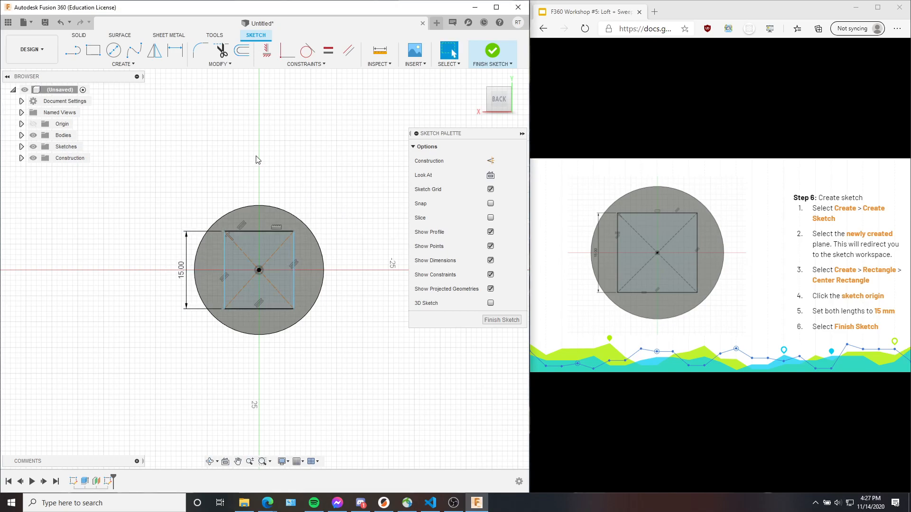
left_click(328, 49)
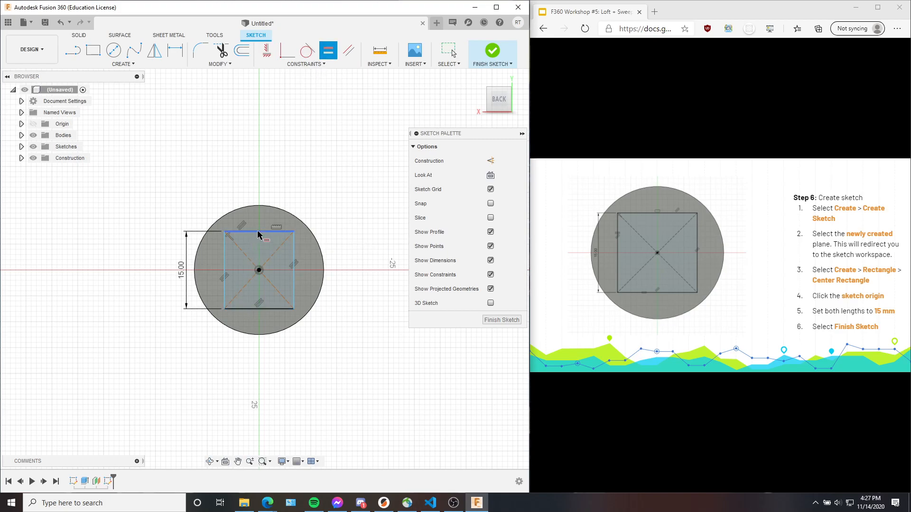
left_click(225, 289)
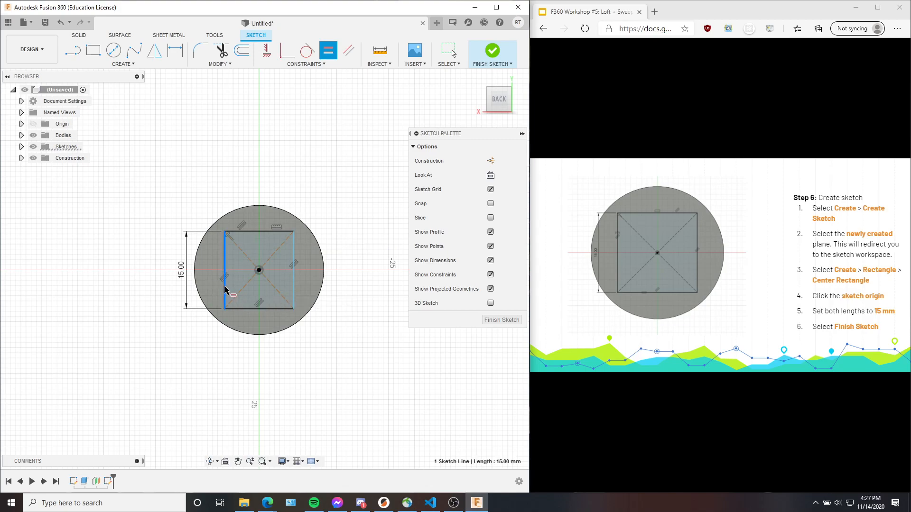
left_click(261, 309)
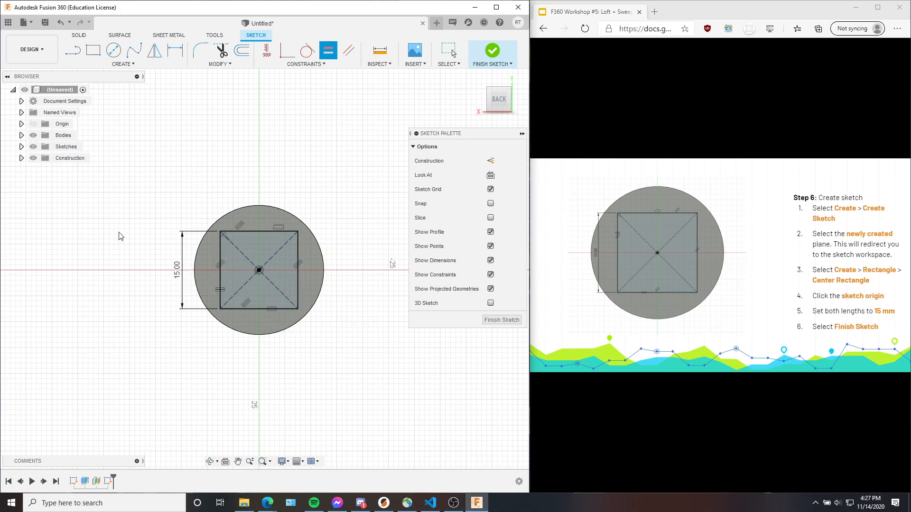
Finish the square sketch and advance the slides to Step 7, Loft
key("Escape")
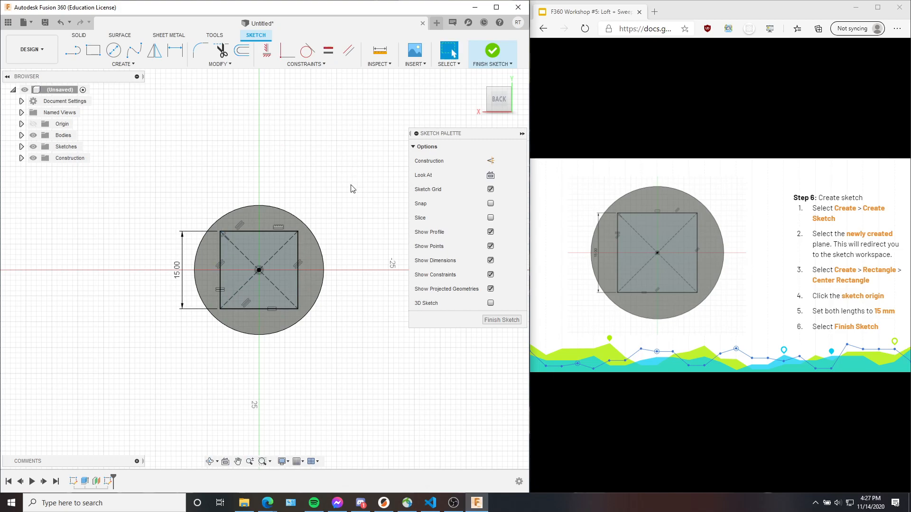
left_click(485, 53)
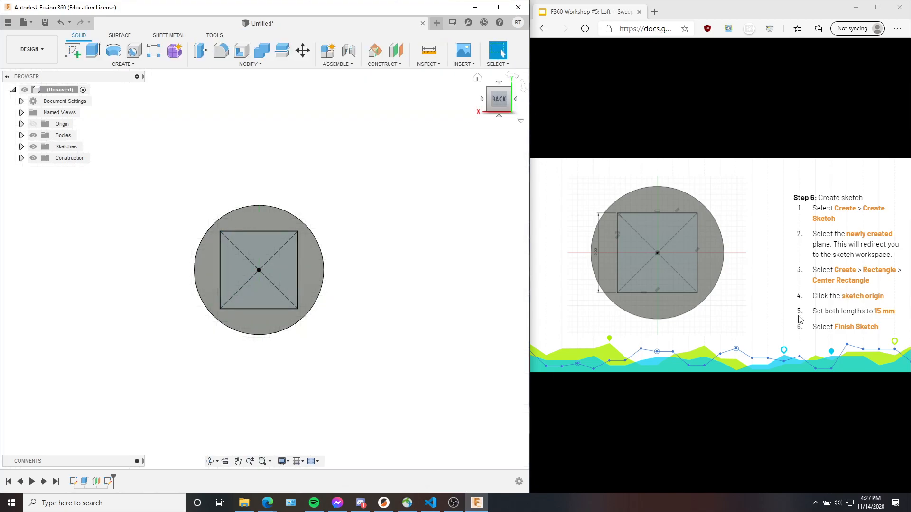
left_click(867, 266)
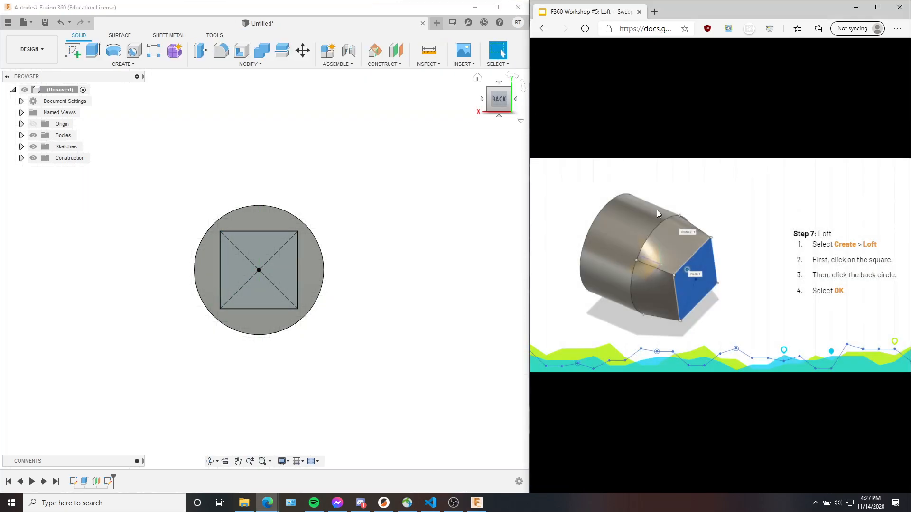
Examine the cylinder's back circular face and the square profile behind it from several angles
left_click(477, 77)
scroll(339, 240, "up", 3)
scroll(339, 240, "down", 2)
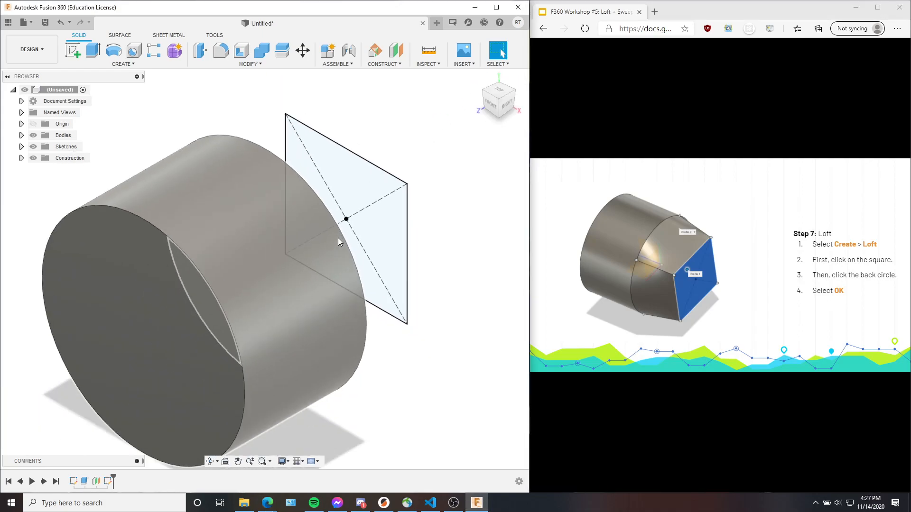
scroll(338, 237, "up", 2)
scroll(338, 238, "down", 4)
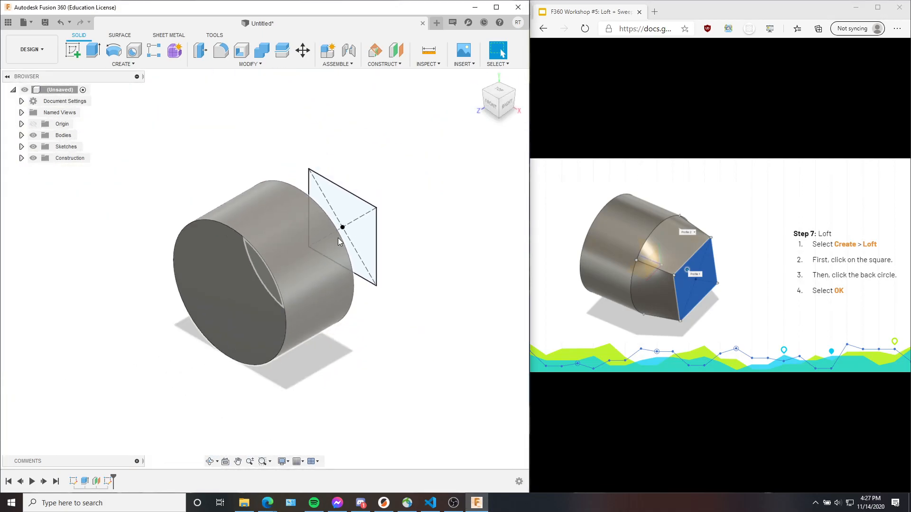
middle_click_drag(417, 230, 362, 230, "shift")
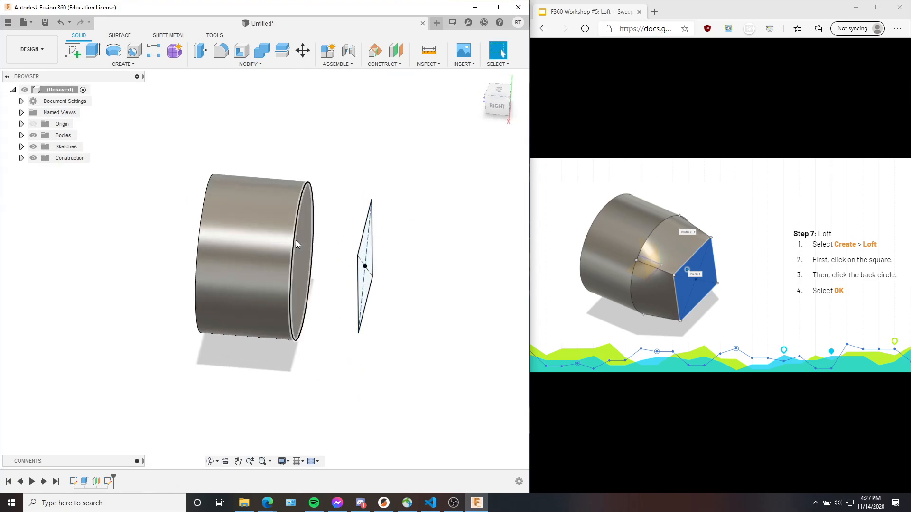
left_click(304, 268)
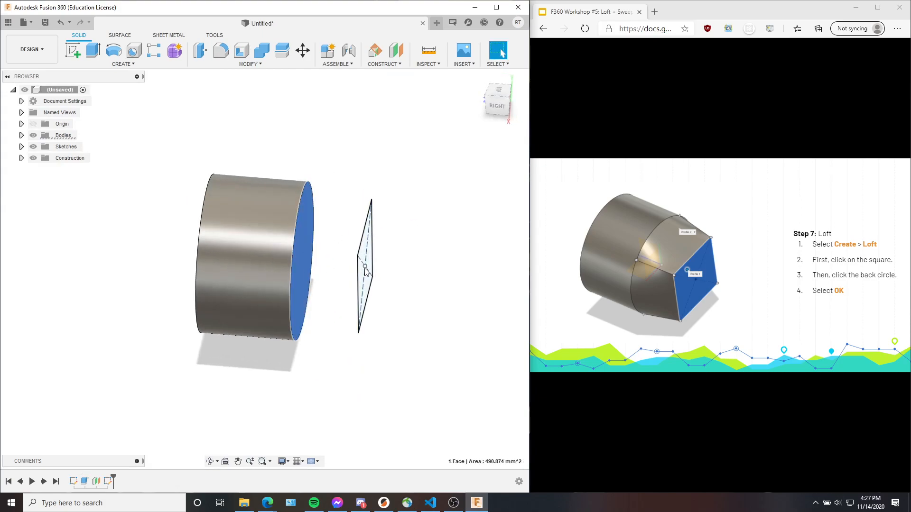
left_click(368, 281)
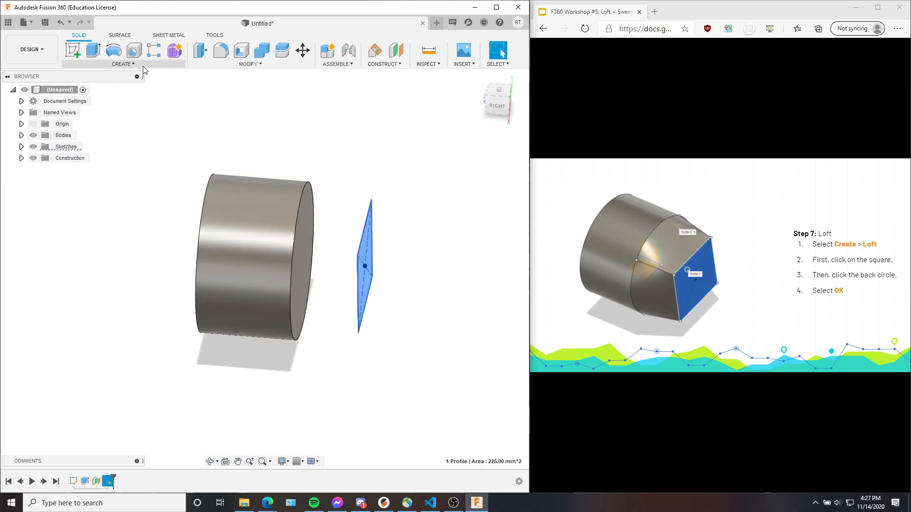
middle_click_drag(327, 237, 283, 212, "shift")
left_click(283, 210)
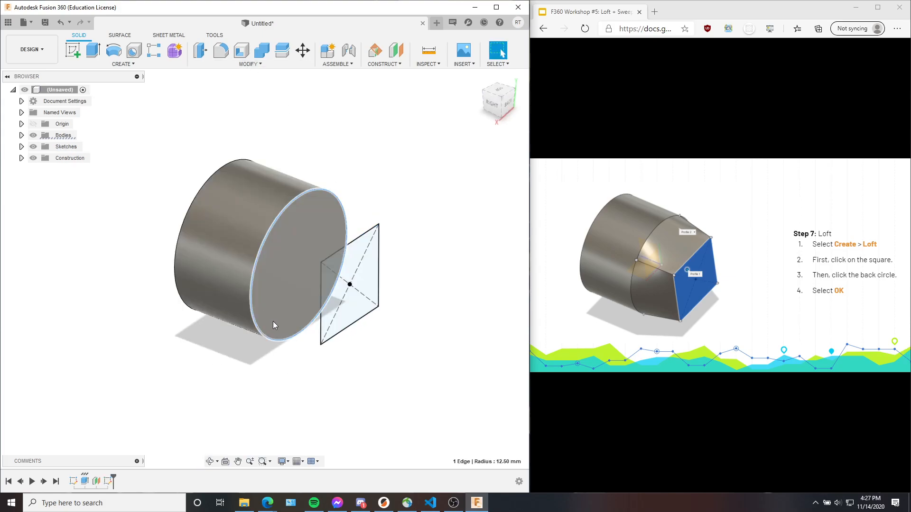
middle_click_drag(308, 269, 299, 232, "shift")
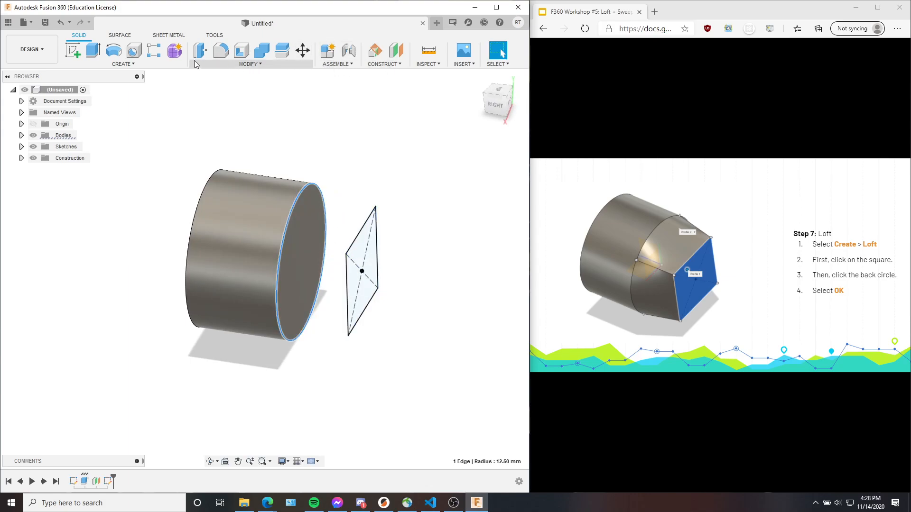
Set up a Loft between the cylinder's back circular face and the square profile, removing the preselected circular edge from the rails
left_click(125, 64)
left_click(80, 148)
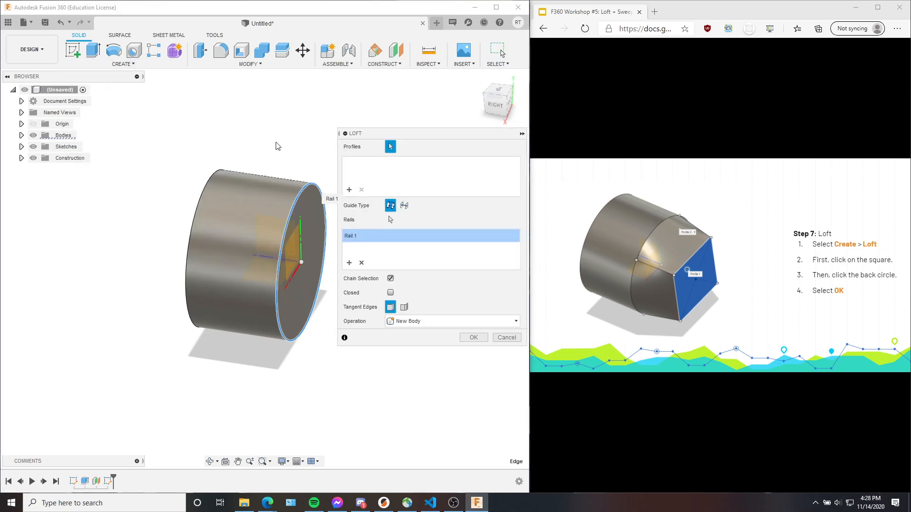
middle_click_drag(268, 299, 146, 262)
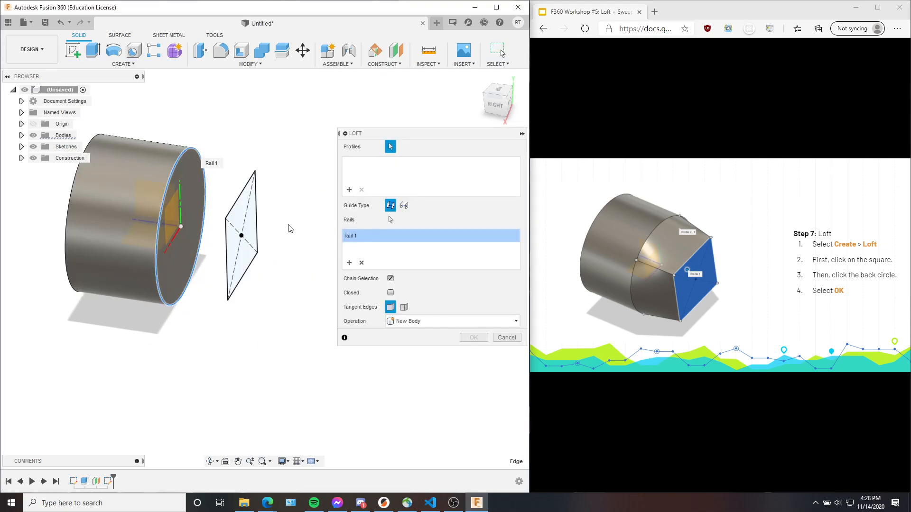
left_click(611, 293)
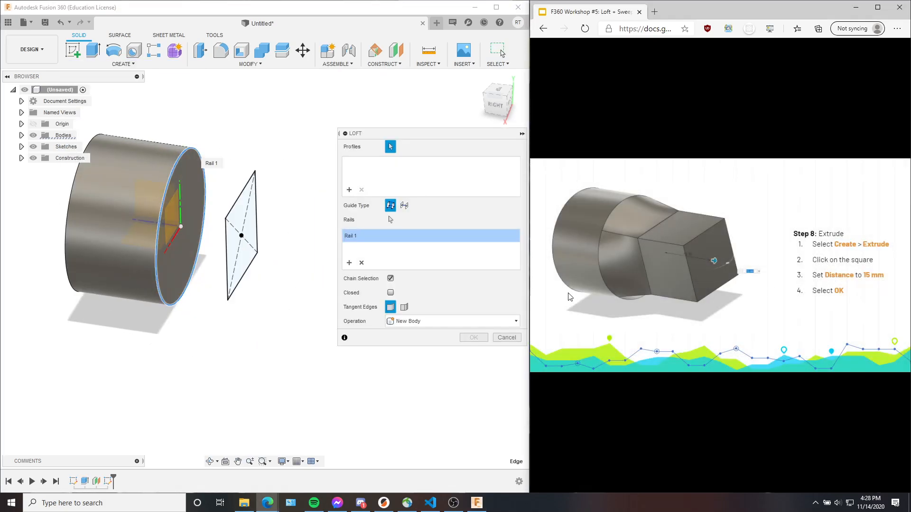
left_click(569, 296)
key("Left")
key("Left")
left_click(276, 377)
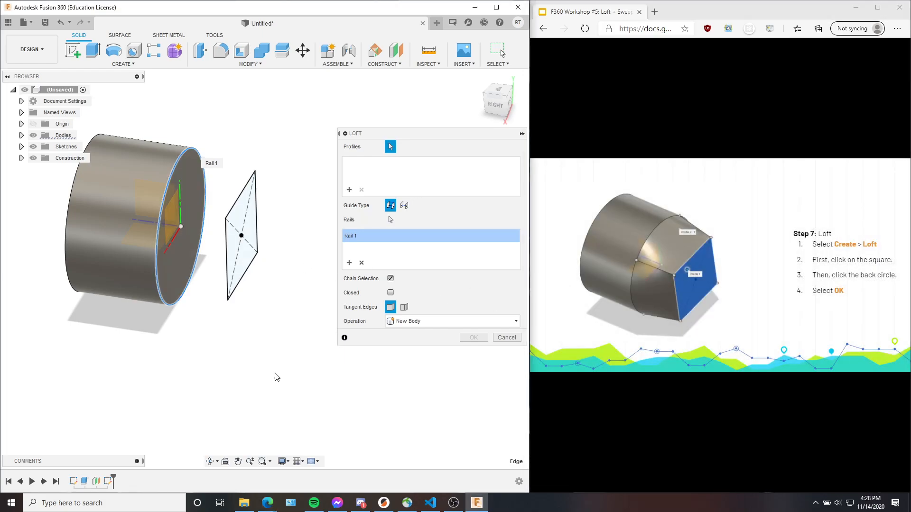
left_click(181, 251)
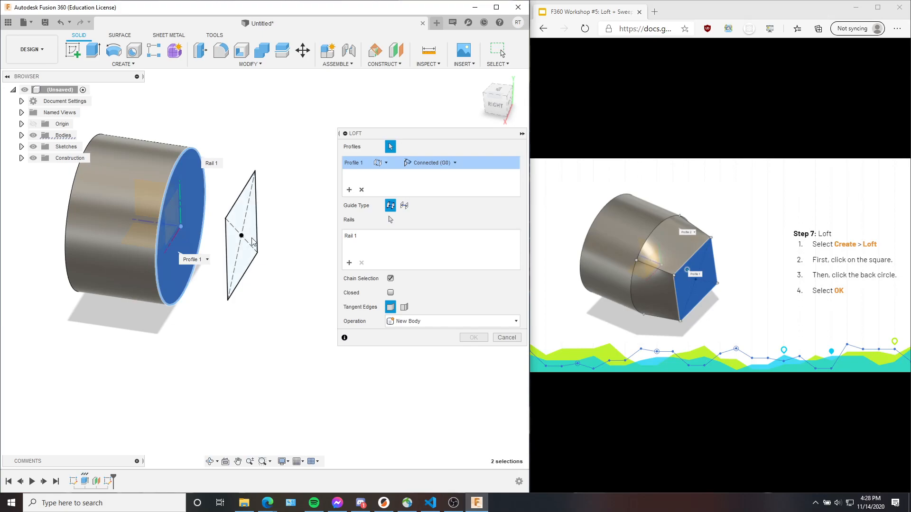
left_click(245, 263)
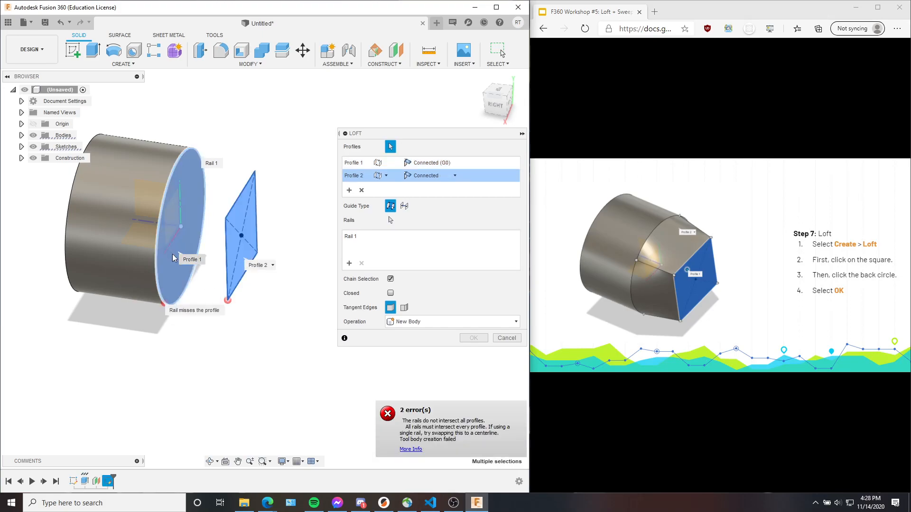
left_click(357, 237)
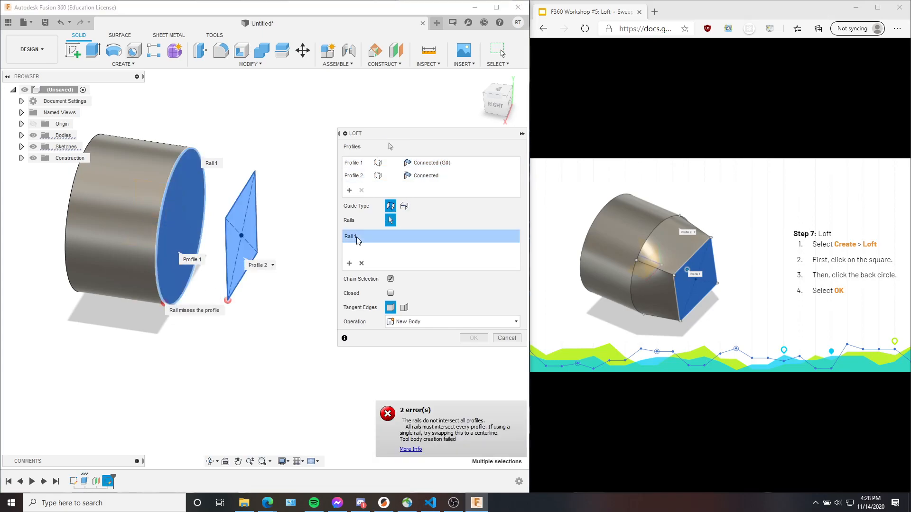
left_click(362, 263)
Try the square's outline as a guide rail for the loft and remove it from the rails
middle_click_drag(289, 342, 250, 329)
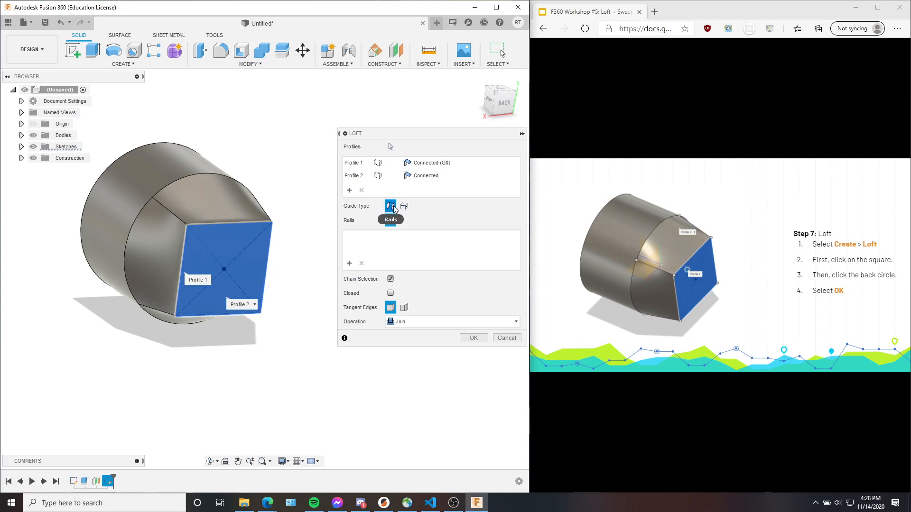
middle_click_drag(264, 352, 223, 235, "shift")
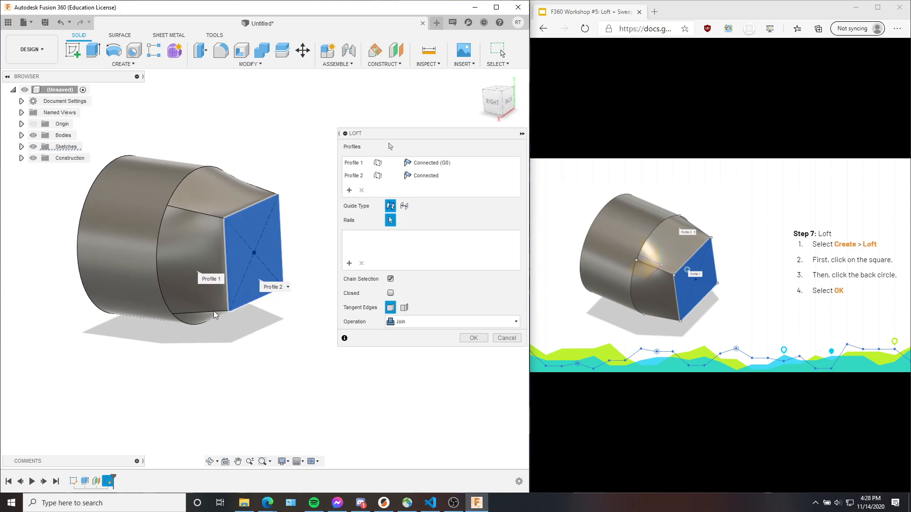
middle_click_drag(267, 224, 237, 245, "shift")
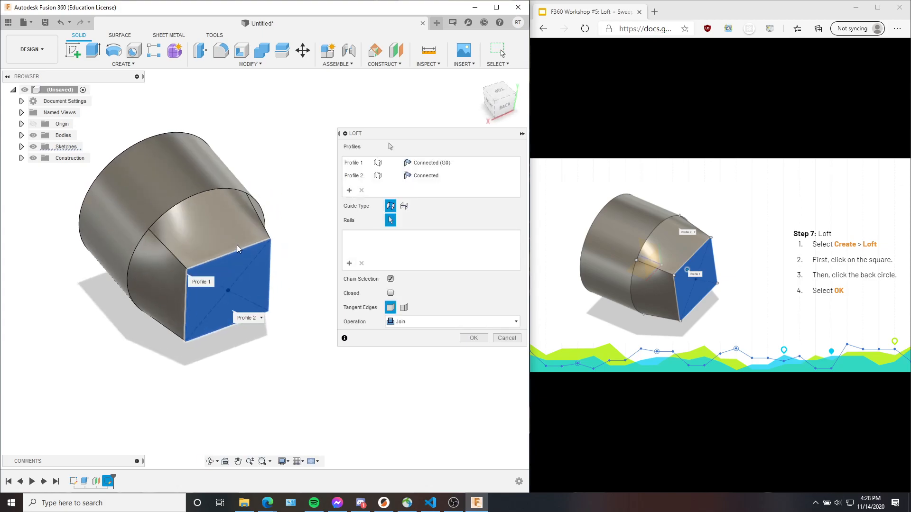
left_click(269, 241)
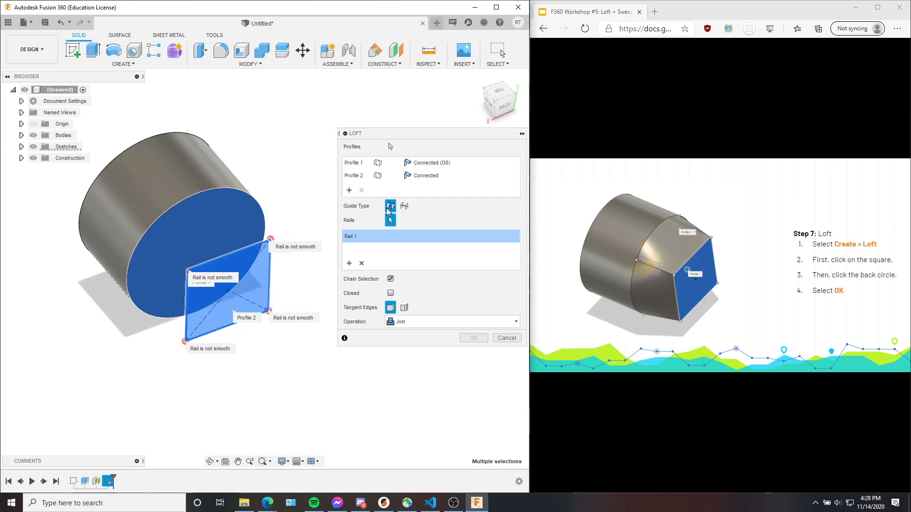
left_click(362, 263)
Switch the loft's guide type to Centerline, try the cylinder's front circular edge as the centerline, and remove it
left_click(404, 206)
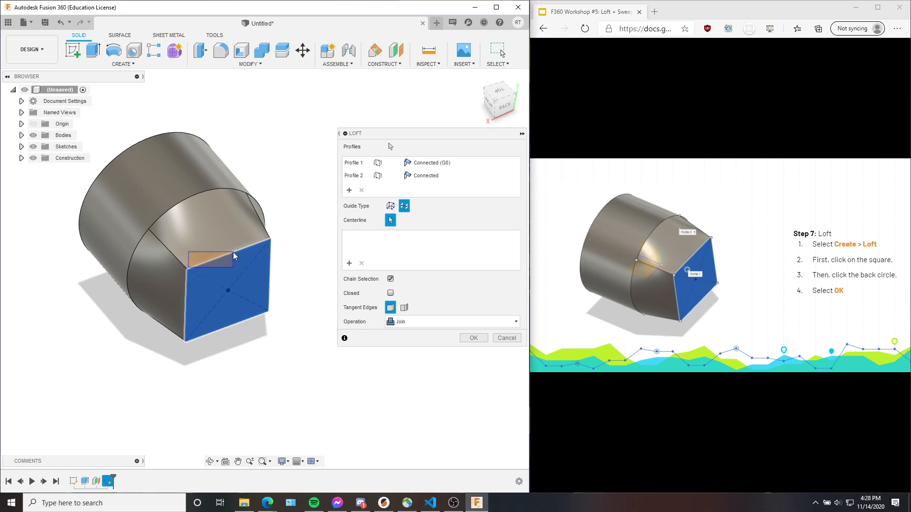
left_click(187, 279)
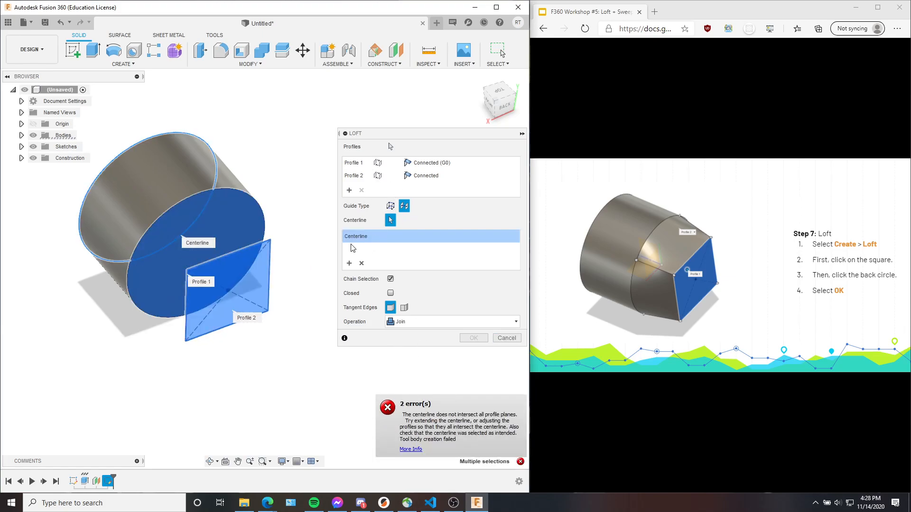
left_click(361, 263)
Complete the loft as a Join without guides and advance the slides to Step 8, Extrude
middle_click_drag(183, 319, 252, 293, "shift")
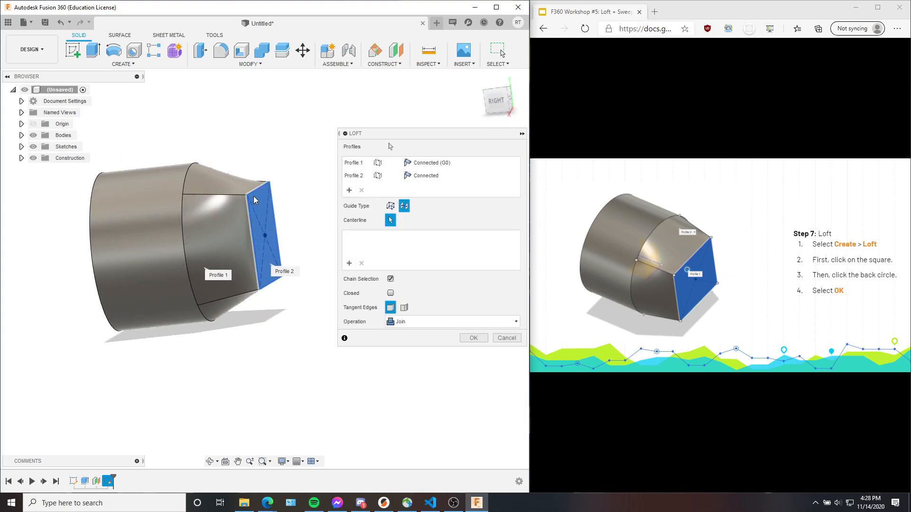
left_click(474, 339)
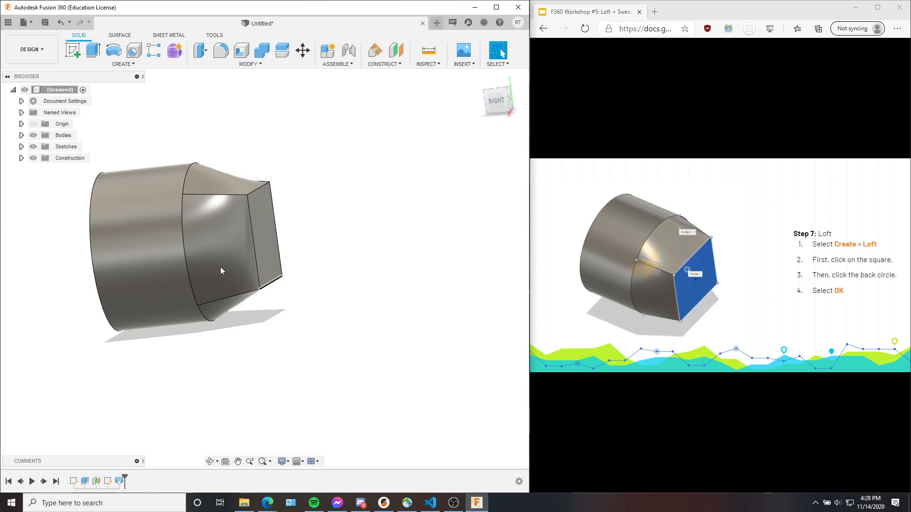
left_click(842, 260)
left_click(306, 276)
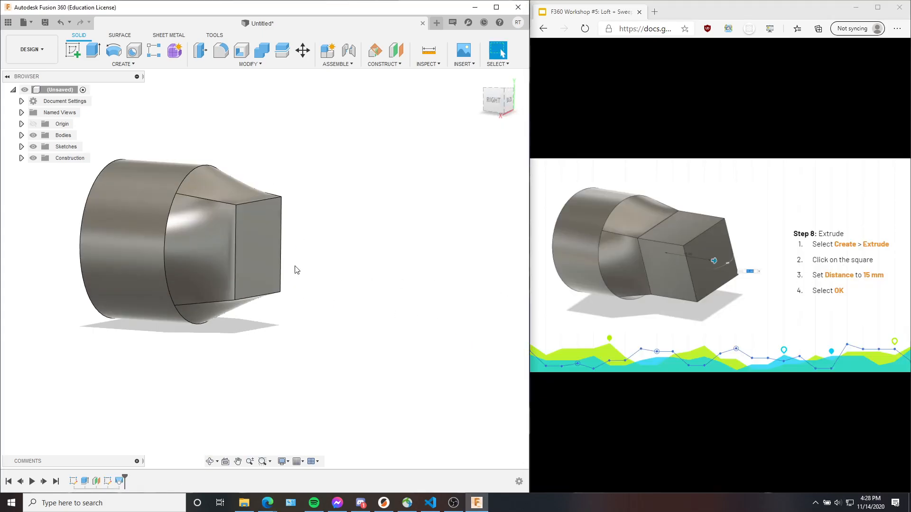
Extrude the square end face of the loft outward by 15 mm, joined to the body
middle_click_drag(305, 274, 266, 244, "shift")
left_click(266, 245)
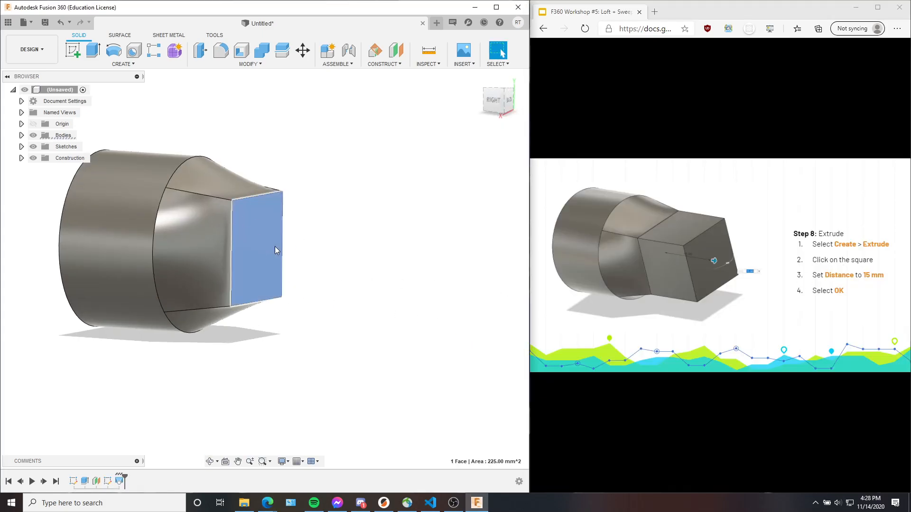
left_click(93, 52)
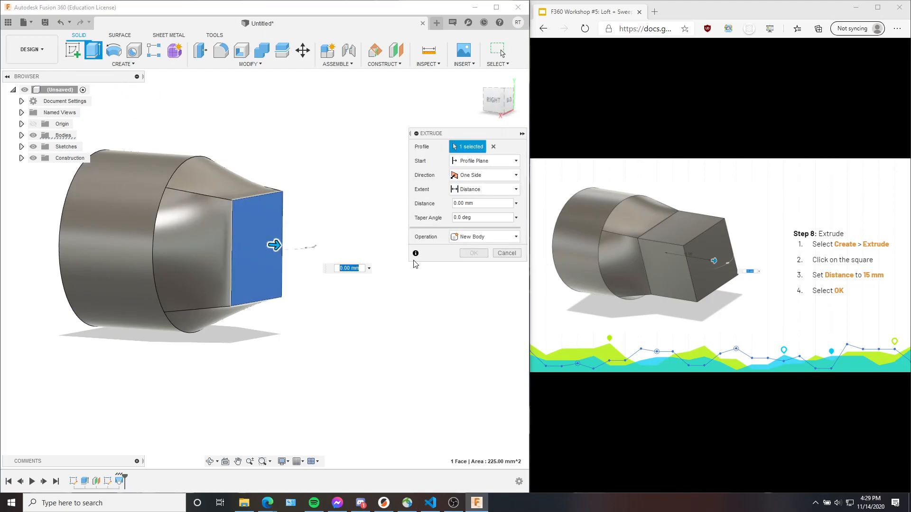
type("15")
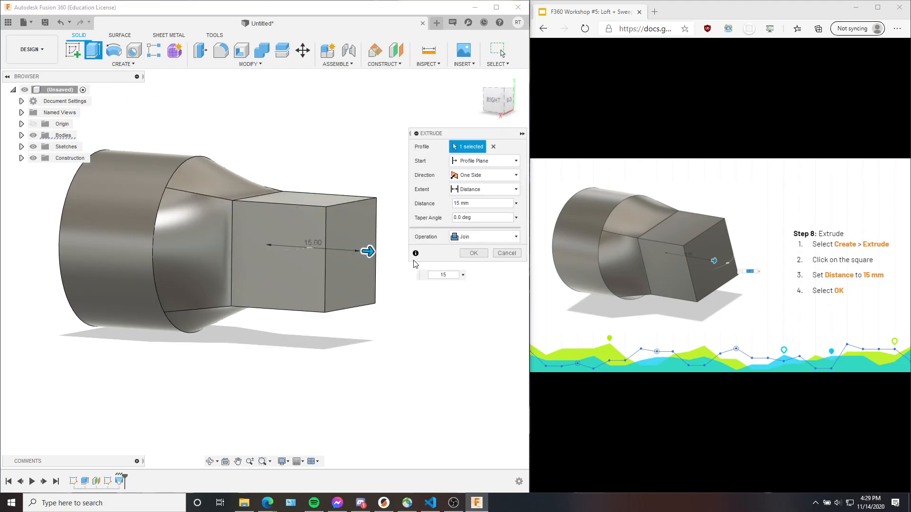
key("Return")
middle_click_drag(380, 287, 398, 287, "shift")
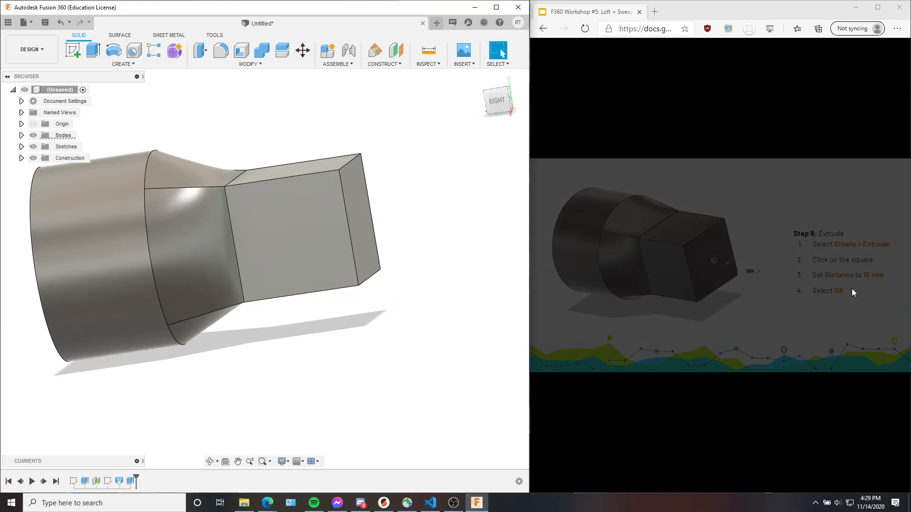
Advance the slides to Step 9, Construct offset plane, and return the model to the home view
double_click(851, 288)
left_click(617, 303)
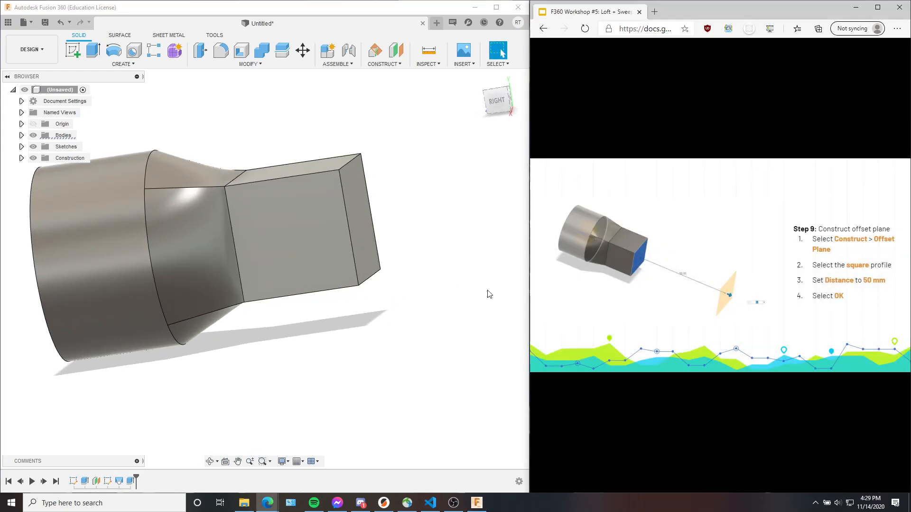
middle_click_drag(248, 250, 284, 304, "shift")
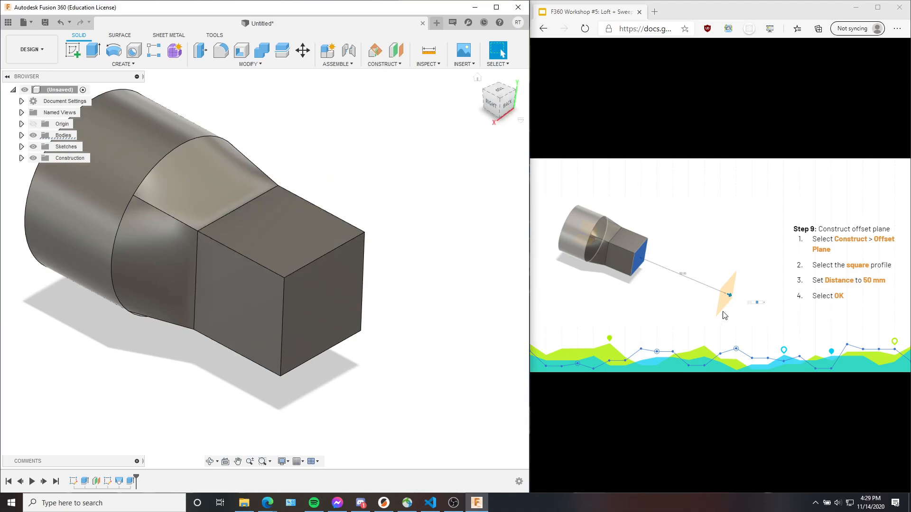
left_click(477, 77)
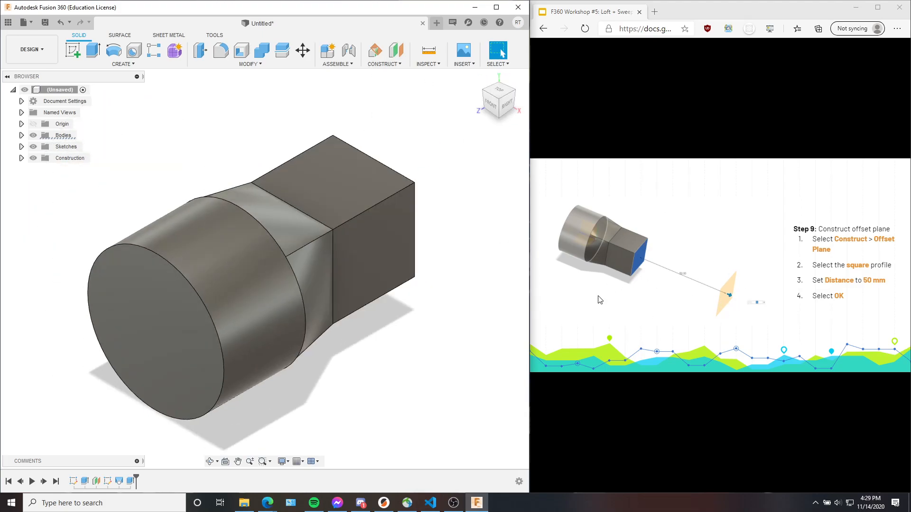
Go back to the presentation slide that shows the finished hammer
left_click(654, 465)
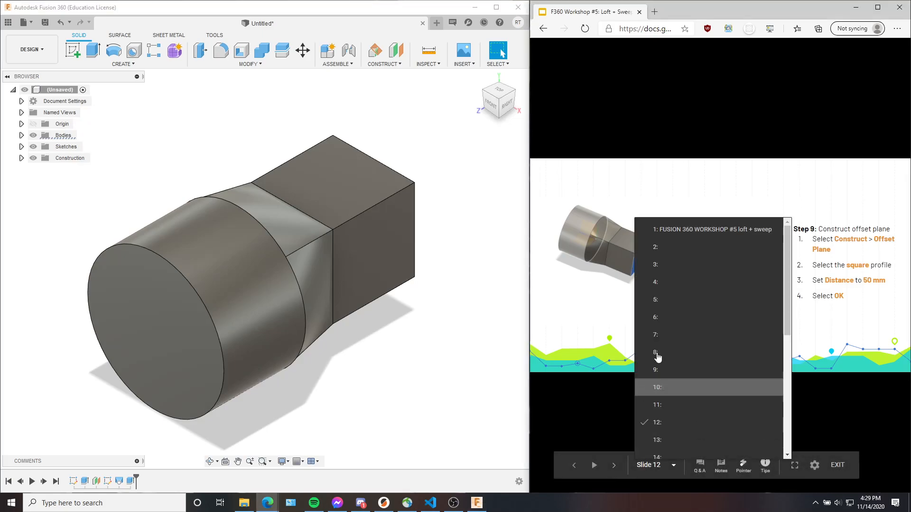
left_click(671, 290)
key("Left")
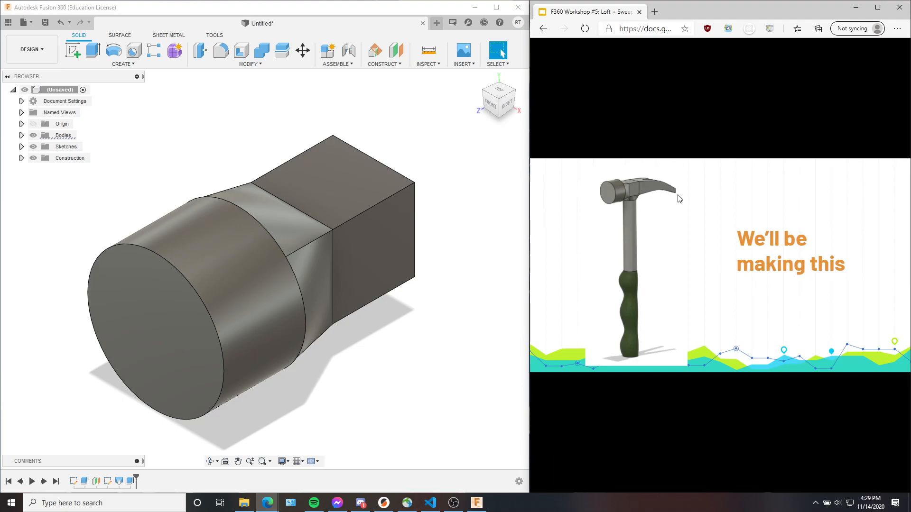
Jump the presentation to slide 12 and construct a plane offset 50 mm from the head's square end face
left_click(654, 465)
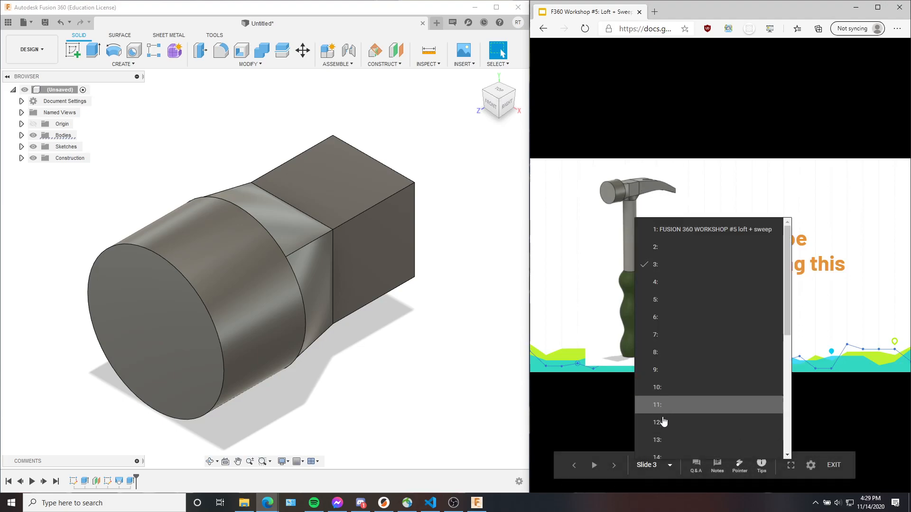
left_click(663, 420)
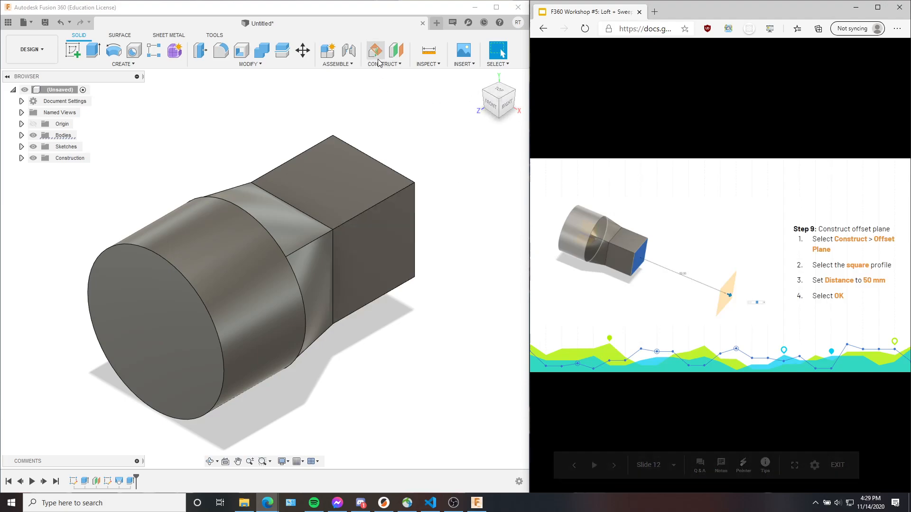
left_click(396, 50)
middle_click_drag(441, 221, 374, 315, "shift")
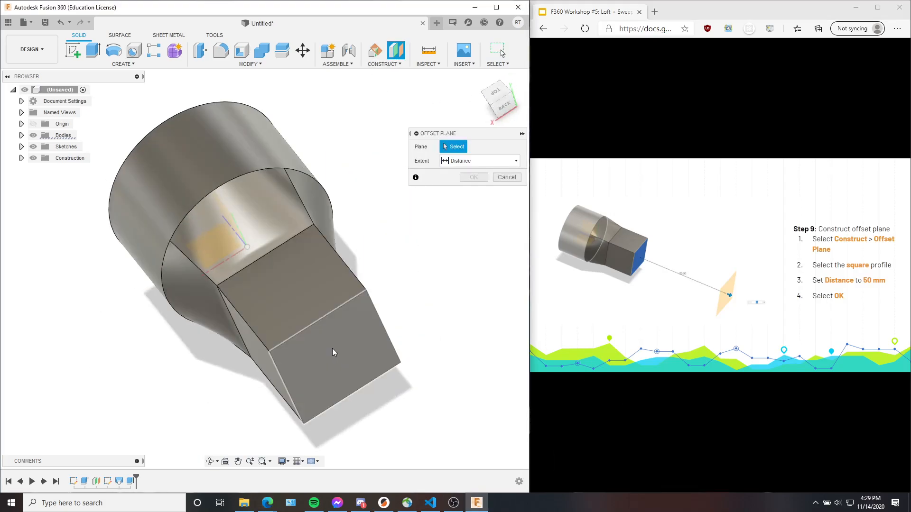
left_click(374, 315)
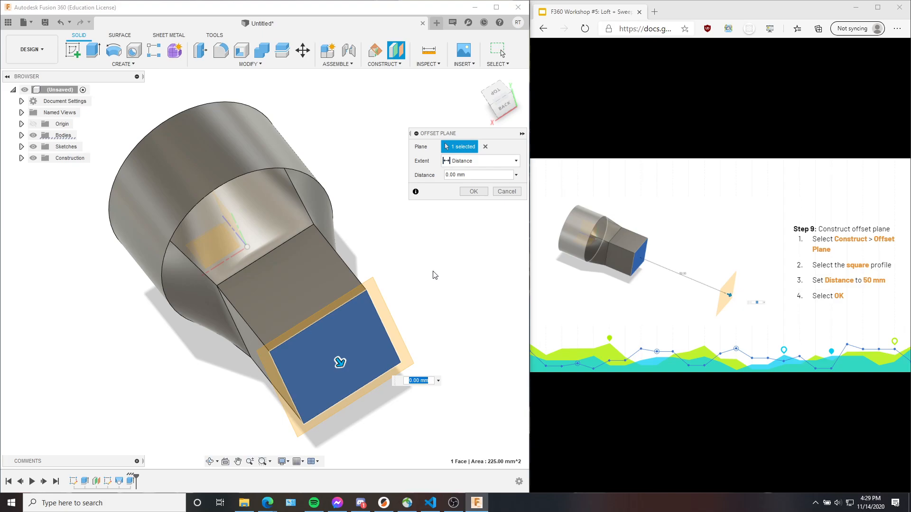
key("Return")
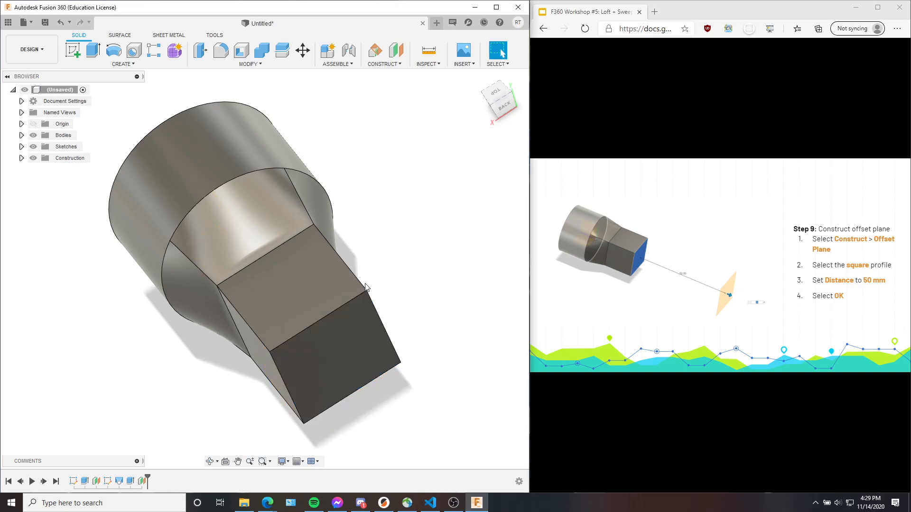
left_click(477, 77)
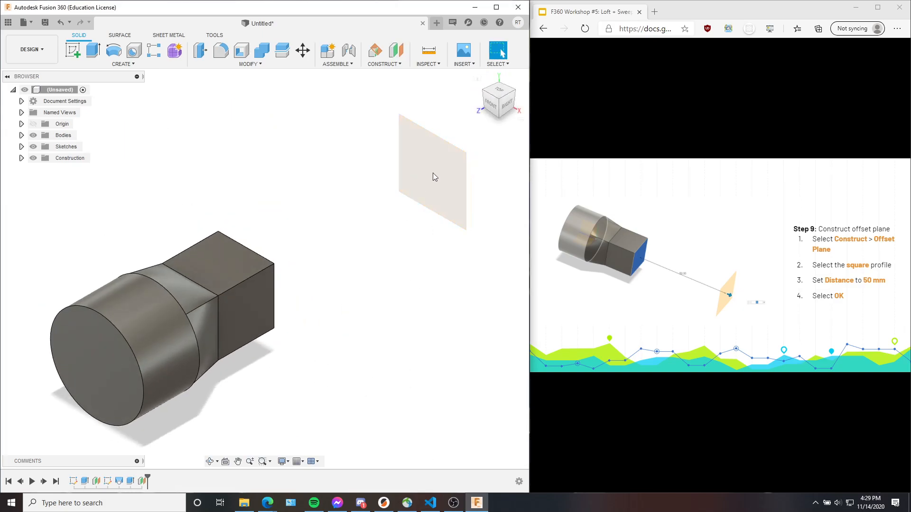
Advance the slides to Step 10 and start a sketch on the new offset plane, viewed from the back
left_click(878, 306)
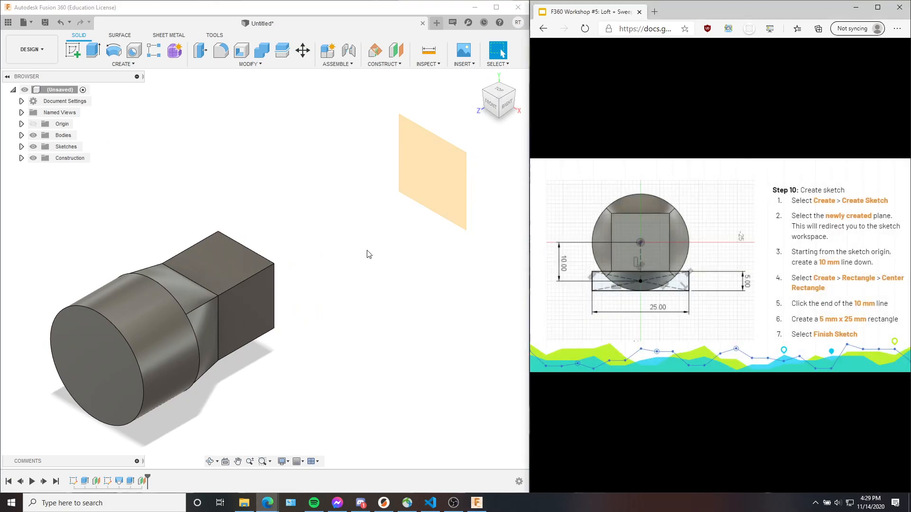
middle_click_drag(347, 234, 321, 247, "shift")
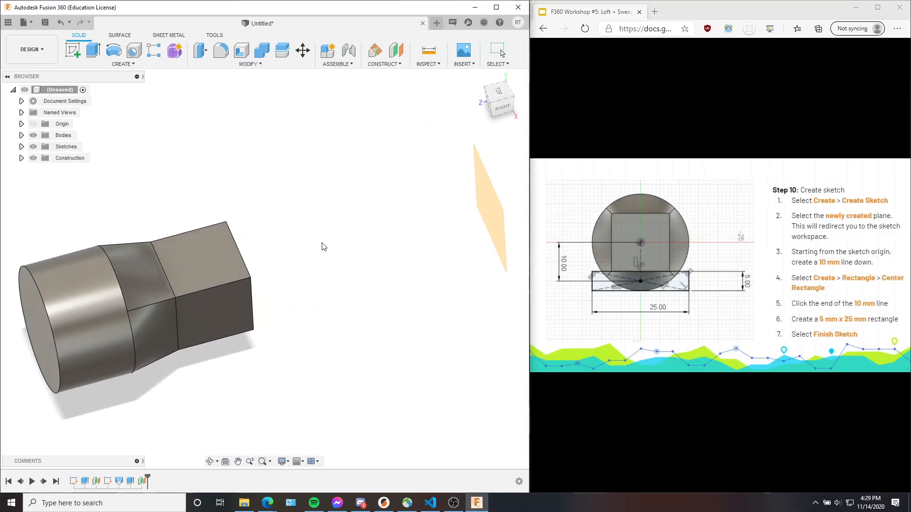
left_click(73, 51)
left_click(493, 205)
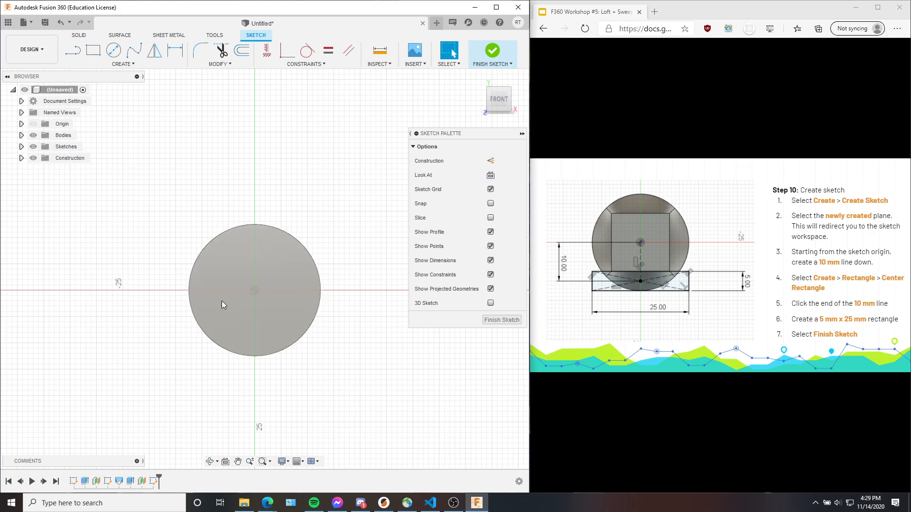
left_click(482, 99)
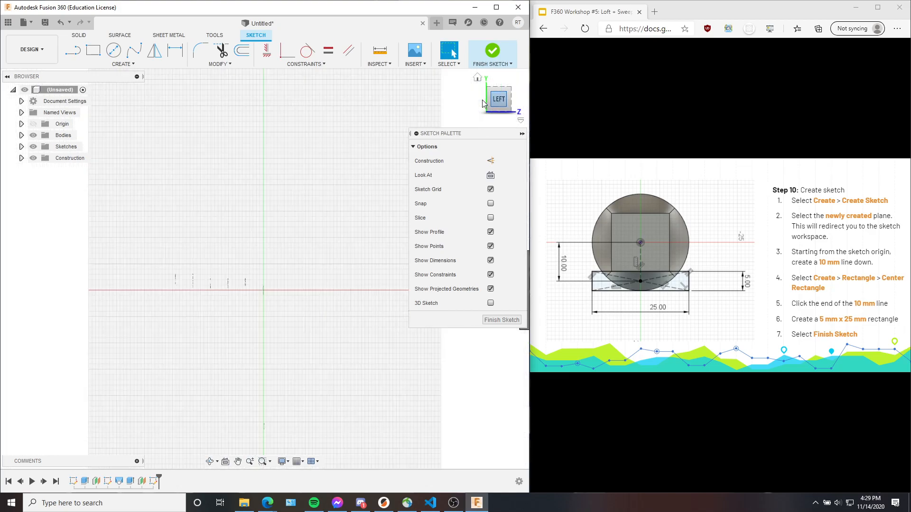
left_click(483, 99)
left_click(274, 290)
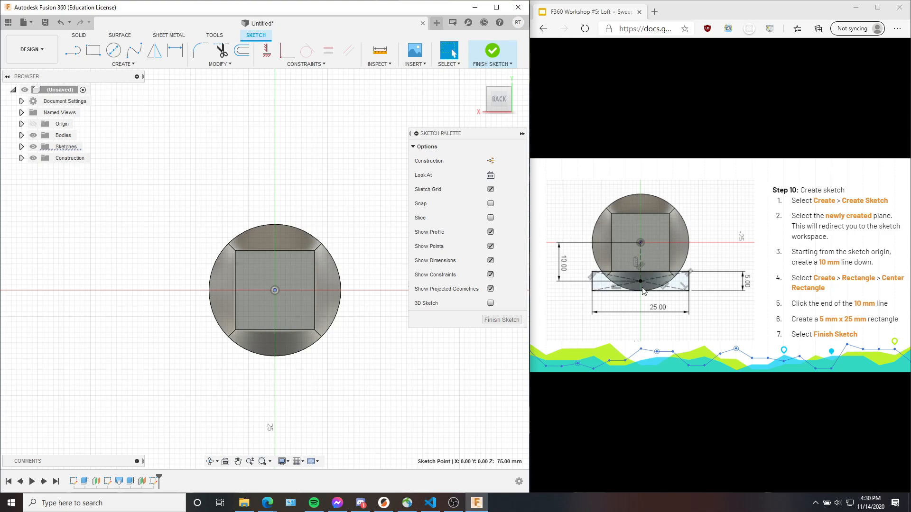
Sketch a vertical construction line 10 mm long, running down from the sketch origin
left_click(490, 162)
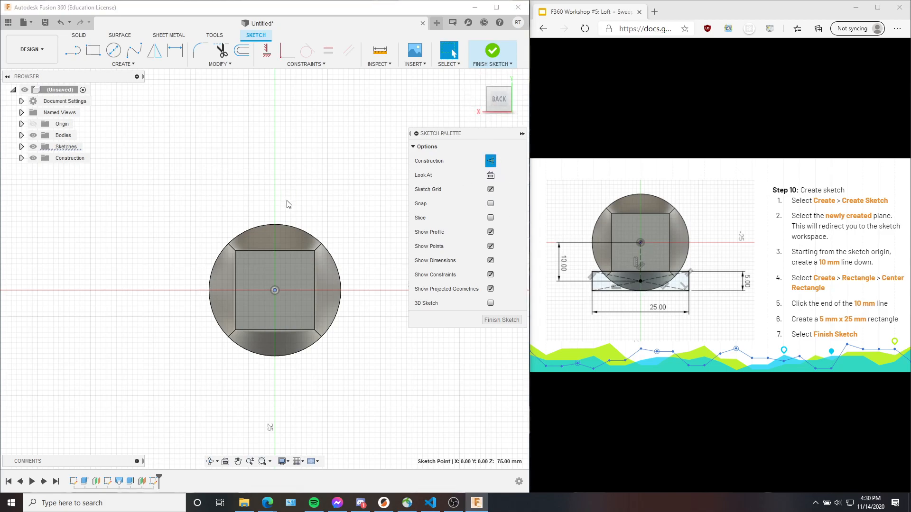
key("l")
left_click(274, 290)
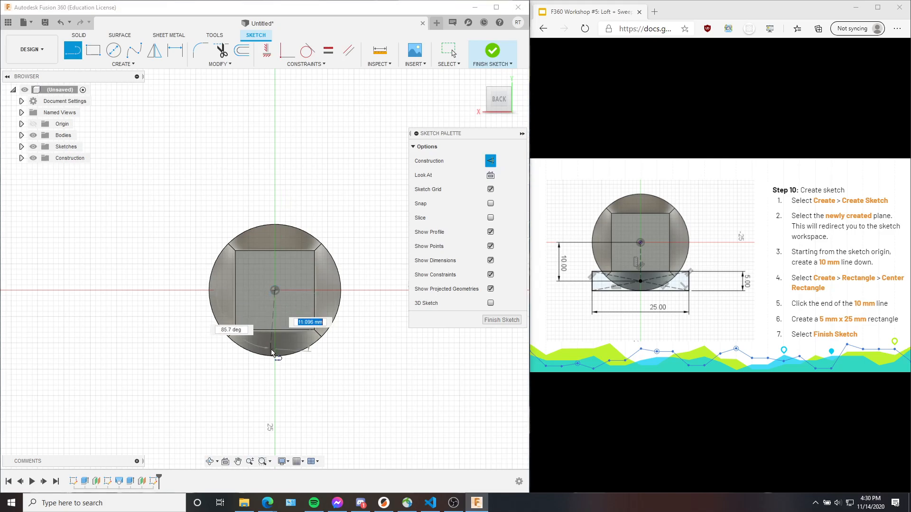
type("10")
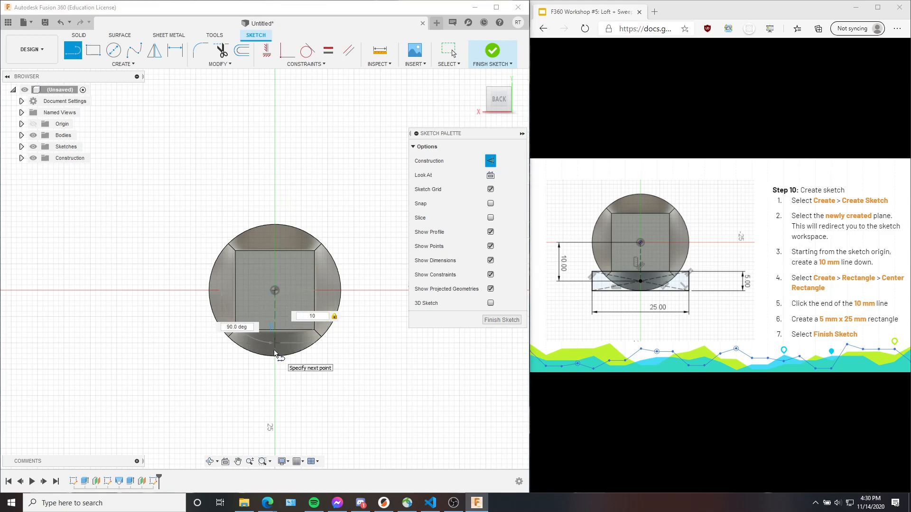
key("Return")
key("Escape")
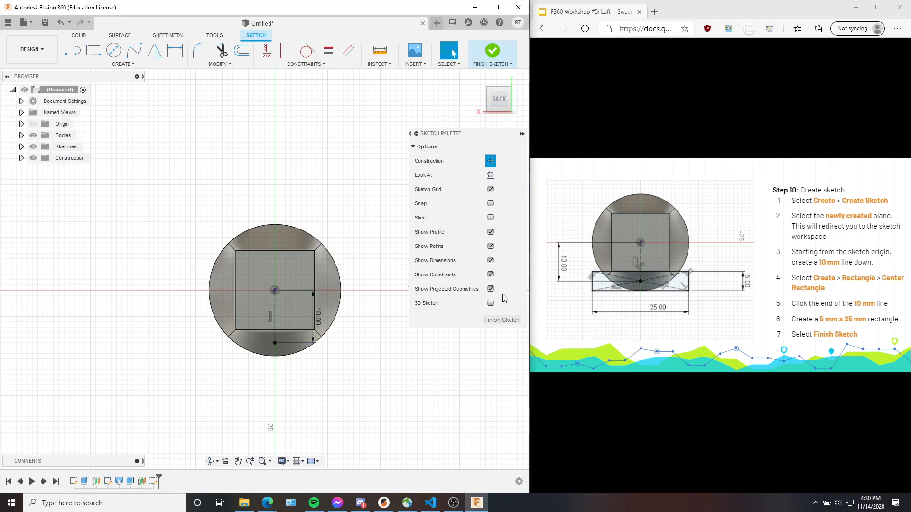
Draw a solid-line center rectangle 5 mm high and 25 mm wide at the construction line's lower end, and finish the sketch
left_click(489, 162)
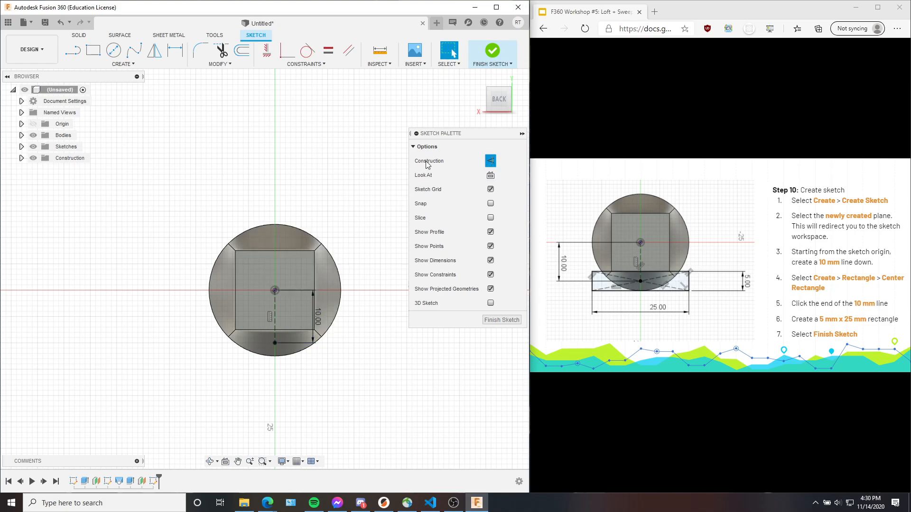
left_click(491, 162)
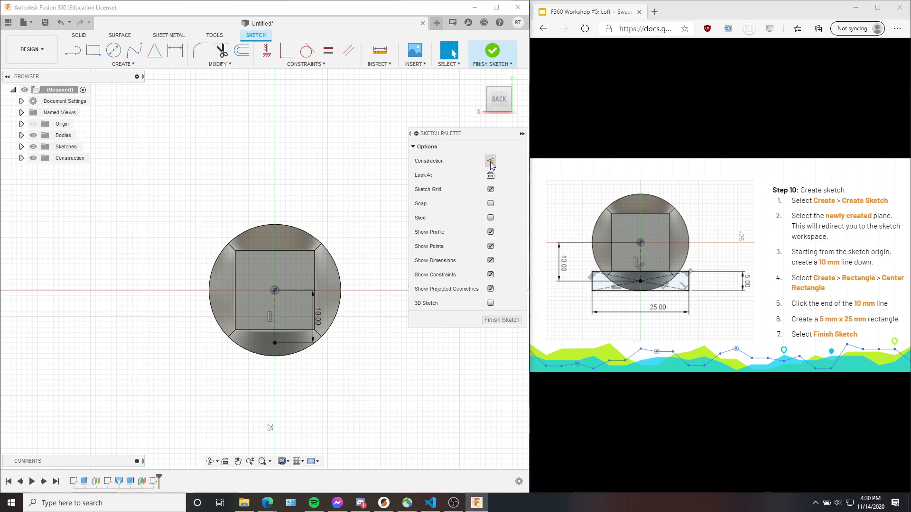
left_click(122, 64)
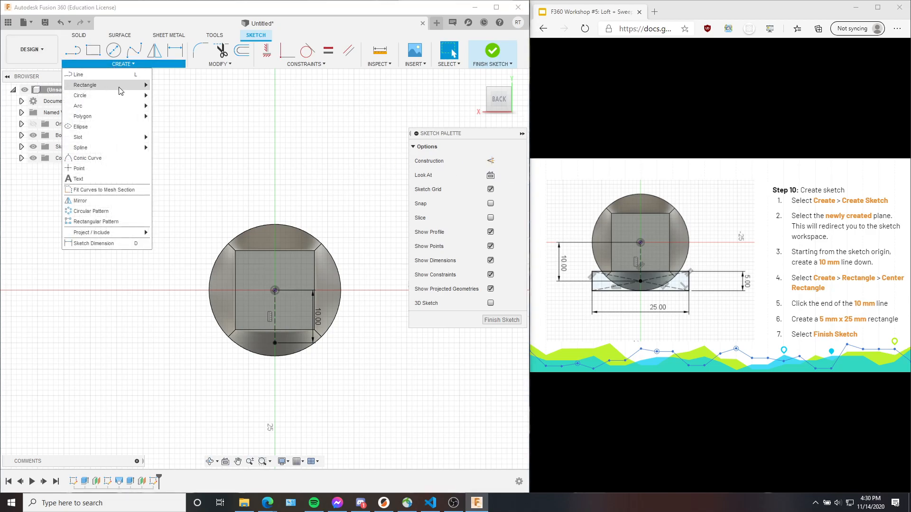
mouse_move(111, 88)
left_click(181, 108)
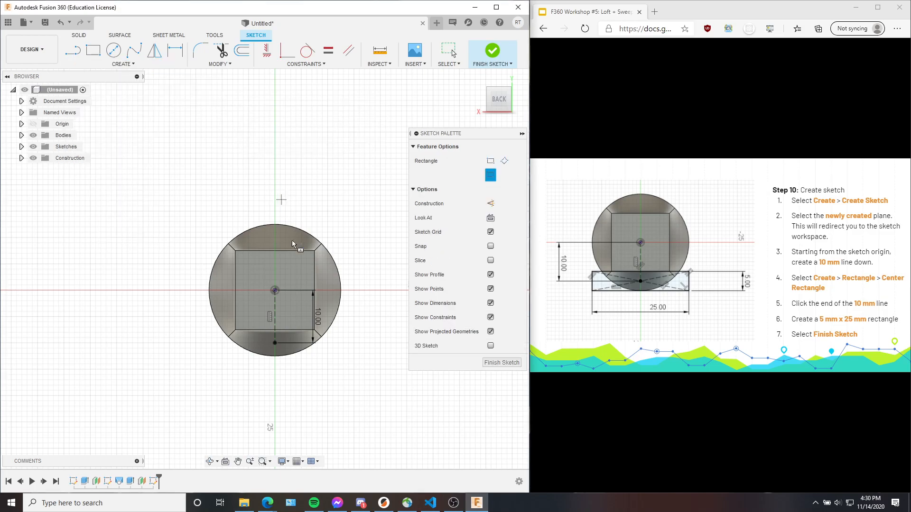
left_click(274, 343)
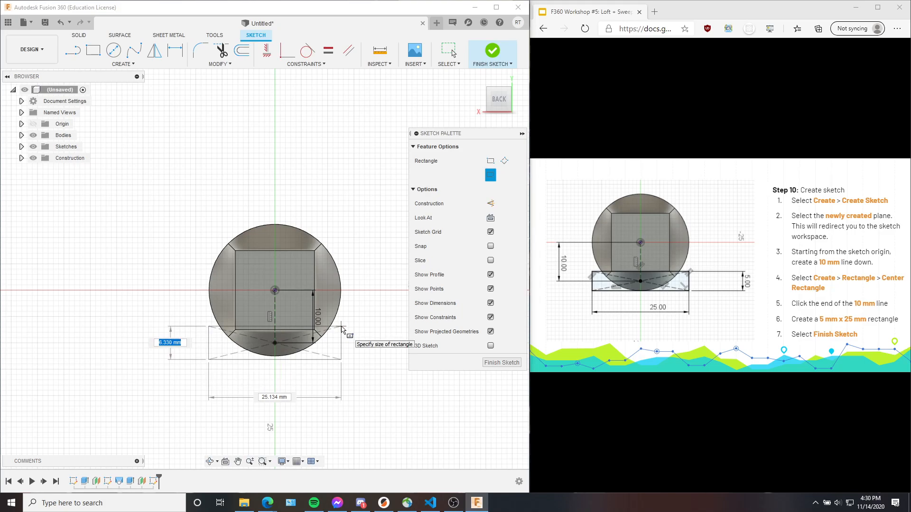
type("5")
key("Tab")
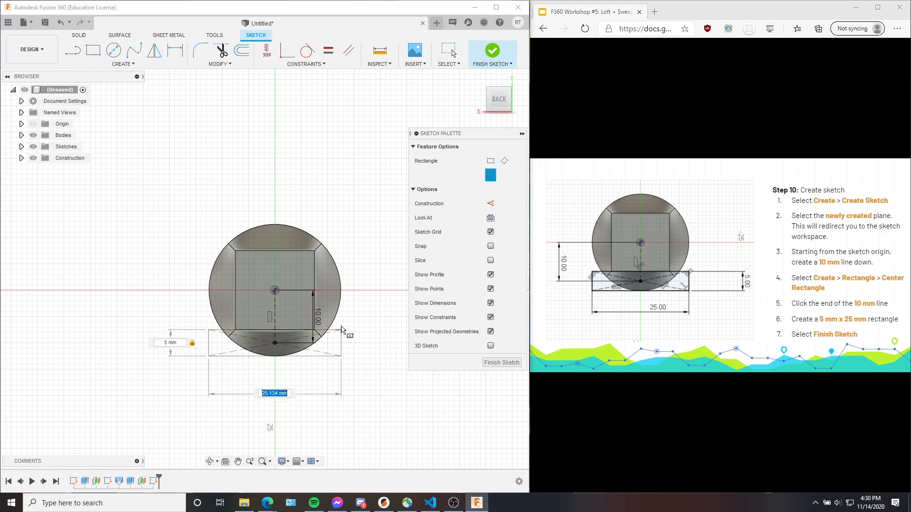
type("25")
key("Return")
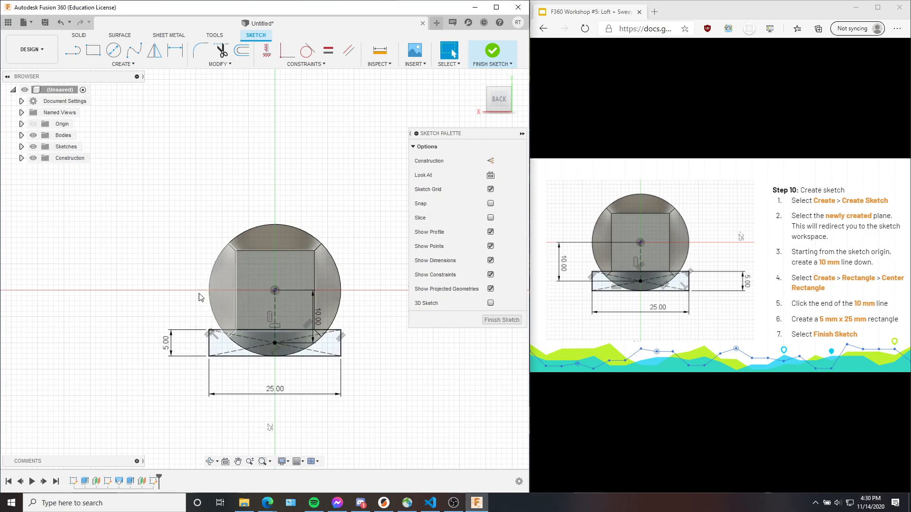
left_click(493, 54)
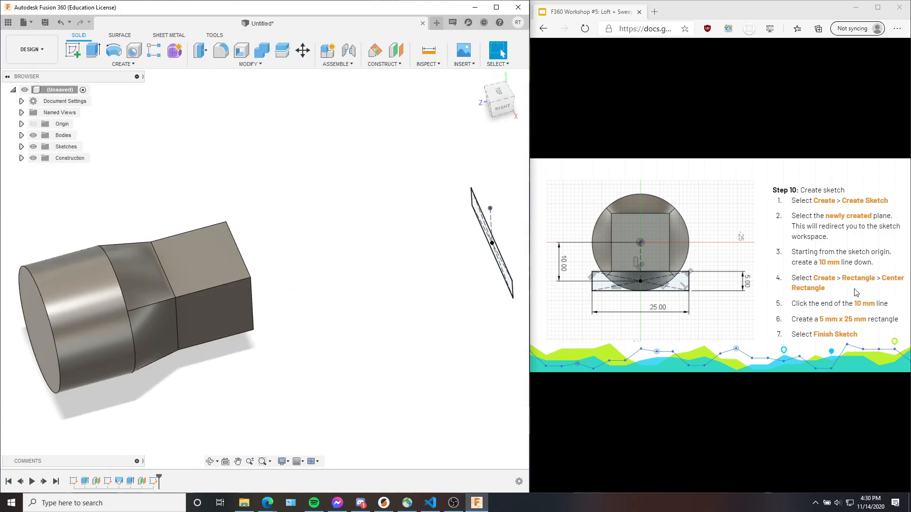
Advance the slides to Step 11 and start a new sketch on the YZ plane
left_click(852, 291)
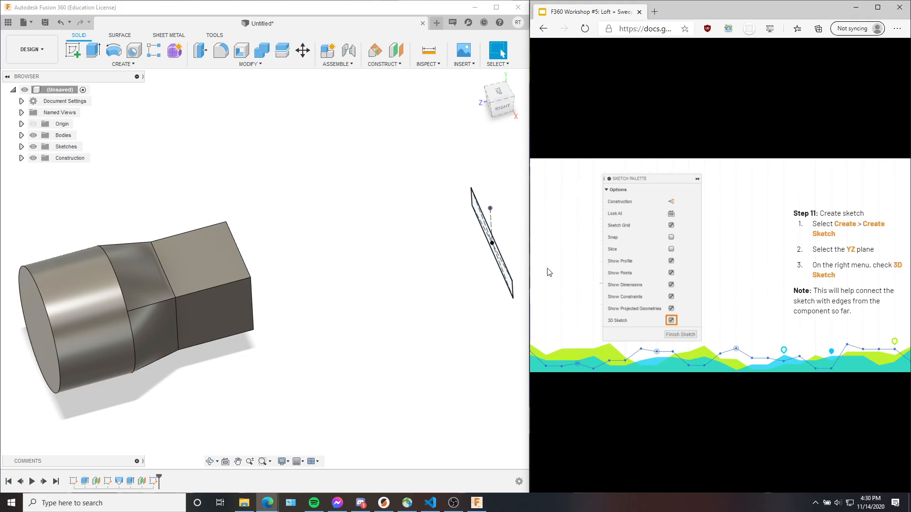
middle_click_drag(402, 241, 385, 241)
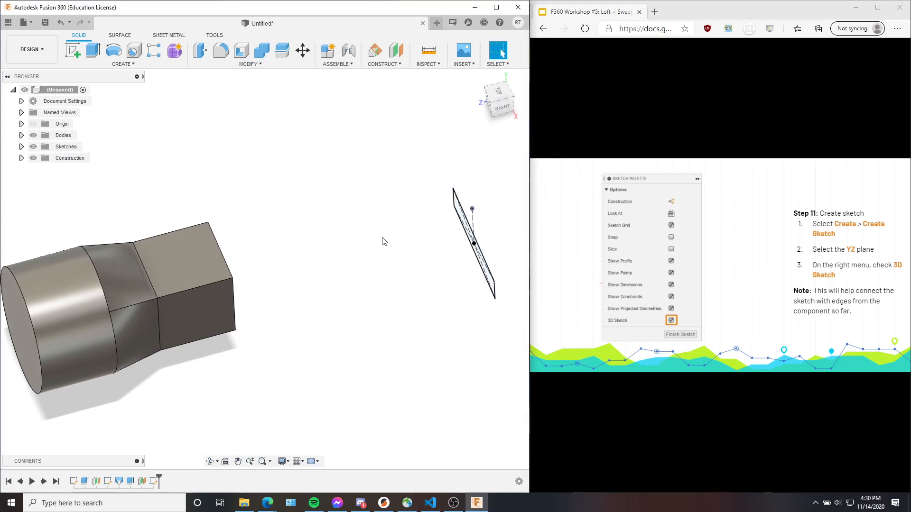
left_click(72, 50)
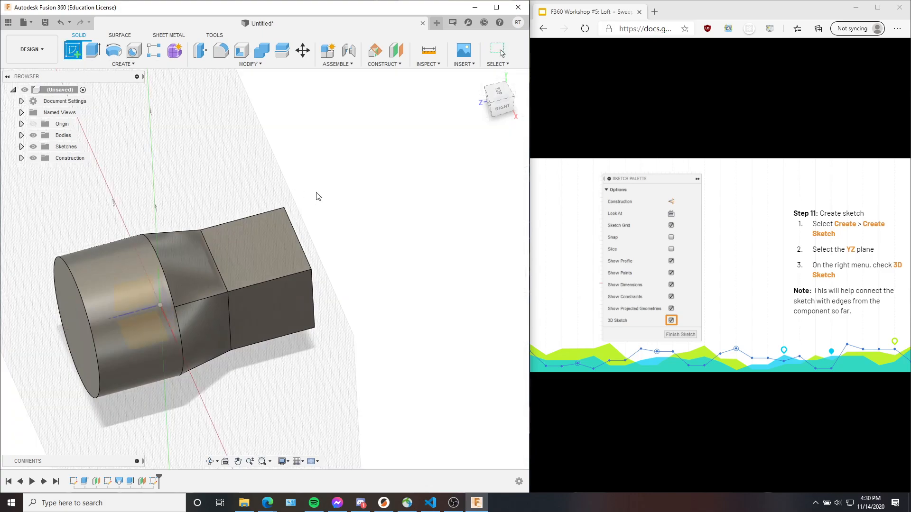
middle_click_drag(314, 193, 285, 185, "shift")
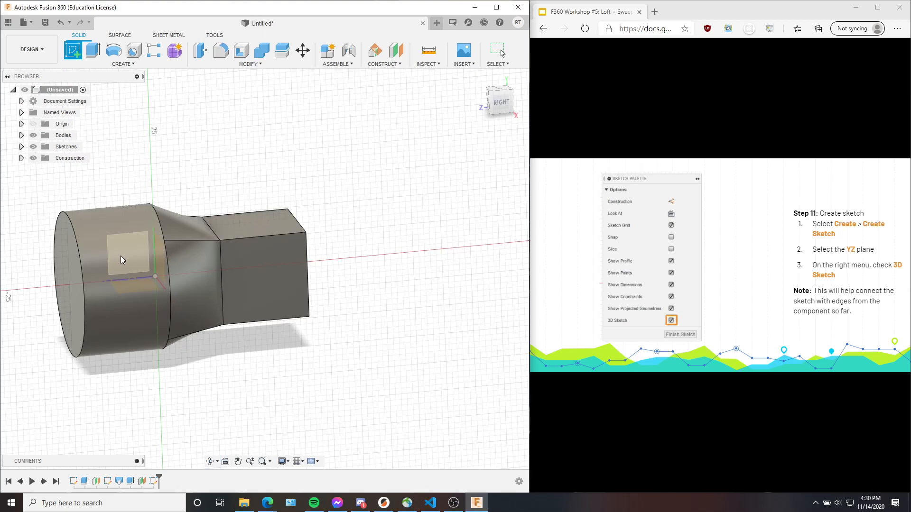
left_click(126, 260)
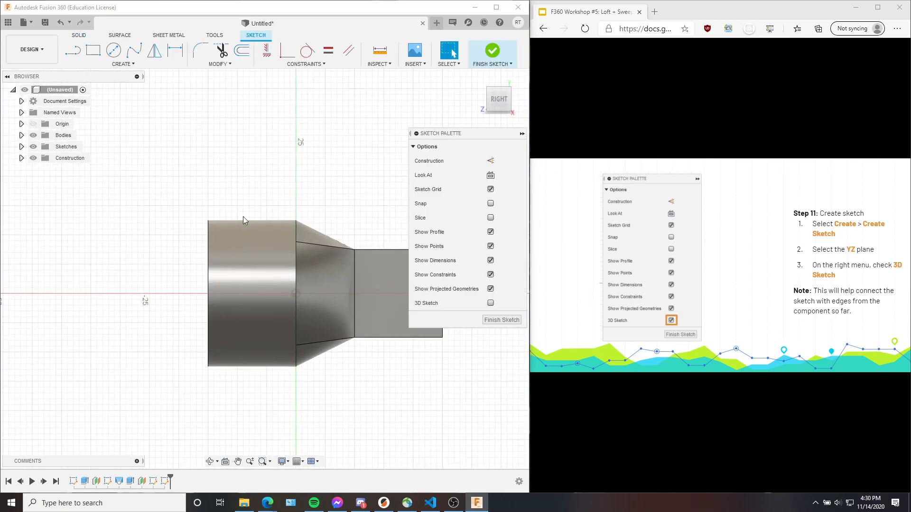
Turn on the 3D Sketch option for the new YZ-plane sketch
middle_click_drag(305, 201, 22, 204)
scroll(361, 285, "down", 1)
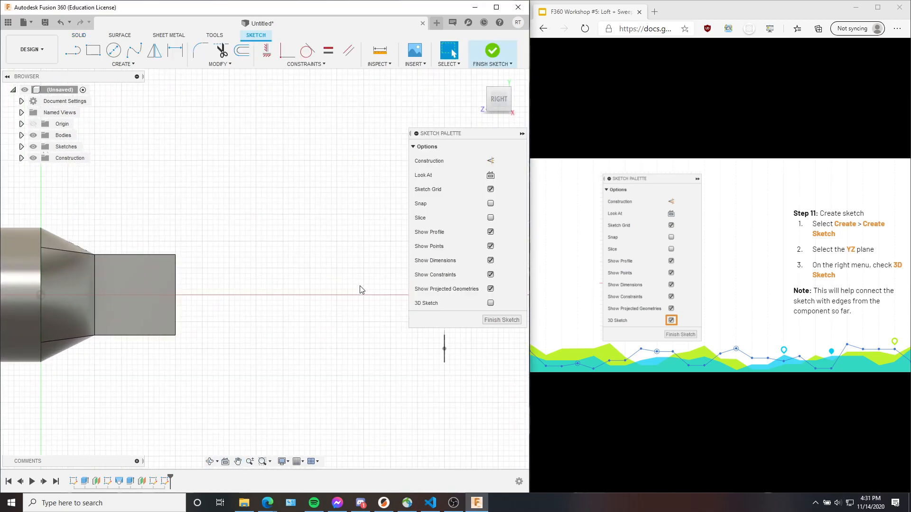
scroll(359, 286, "up", 2)
middle_click_drag(359, 285, 312, 287)
scroll(311, 290, "down", 2)
scroll(354, 304, "down", 1)
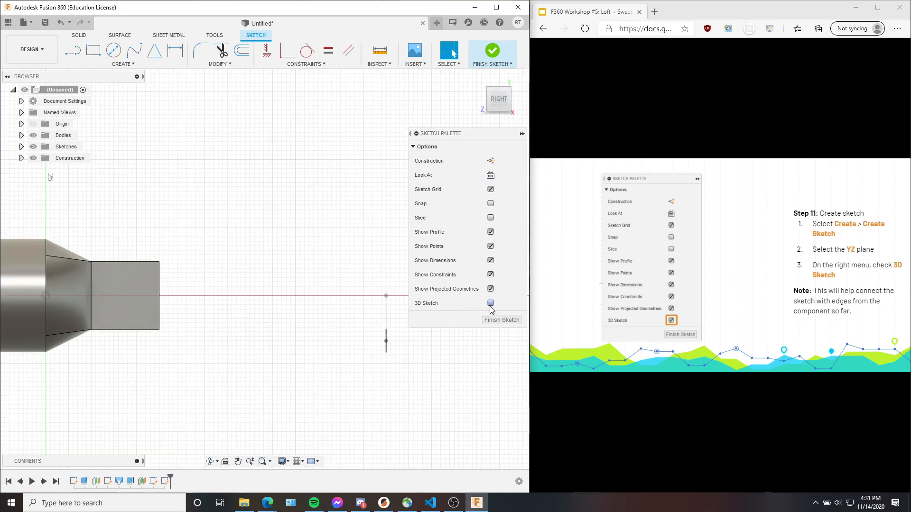
middle_click_drag(251, 265, 106, 296, "shift")
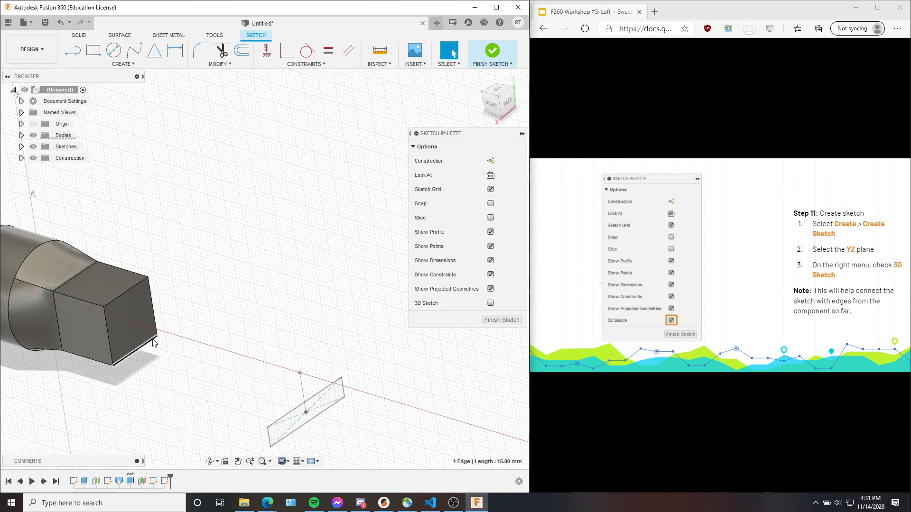
middle_click_drag(340, 320, 86, 75, "shift")
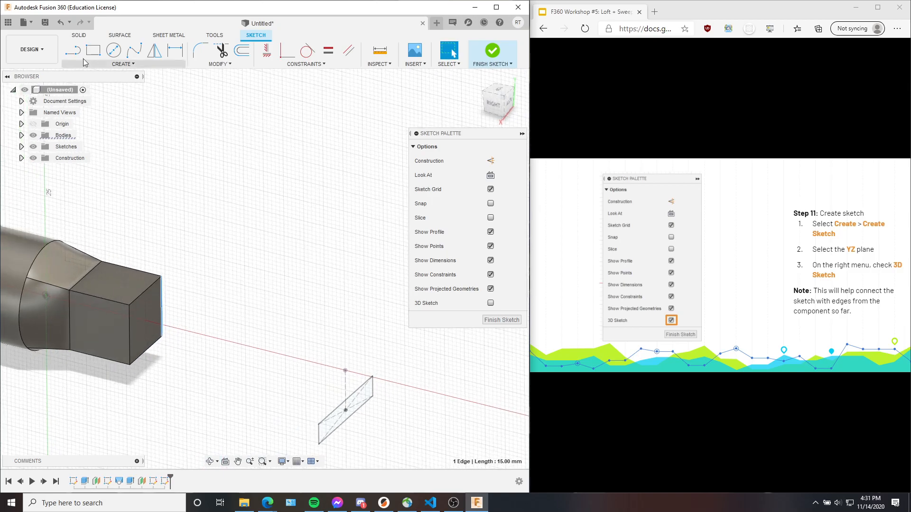
left_click(73, 50)
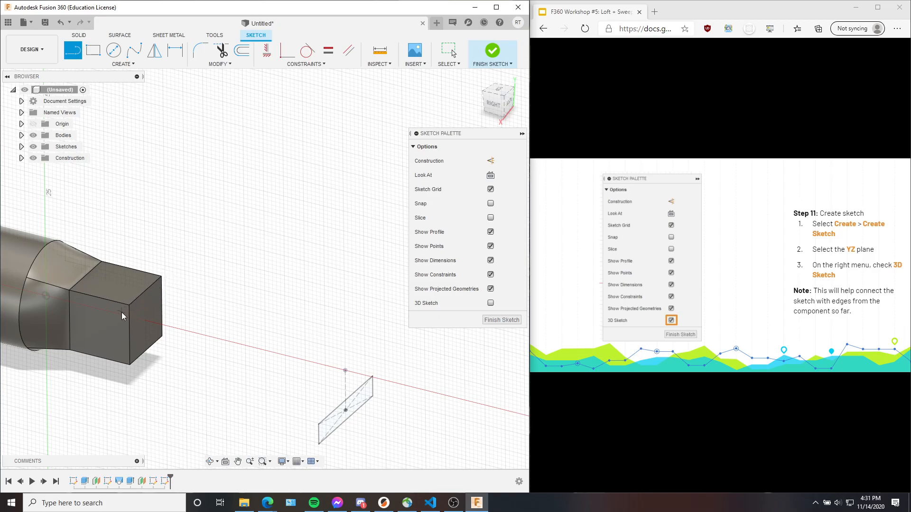
key("Escape")
left_click(491, 303)
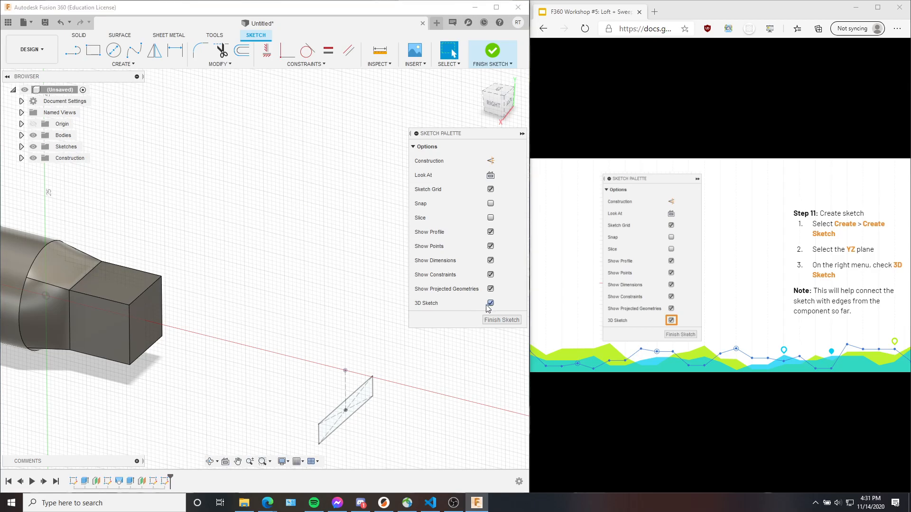
Draw a conic curve from the square's top-edge midpoint to the rectangle's top-edge midpoint, placing its vertex above the straight line between them
left_click(122, 66)
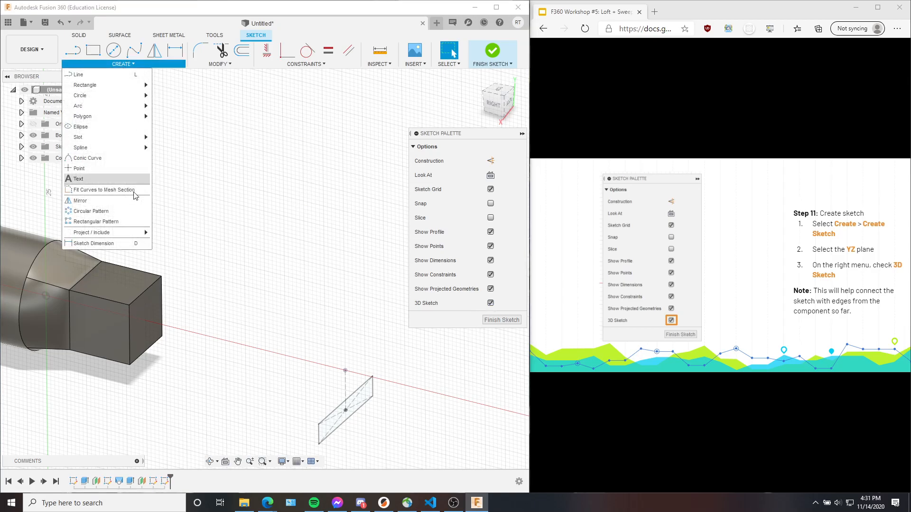
left_click(99, 157)
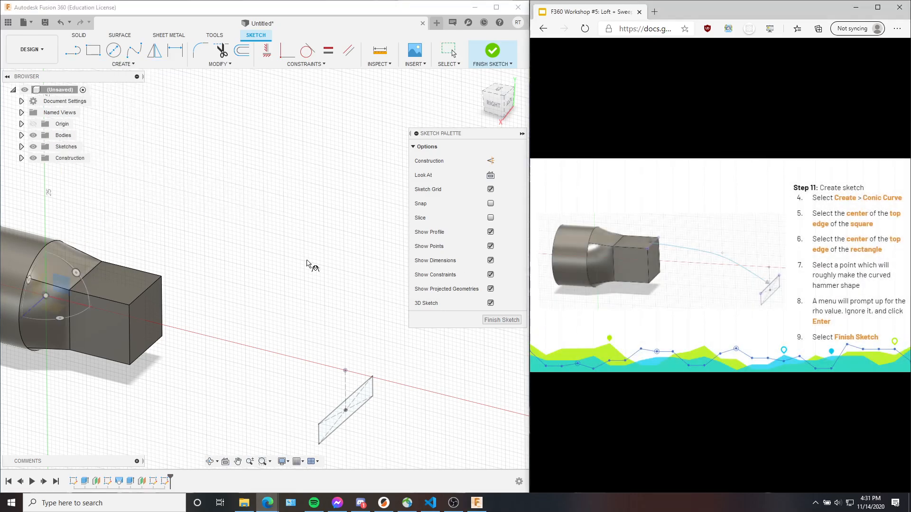
left_click(146, 292)
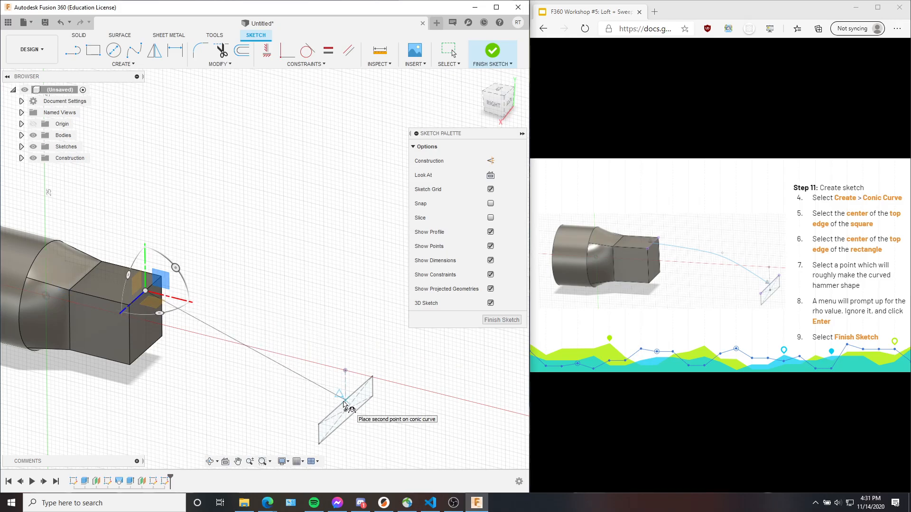
left_click(346, 402)
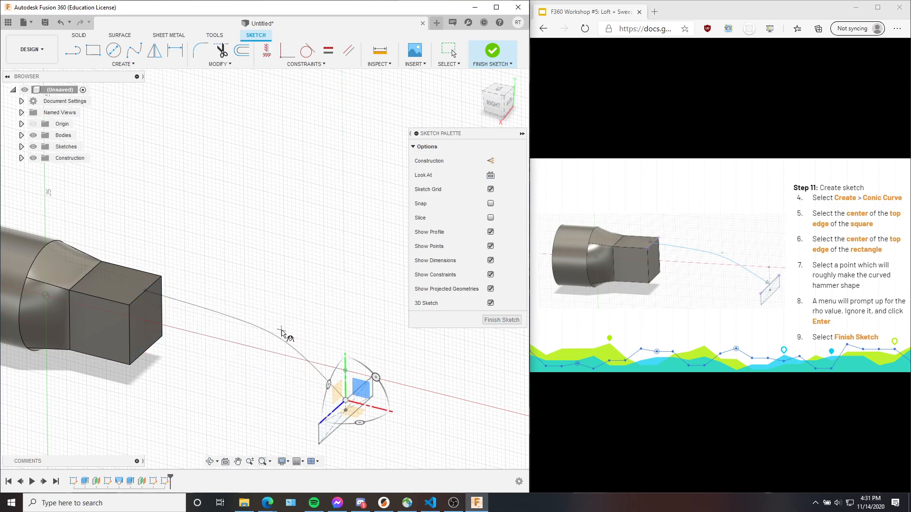
left_click(493, 106)
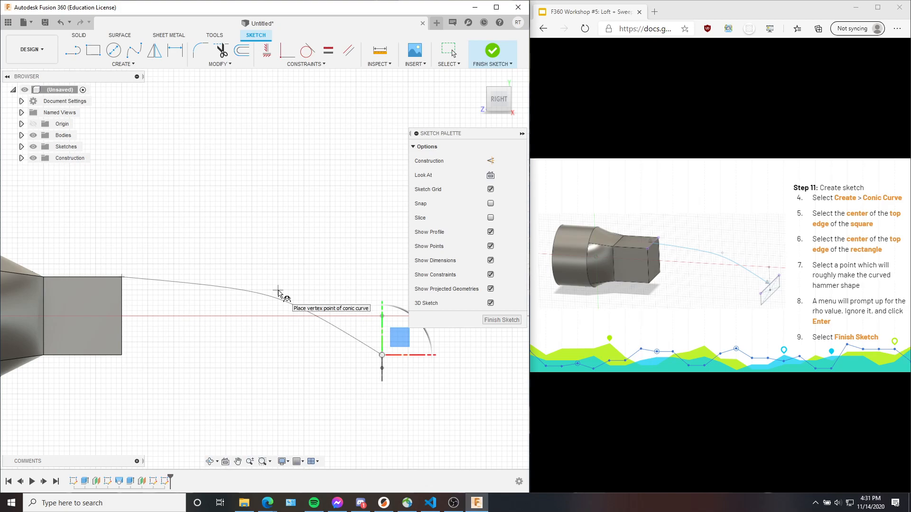
left_click(278, 291)
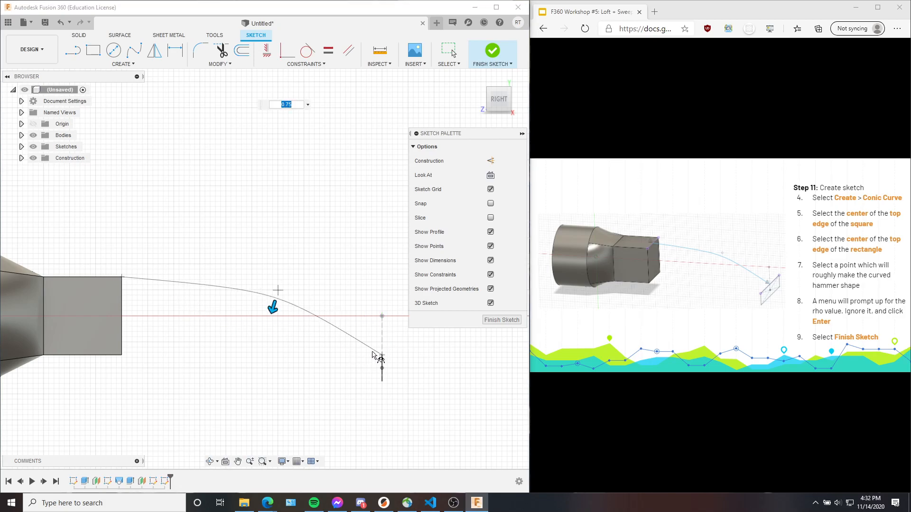
Set the conic curve's rho to 0.75 and finish the sketch
scroll(274, 246, "up", 2)
scroll(274, 246, "down", 2)
middle_click_drag(274, 246, 267, 239)
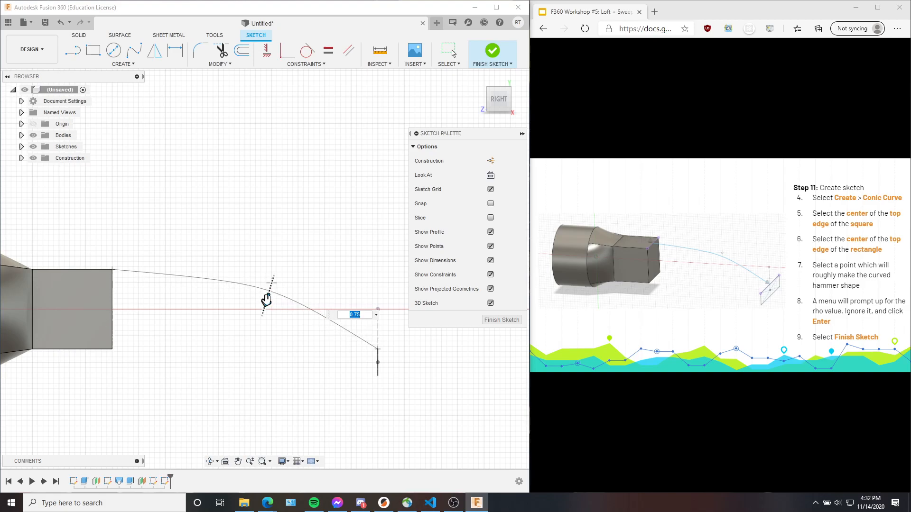
left_click_drag(264, 302, 222, 384)
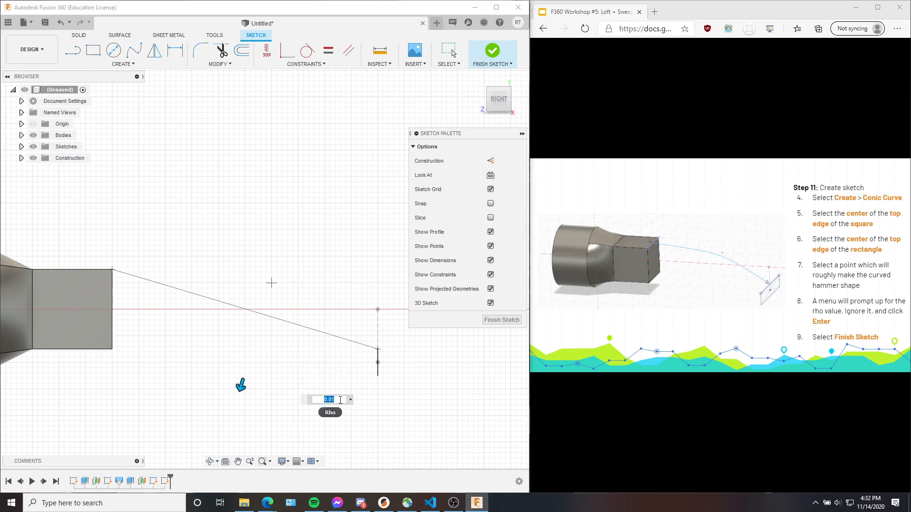
left_click(349, 400)
type("0.75")
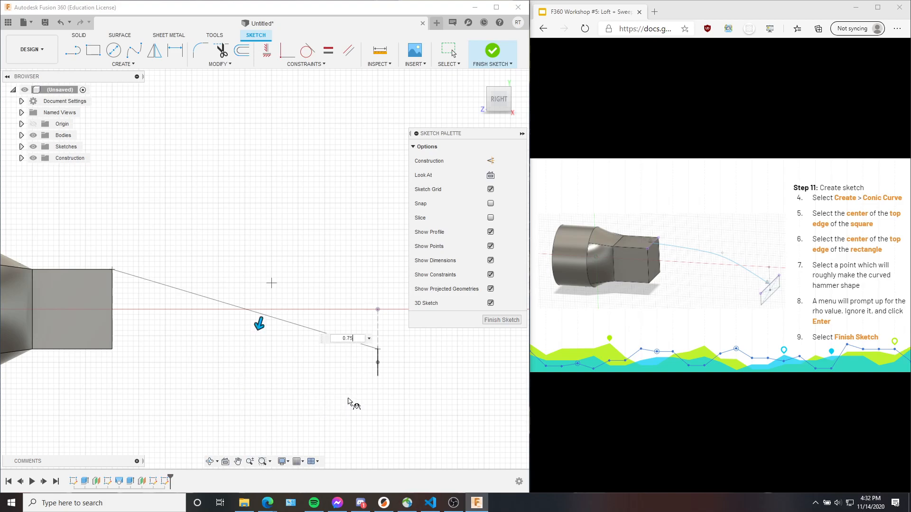
key("Return")
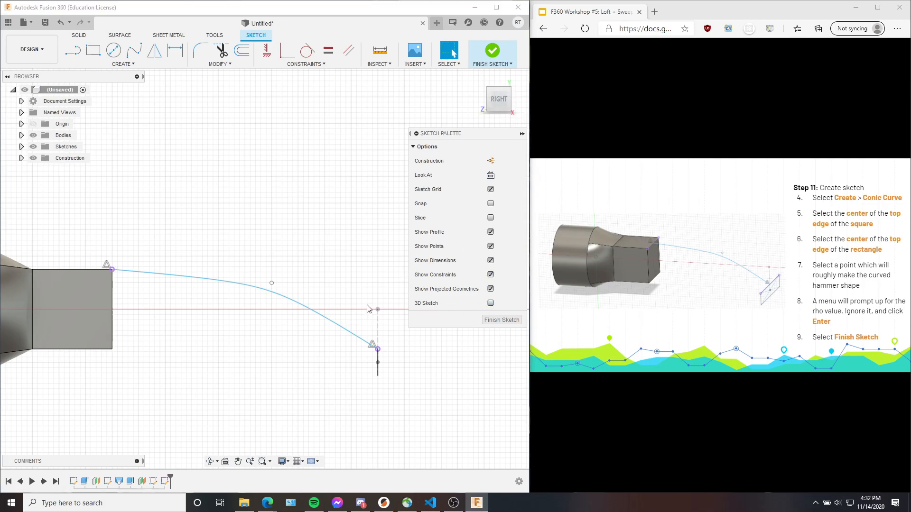
left_click(492, 50)
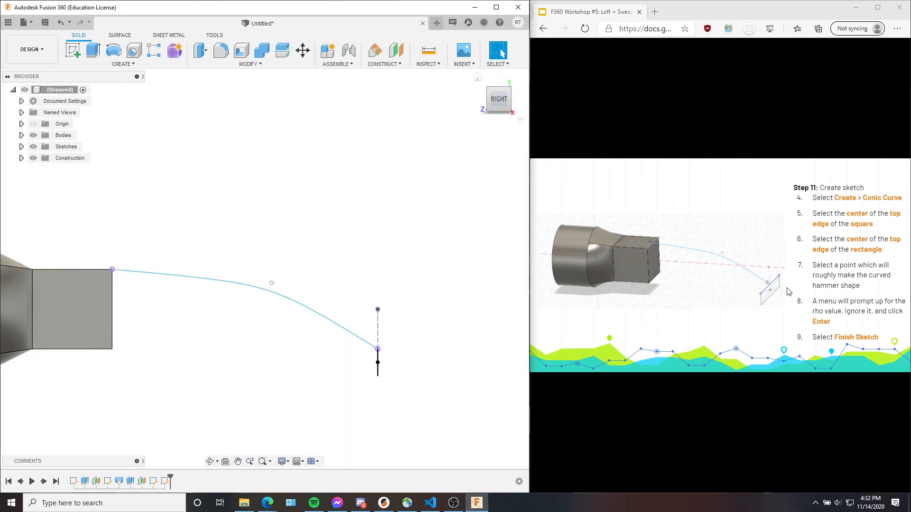
Advance the slides to Step 12 and start a Loft from the block's square end face to the sketched rectangle
left_click(755, 283)
middle_click_drag(297, 317, 405, 215, "shift")
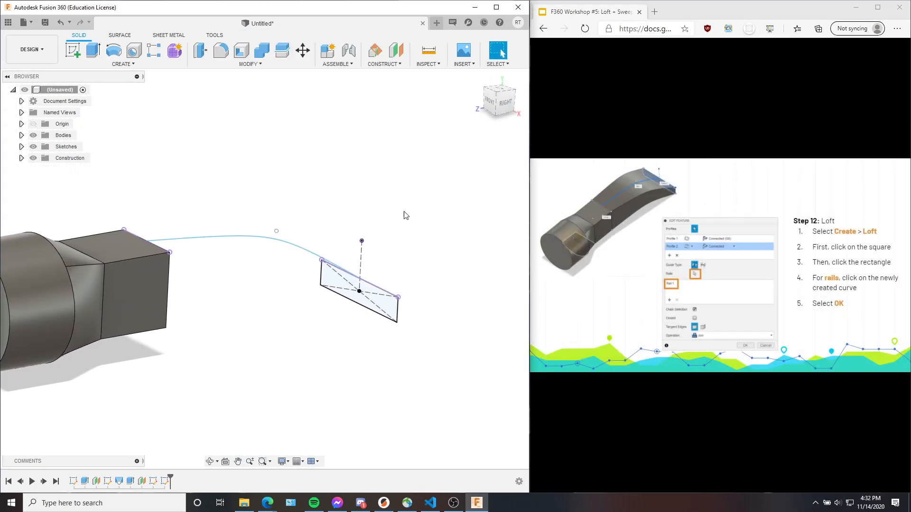
left_click(125, 63)
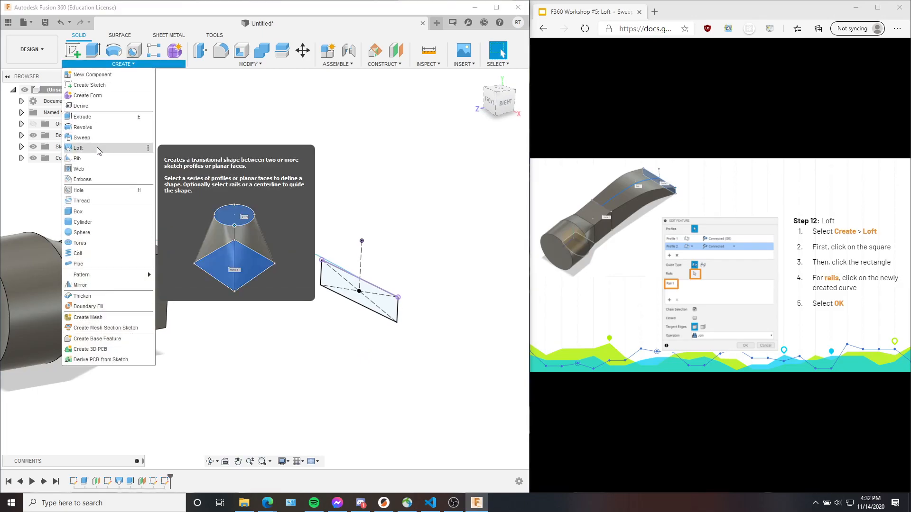
left_click(89, 148)
middle_click_drag(243, 164, 223, 208, "shift")
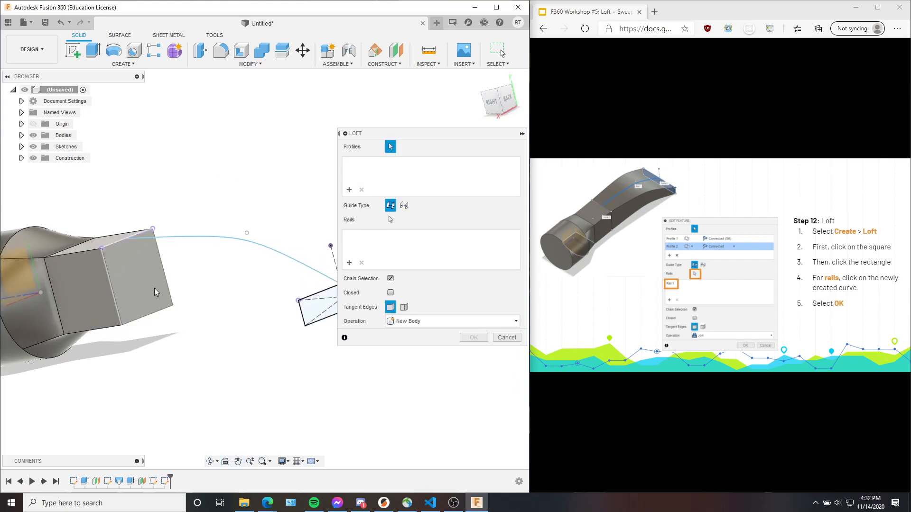
left_click(136, 278)
middle_click_drag(242, 272, 176, 284, "shift")
left_click(252, 296)
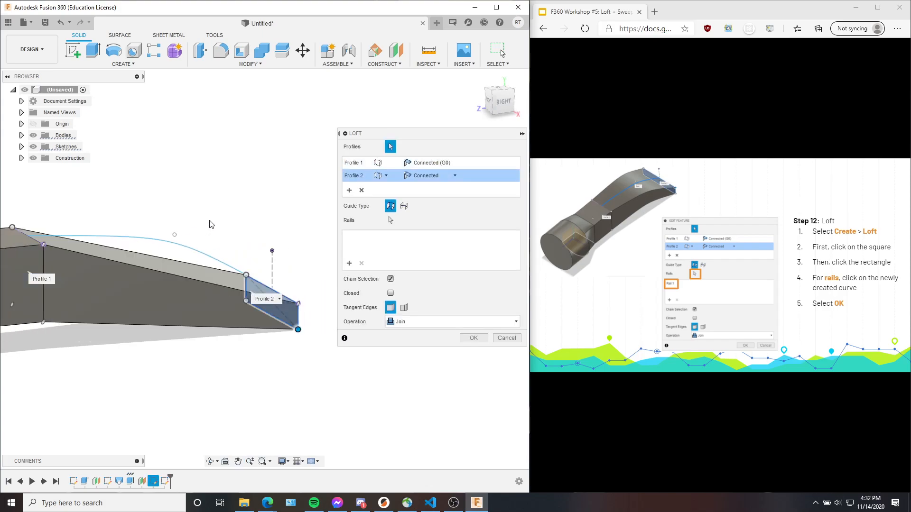
Add the conic curve as the loft's guide rail and complete the loft with the Join operation
mouse_move(235, 224)
middle_mouse_down("shift")
mouse_move(189, 203)
mouse_move(246, 217)
middle_mouse_up("shift")
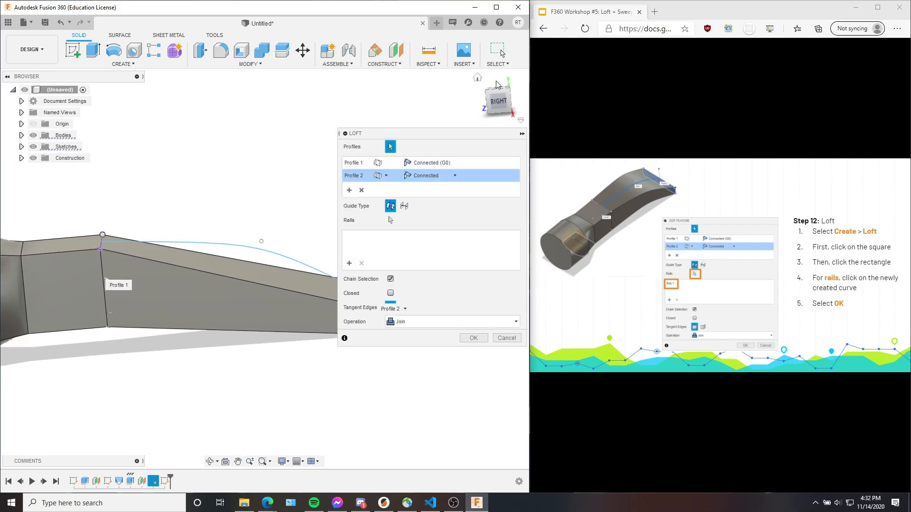
left_click(498, 101)
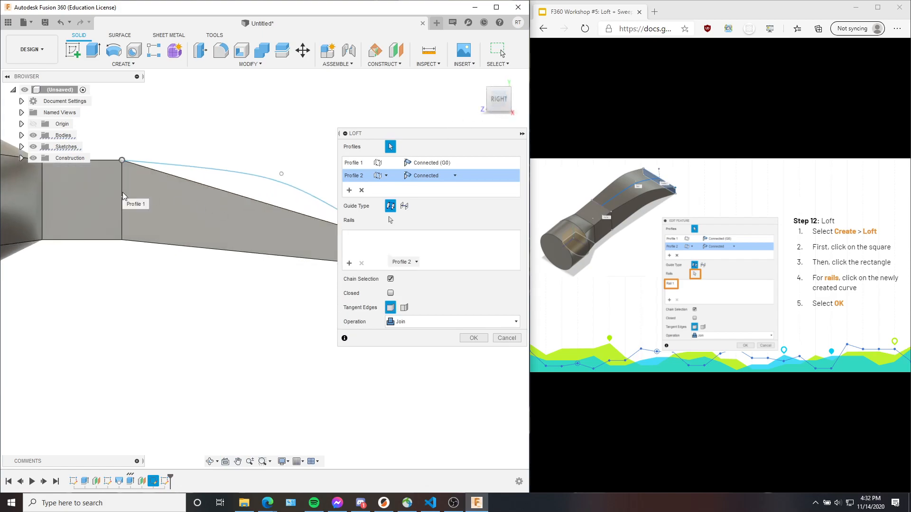
middle_click_drag(251, 148, 203, 239)
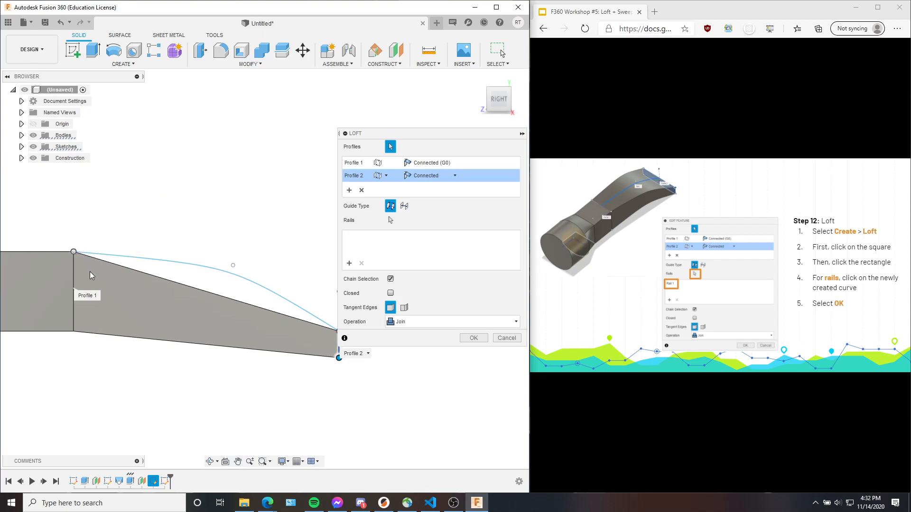
middle_click_drag(288, 231, 264, 245)
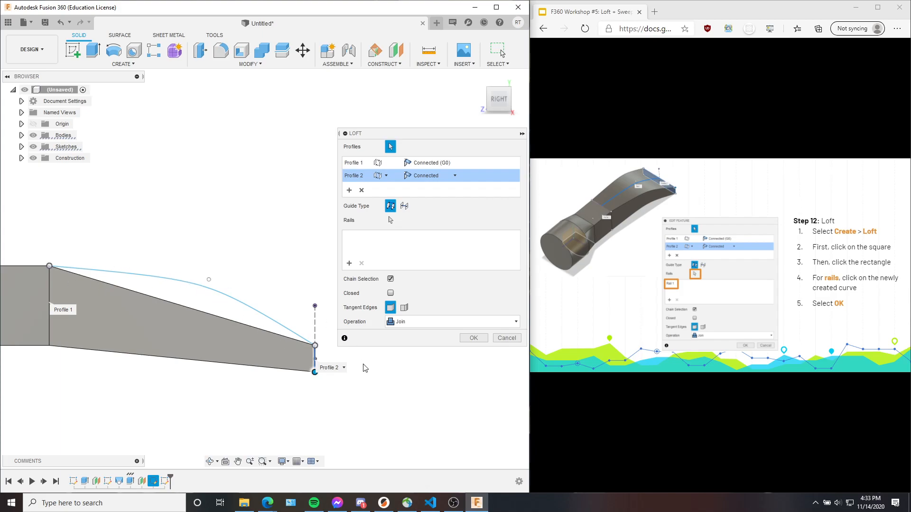
left_click(389, 221)
left_click(228, 295)
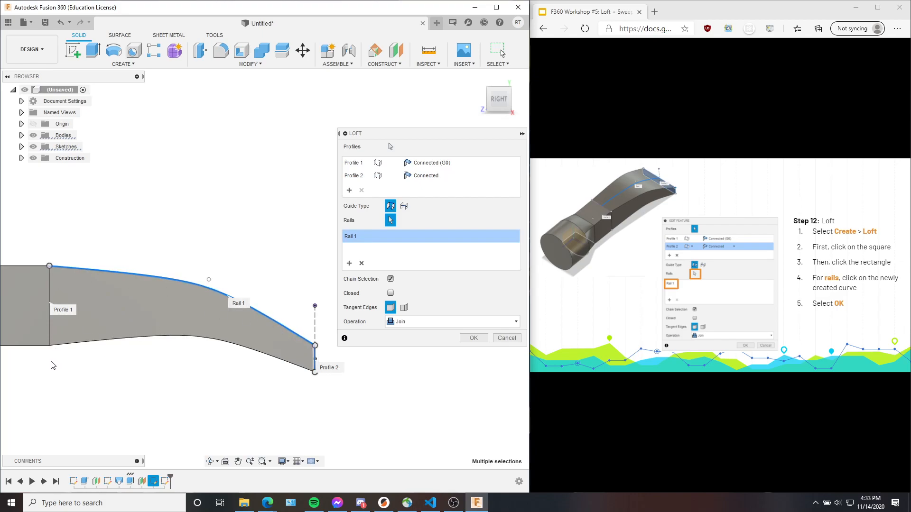
middle_click_drag(213, 382, 346, 386)
left_click(473, 338)
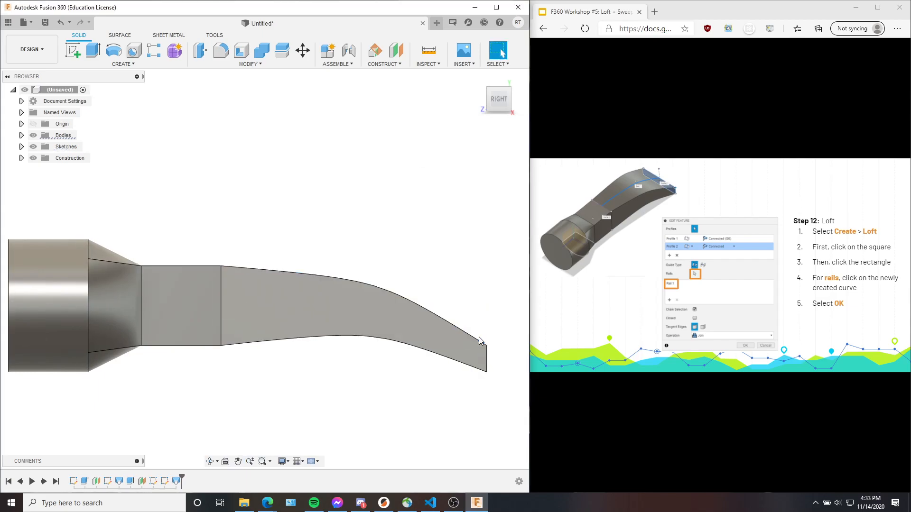
Advance the slides to Step 13 and examine the lofted hammer claw from the side, top and underside
left_click(856, 308)
middle_click_drag(315, 372, 346, 330, "shift")
middle_click_drag(453, 300, 426, 279, "shift")
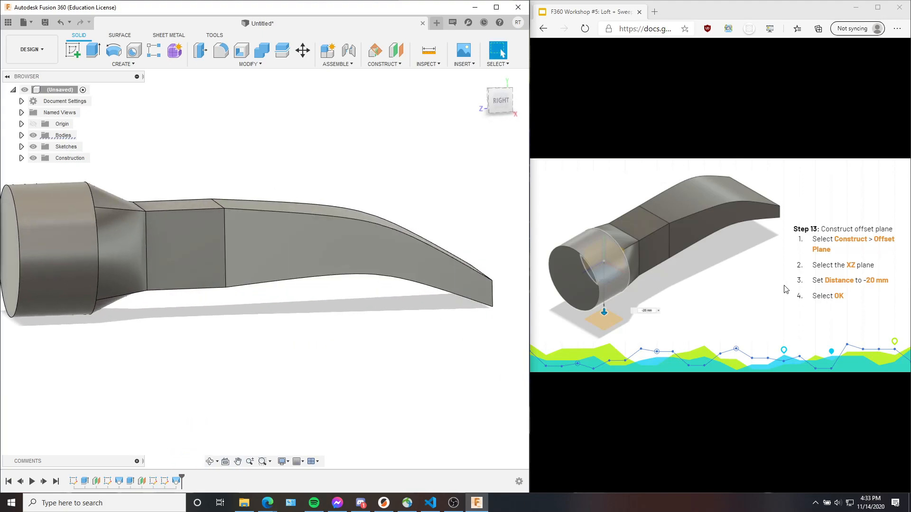
middle_click_drag(311, 325, 393, 344)
left_click(501, 104)
middle_click_drag(363, 244, 363, 215, "shift")
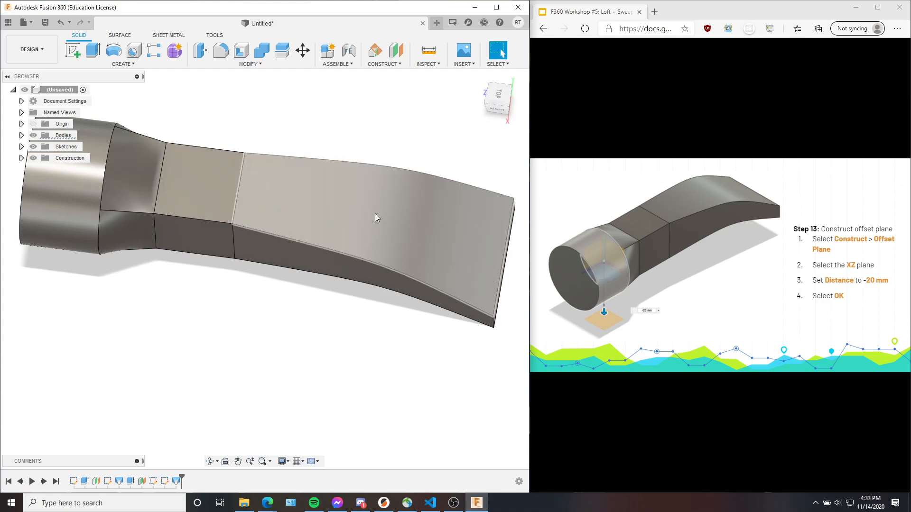
middle_click_drag(364, 286, 365, 230, "shift")
scroll(382, 233, "down", 1)
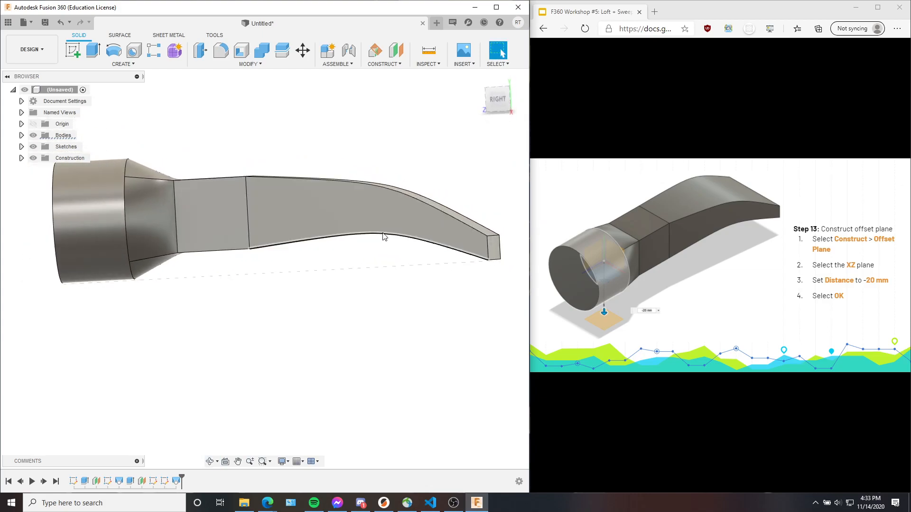
middle_click_drag(280, 298, 145, 299, "shift")
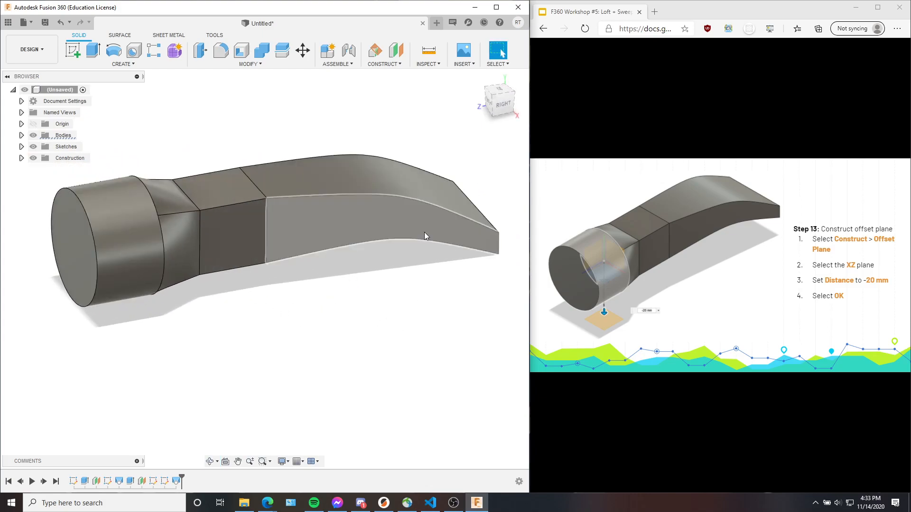
middle_click_drag(288, 317, 284, 220, "shift")
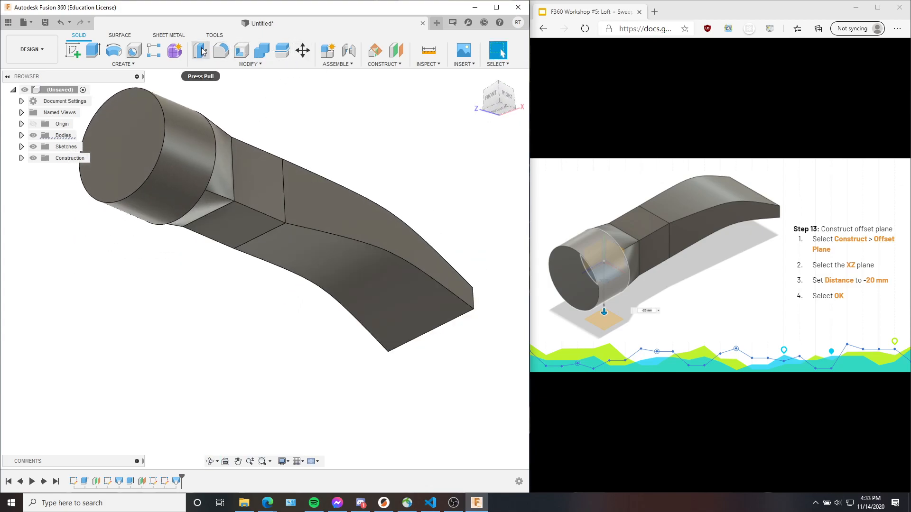
left_click(397, 51)
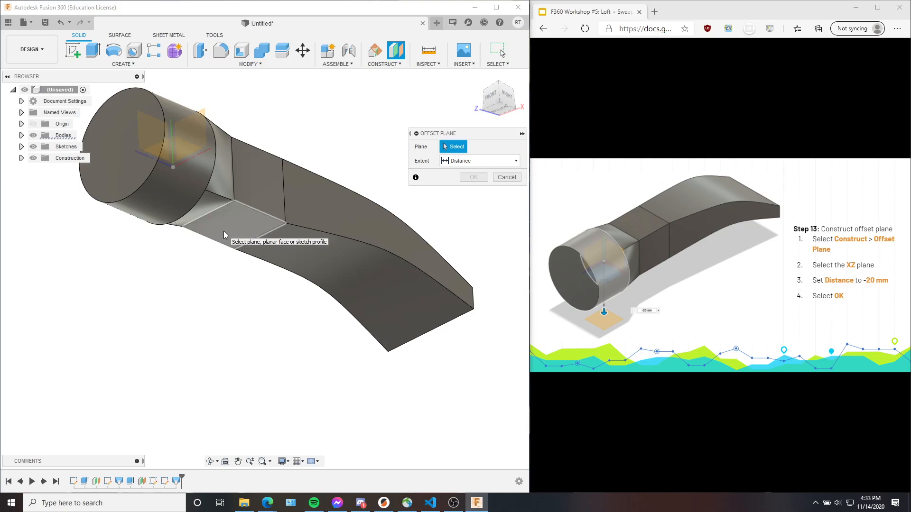
left_click(236, 232)
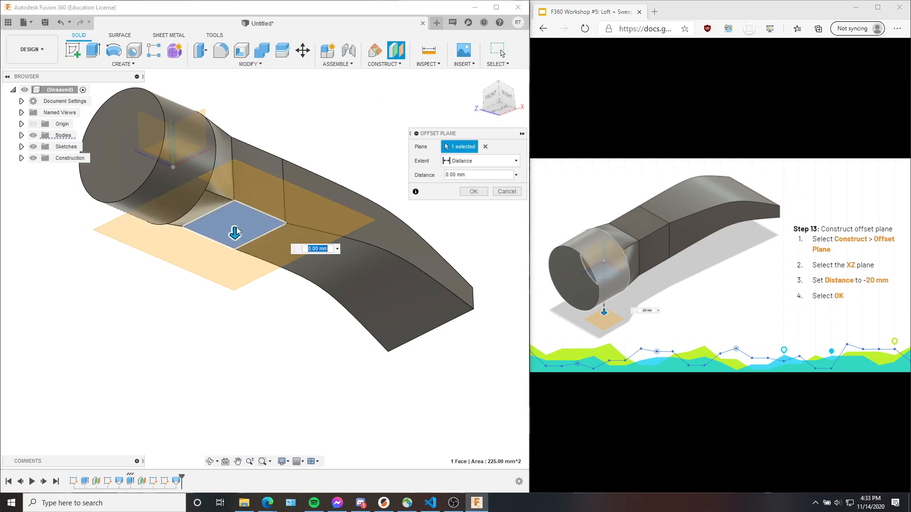
middle_click_drag(237, 224, 291, 259, "shift")
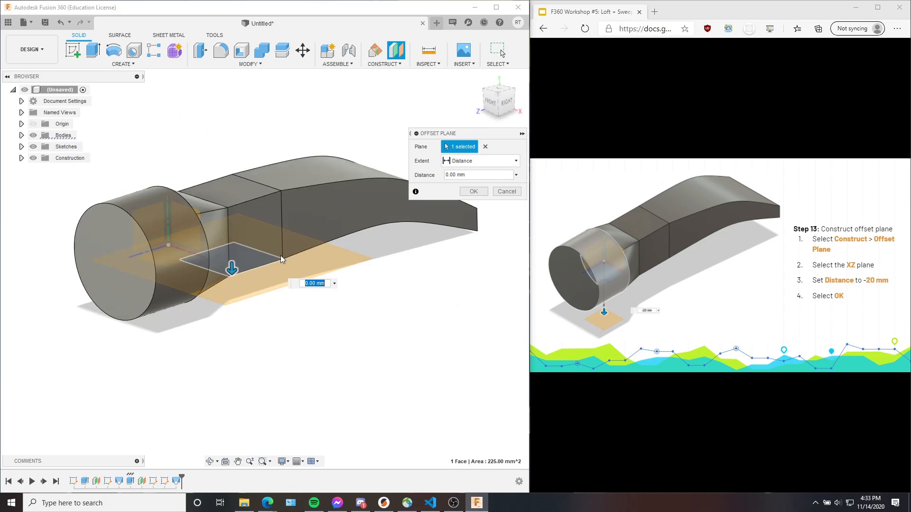
left_click(501, 191)
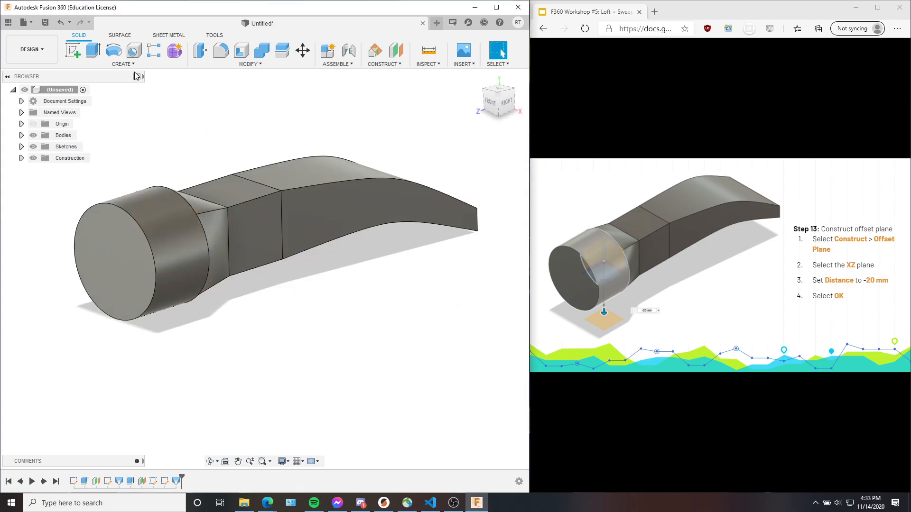
Construct an offset plane at -20 mm from the XZ origin plane, below the hammer head
left_click(374, 50)
mouse_move(297, 298)
middle_mouse_down("shift")
mouse_move(303, 289)
mouse_move(294, 315)
middle_mouse_up("shift")
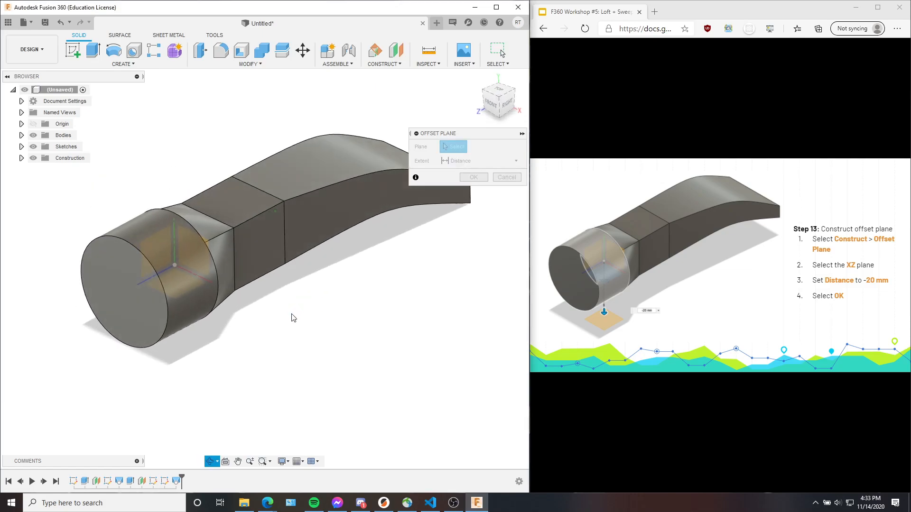
left_click(178, 288)
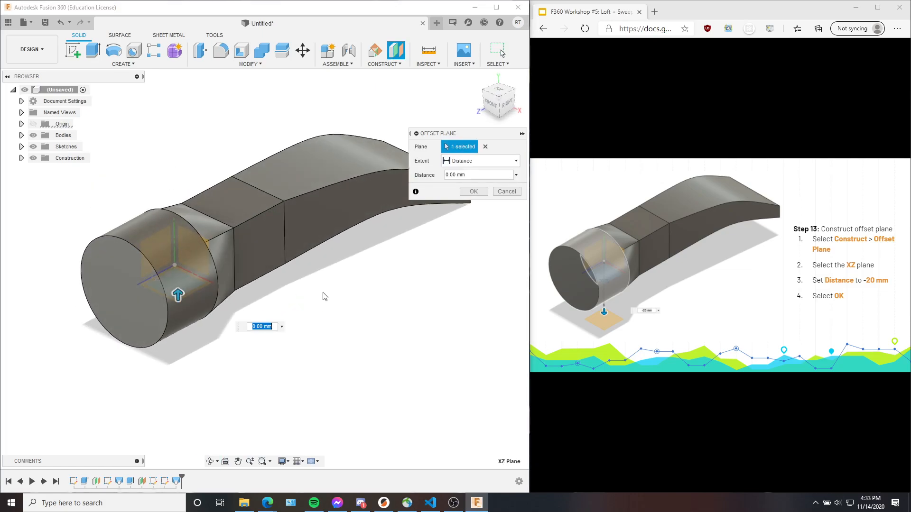
type("-20")
key("Return")
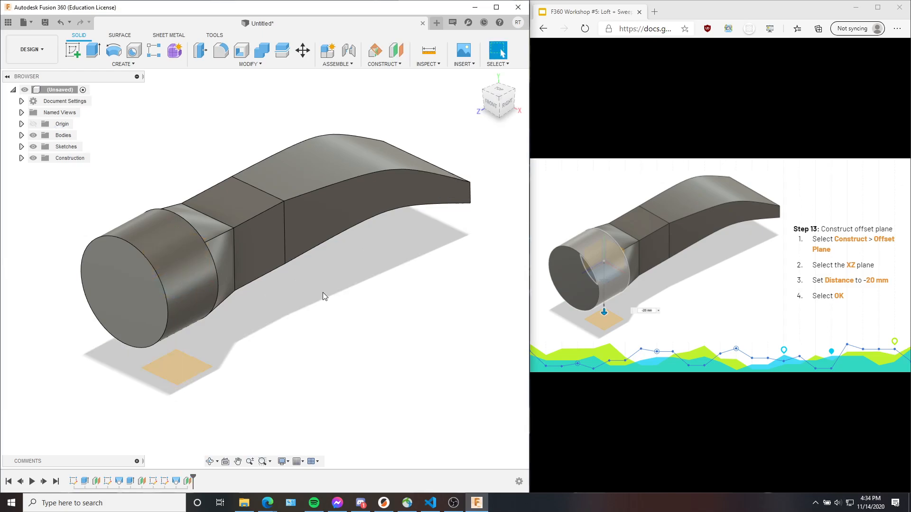
Advance the slides to Step 14 and start a sketch on the new offset plane, turned so the hammer lies horizontally
middle_click_drag(323, 293, 281, 268, "shift")
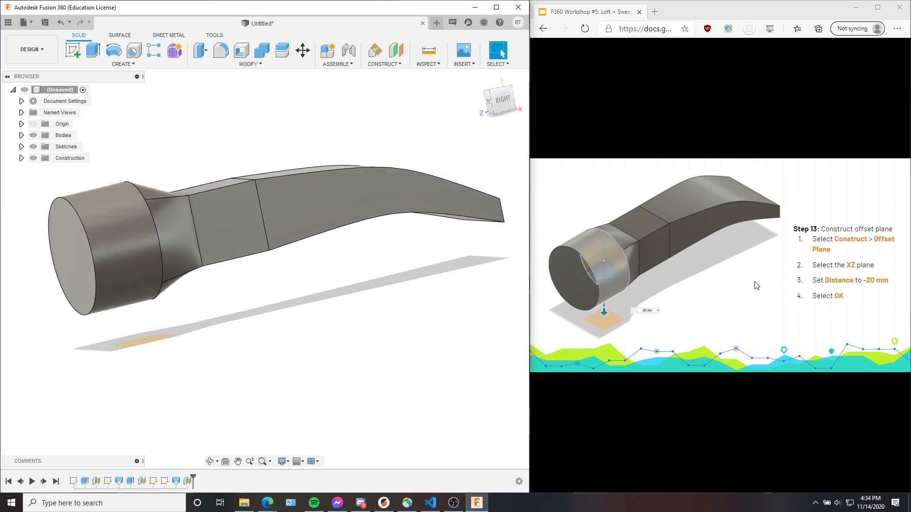
left_click(853, 291)
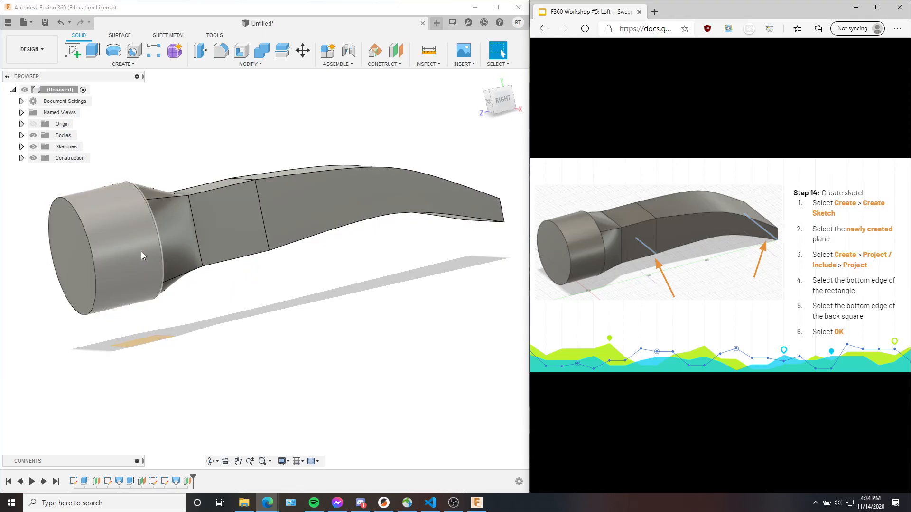
middle_click_drag(257, 308, 270, 285, "shift")
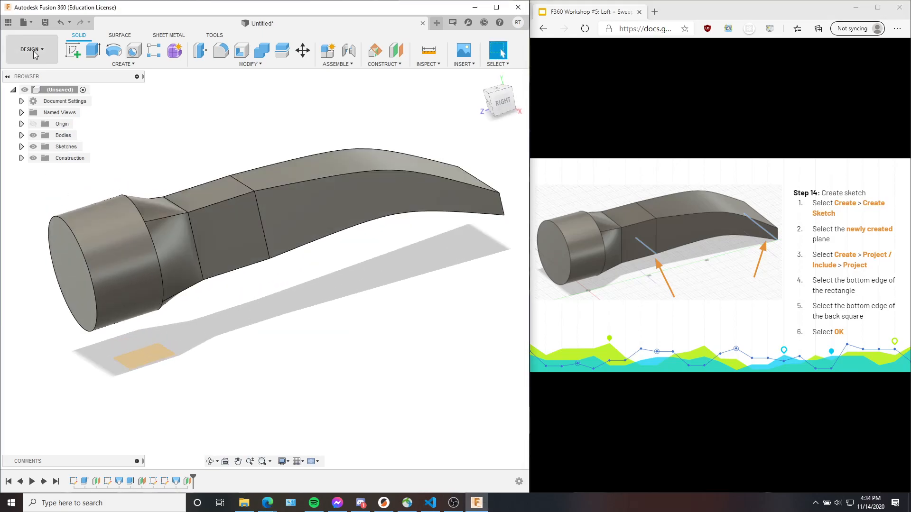
left_click(73, 49)
left_click(99, 316)
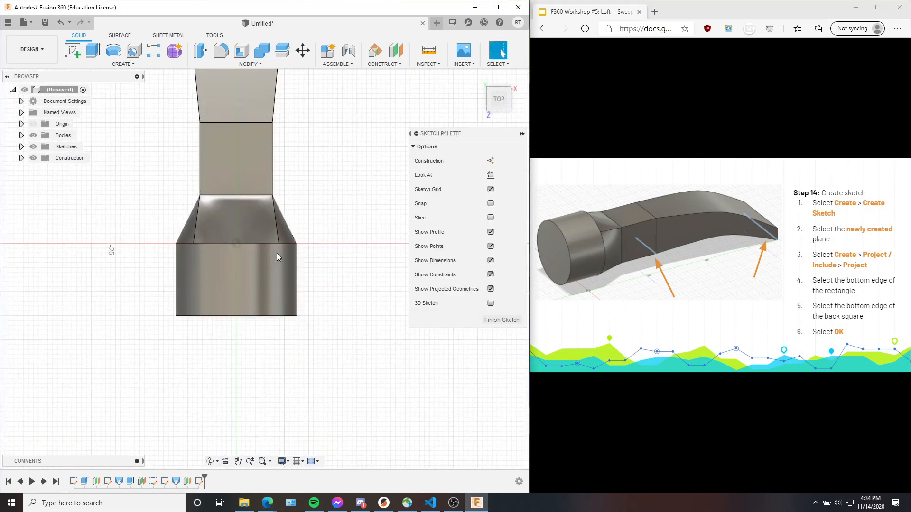
left_click(522, 88)
middle_click_drag(163, 226, 86, 190)
scroll(331, 250, "down", 2)
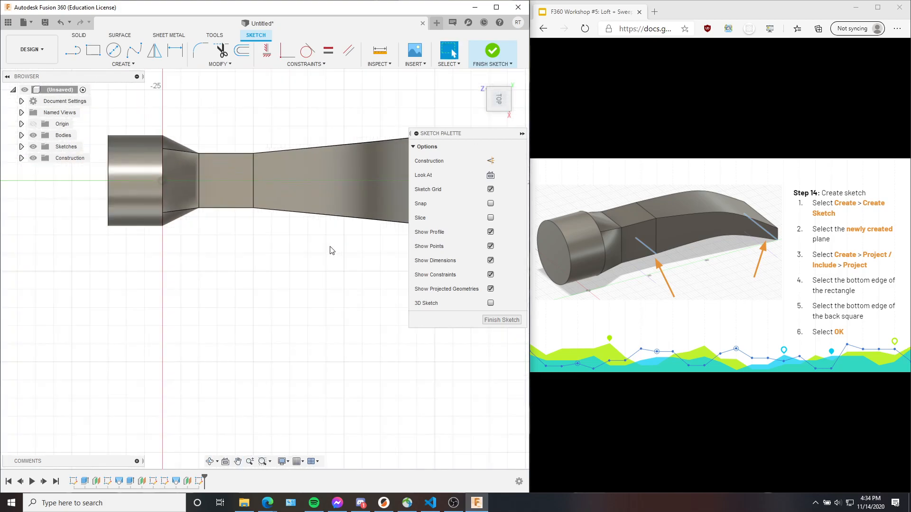
mouse_move(300, 247)
middle_mouse_down()
mouse_move(266, 297)
mouse_move(309, 197)
mouse_move(316, 203)
mouse_move(298, 204)
mouse_move(304, 268)
middle_mouse_up()
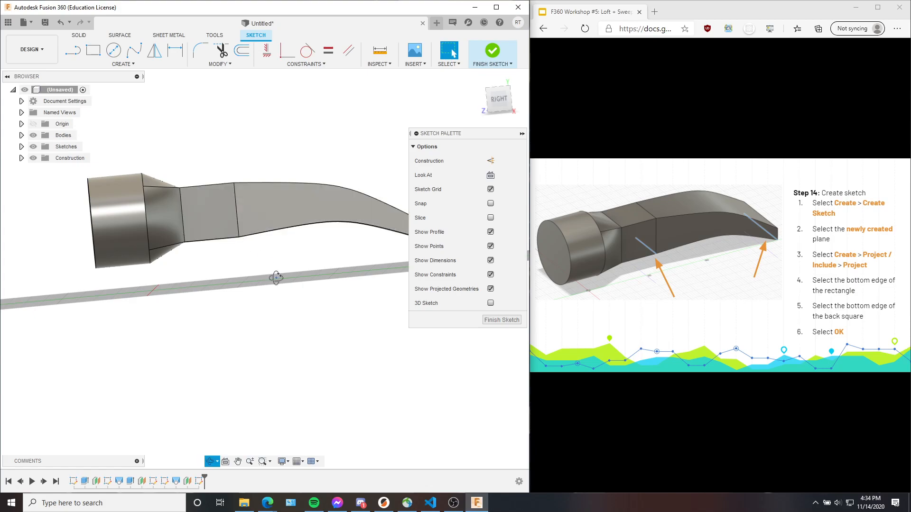
Project the bottom edge of the square block's back end and the bottom edge of the claw tip into the sketch
middle_click_drag(261, 273, 261, 258, "shift")
left_click(123, 66)
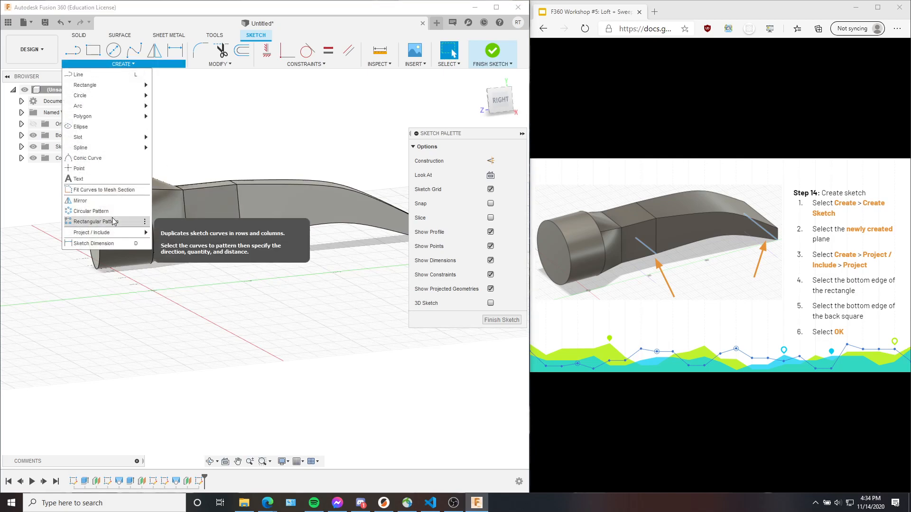
mouse_move(112, 232)
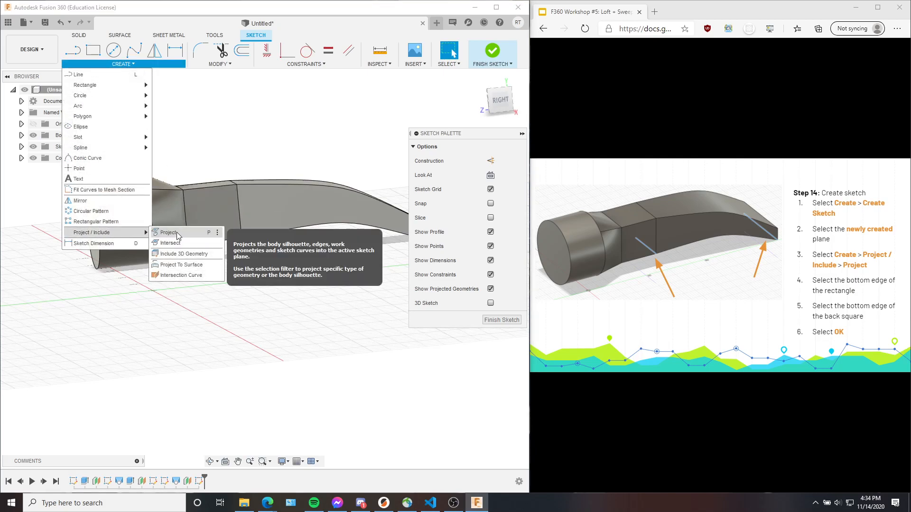
left_click(176, 233)
middle_click_drag(280, 266, 274, 309, "shift")
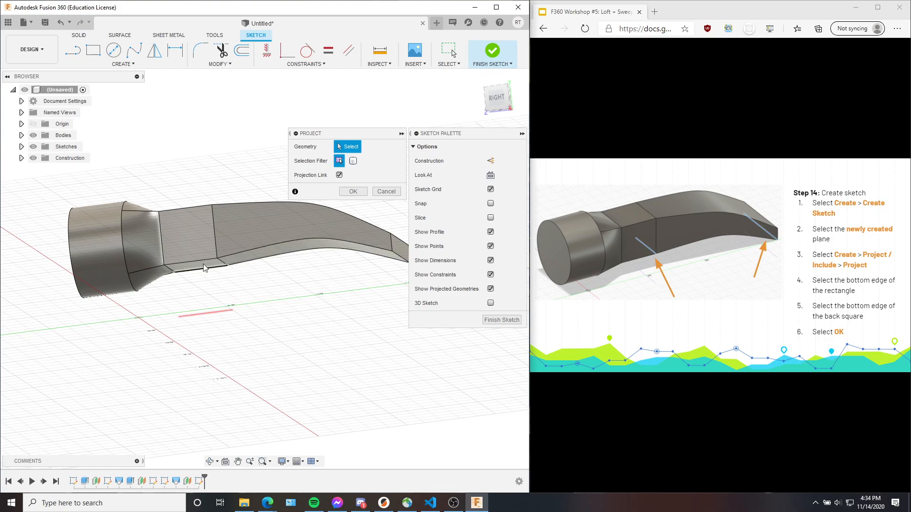
left_click(223, 265)
middle_click_drag(223, 266, 195, 309)
left_click(311, 284)
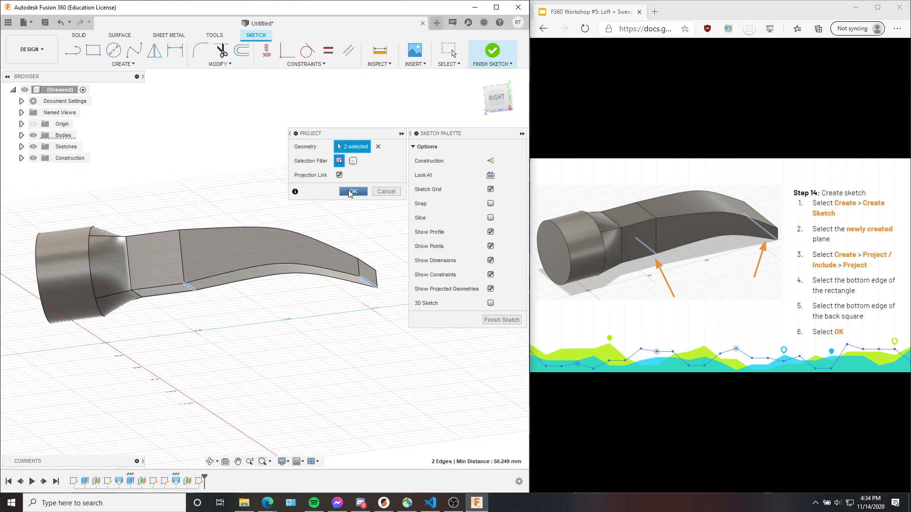
left_click(353, 191)
Hide the hammer bodies, view the projected edges from above, and advance the slides to items 7–12 of Step 14
middle_click_drag(238, 355, 262, 374, "shift")
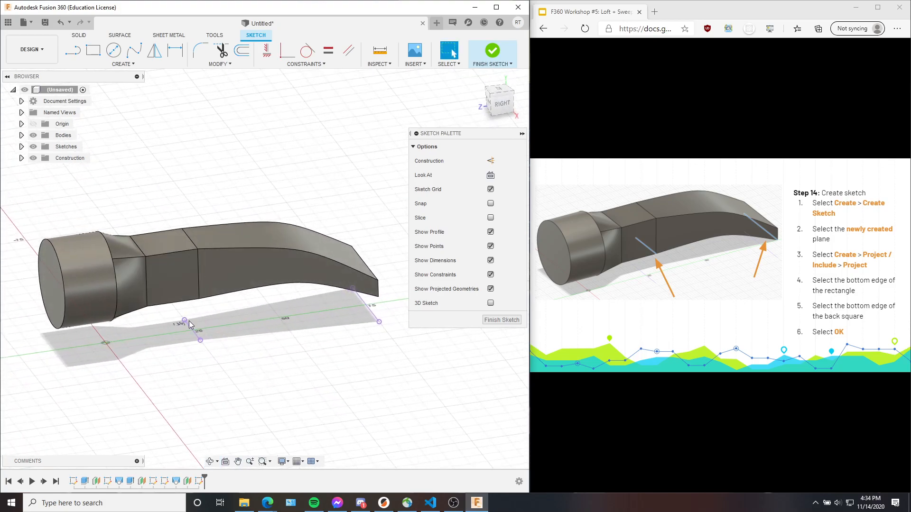
middle_click_drag(276, 315, 177, 295, "shift")
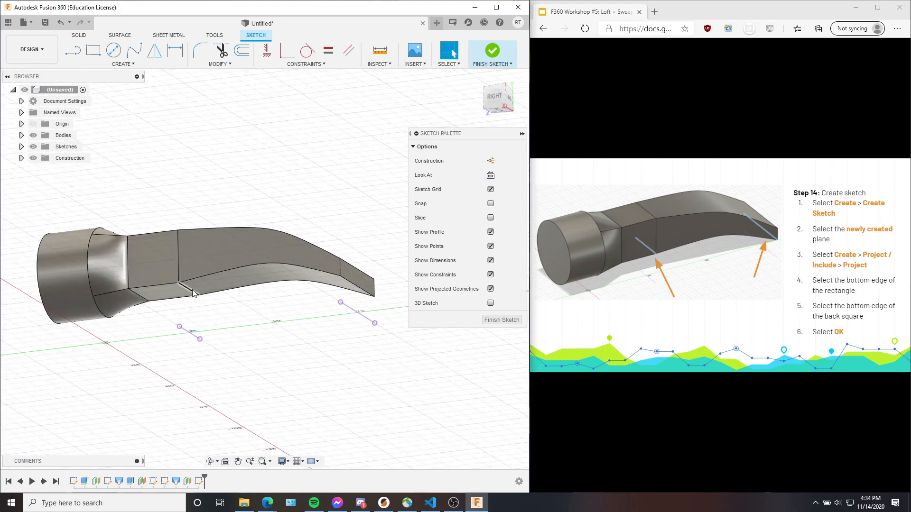
middle_click_drag(351, 294, 118, 246, "shift")
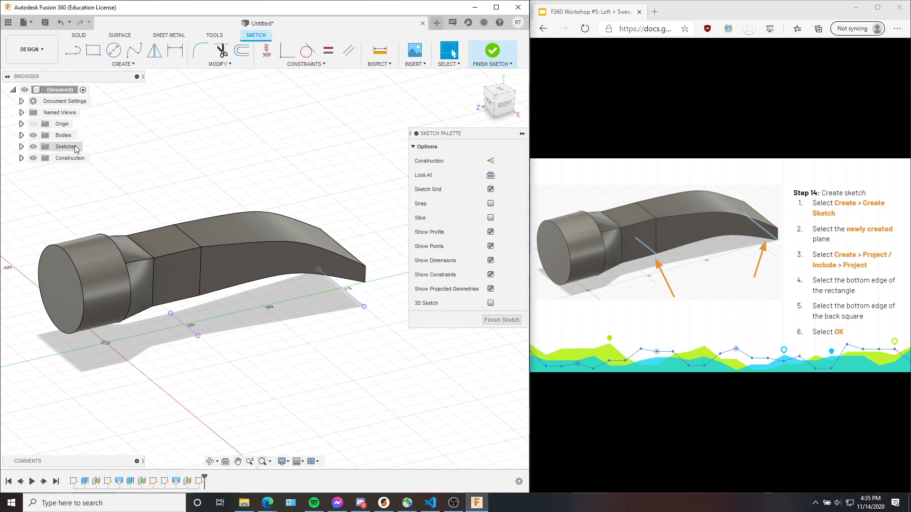
left_click(33, 135)
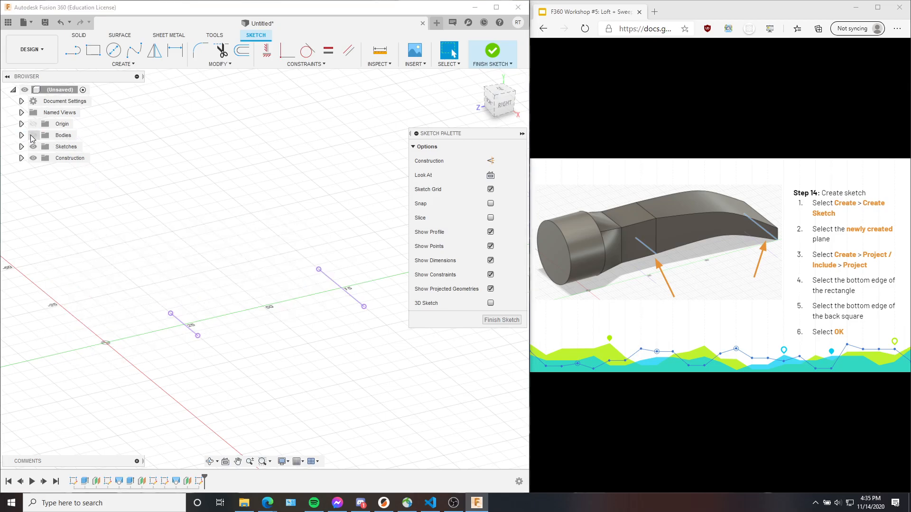
left_click(498, 91)
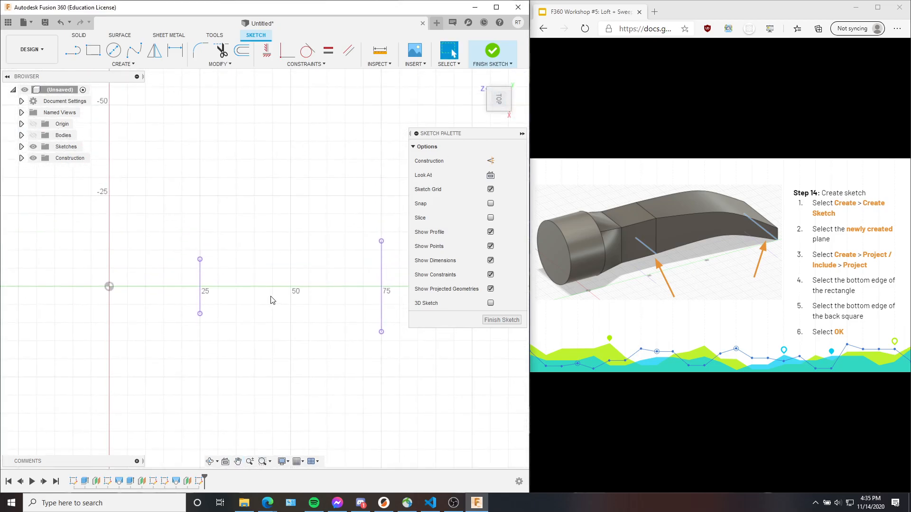
left_click(852, 260)
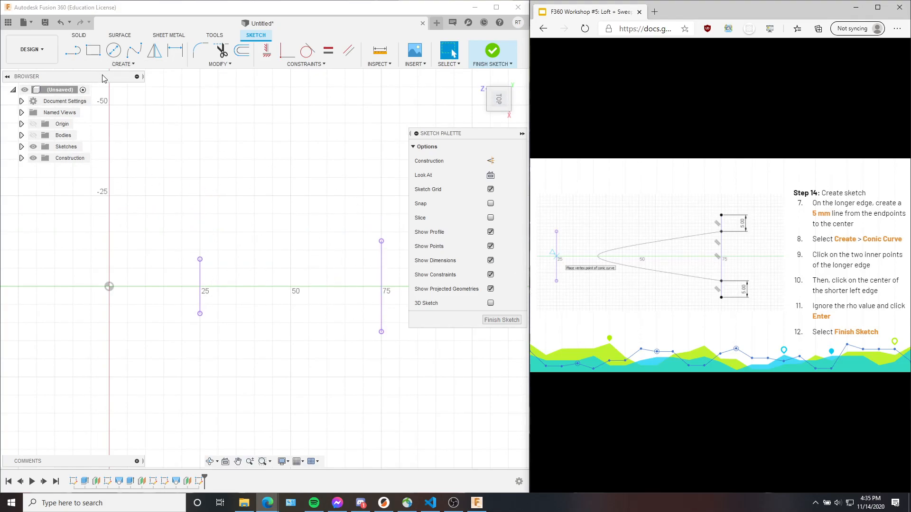
left_click(121, 64)
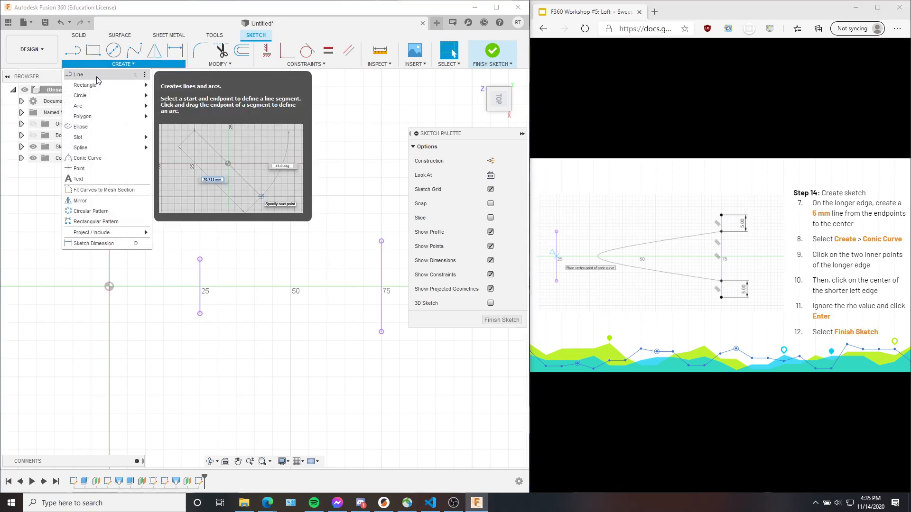
left_click(96, 76)
scroll(282, 207, "up", 1)
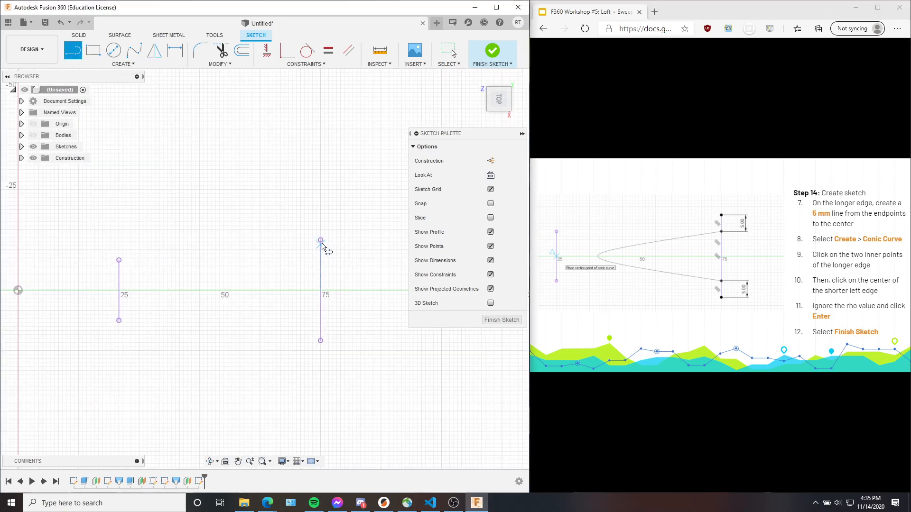
left_click(320, 334)
left_click(320, 340)
key("Escape")
Draw a 5 mm construction line along the longer projected edge, from its upper endpoint toward the center
key("l")
left_click(490, 161)
left_click(320, 239)
type("5")
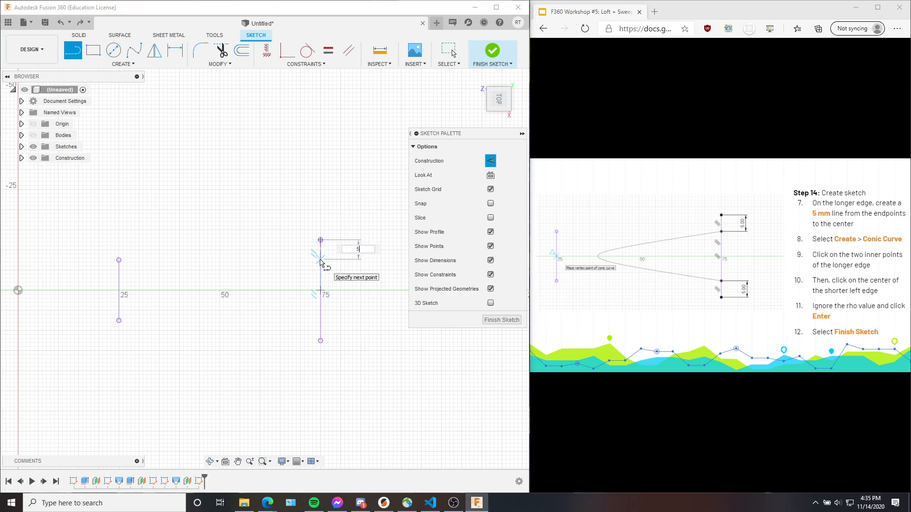
key("Return")
key("Escape")
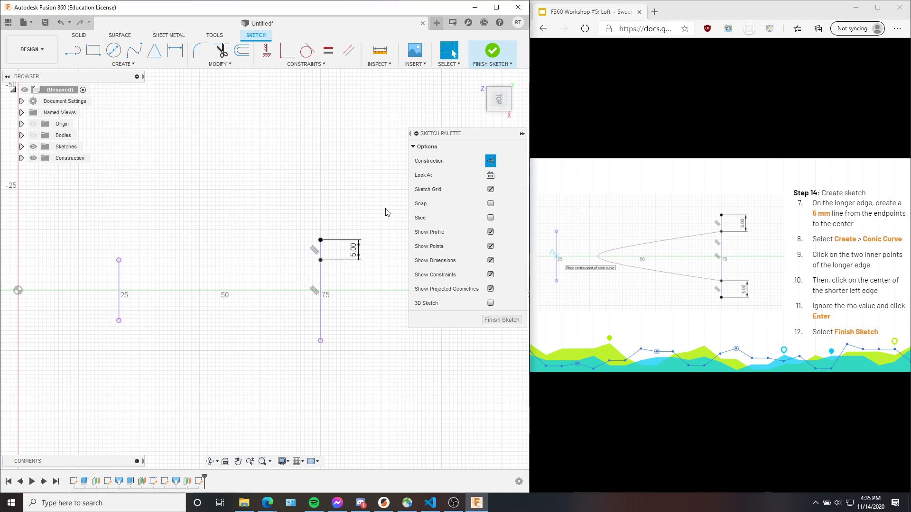
Draw a second construction line inward from the longer edge's lower endpoint and constrain it equal to the 5 mm line
key("l")
left_click(320, 340)
left_click(320, 327)
key("Escape")
left_click(328, 51)
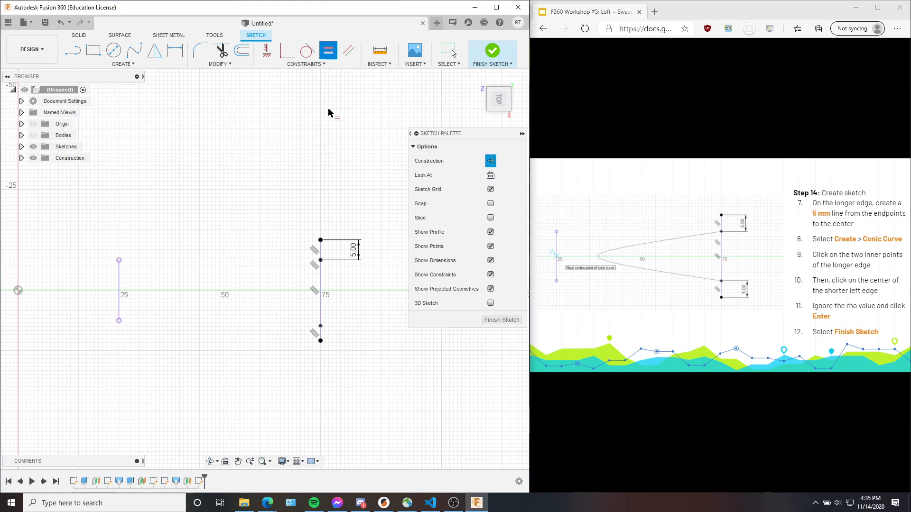
left_click(321, 256)
left_click(321, 339)
Draw a conic curve between the longer edge's two inner points with its vertex at the shorter edge's midpoint, accepting rho 0.75
left_click(126, 65)
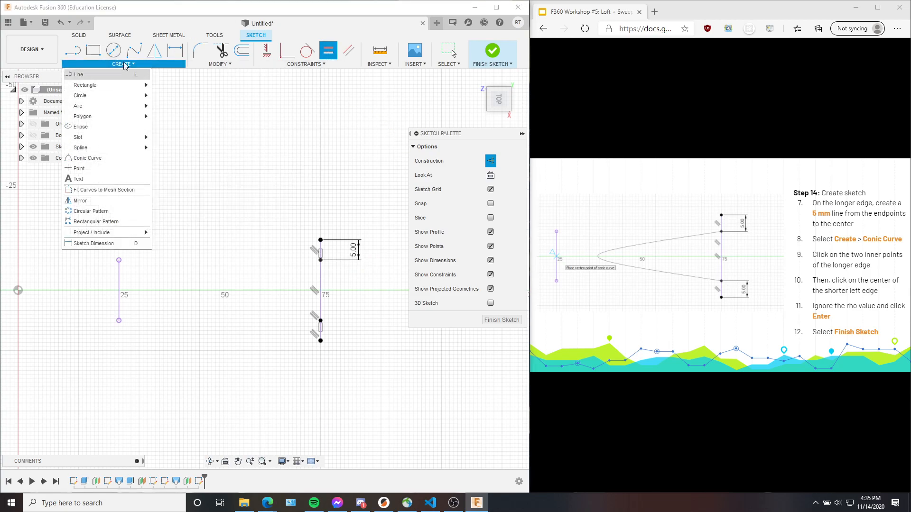
left_click(97, 158)
left_click(320, 260)
left_click(320, 321)
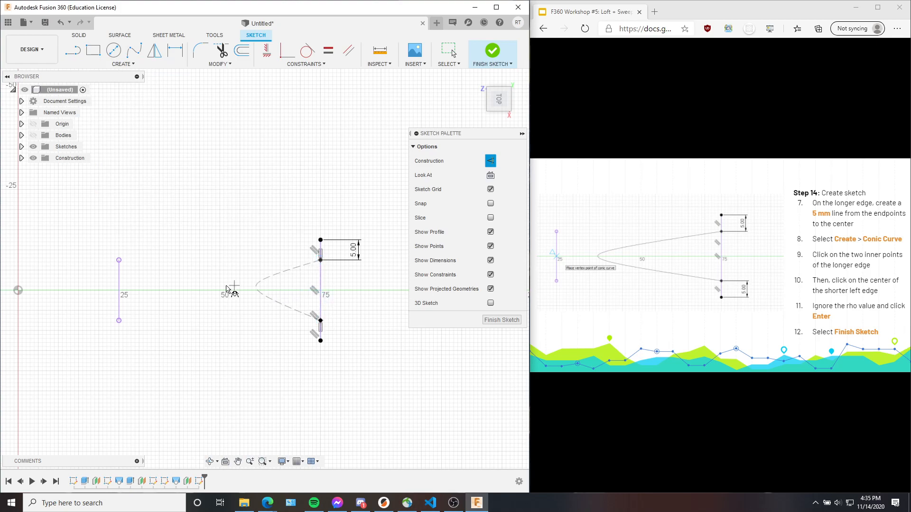
left_click(116, 291)
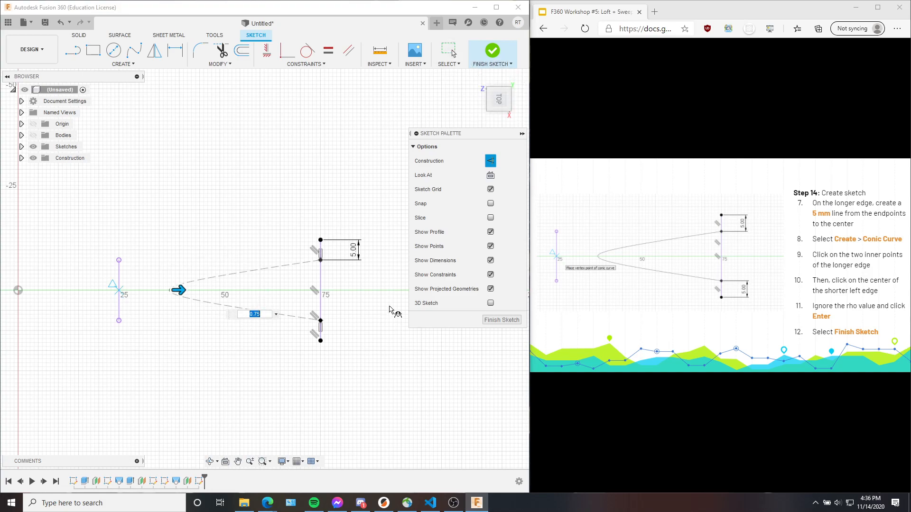
key("Return")
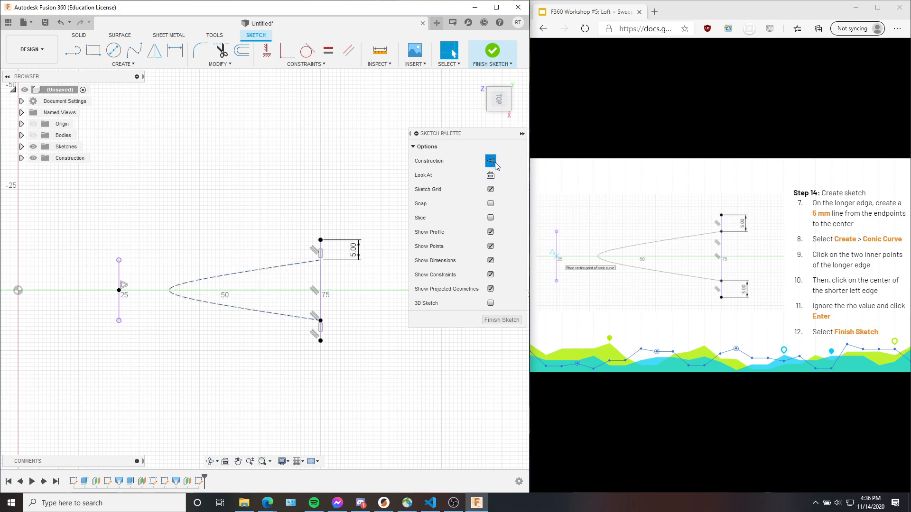
Convert the conic curve from construction to regular geometry and finish the sketch
left_click(262, 274)
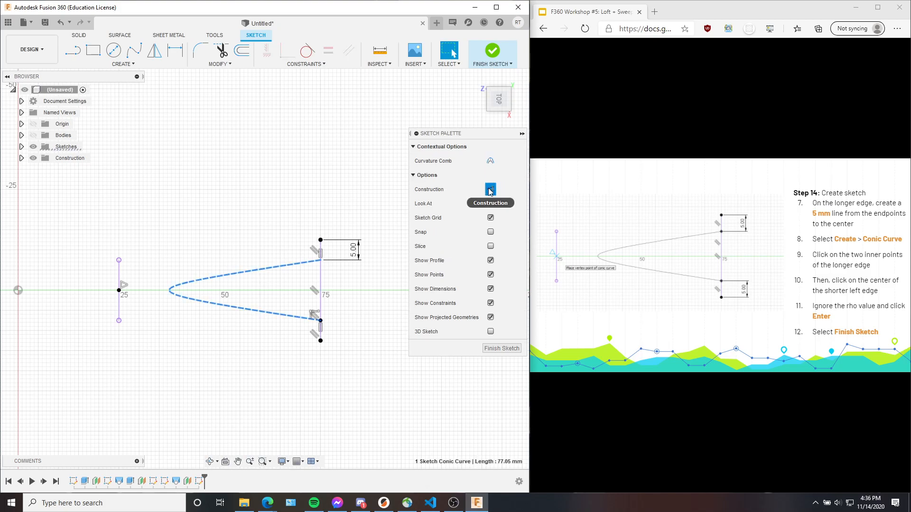
key("ctrl+z")
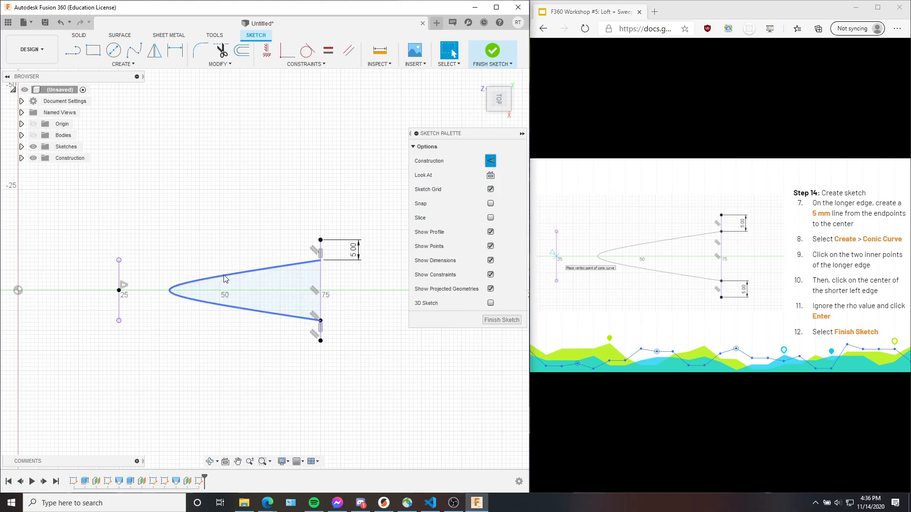
left_click(493, 51)
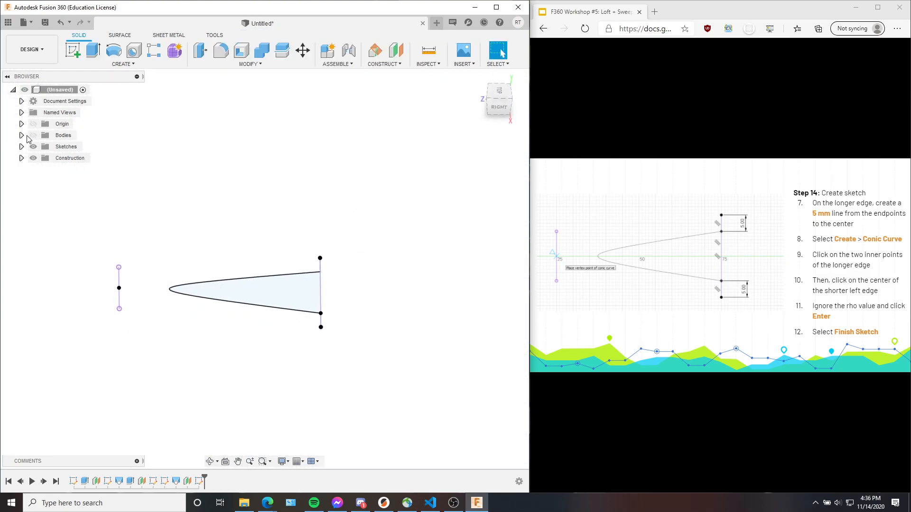
Show the hidden bodies and cut the claw's V-shaped notch by extruding the conic profile with its extent set to All
left_click(32, 135)
left_click(822, 279)
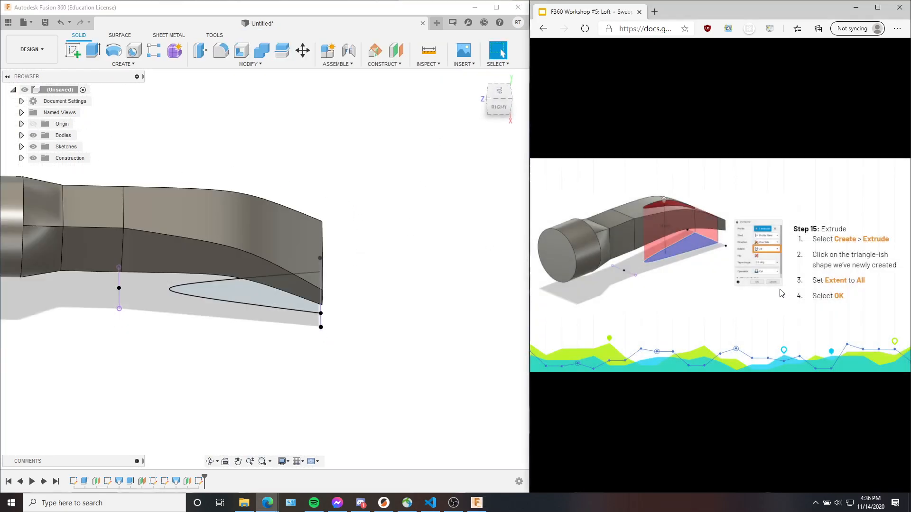
middle_click_drag(310, 313, 286, 300, "shift")
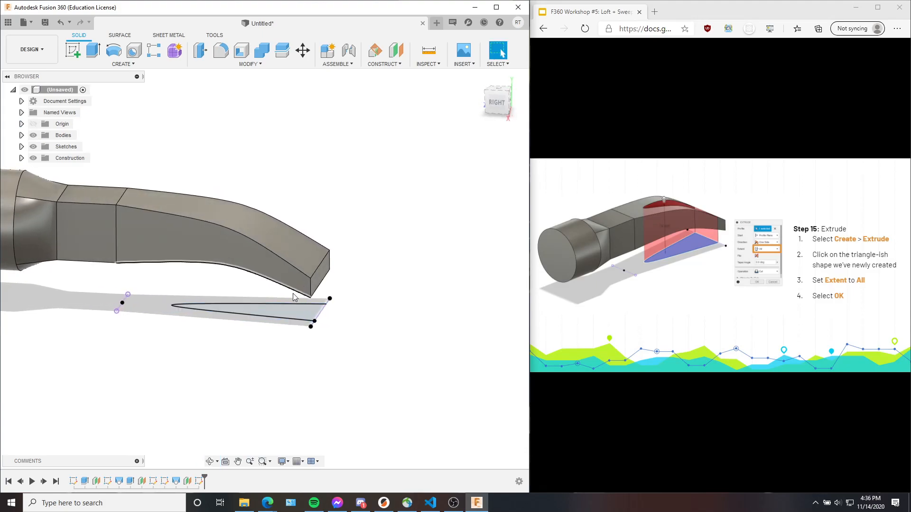
left_click(93, 56)
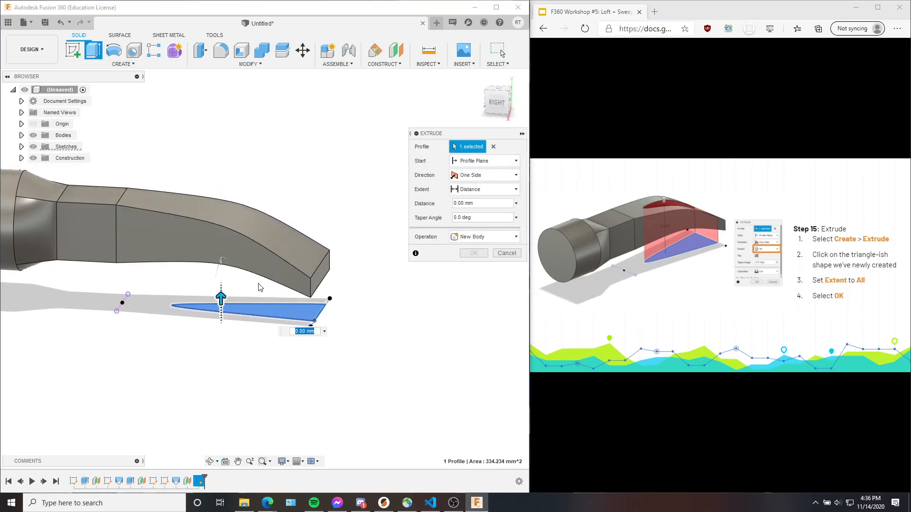
left_click_drag(220, 298, 222, 244)
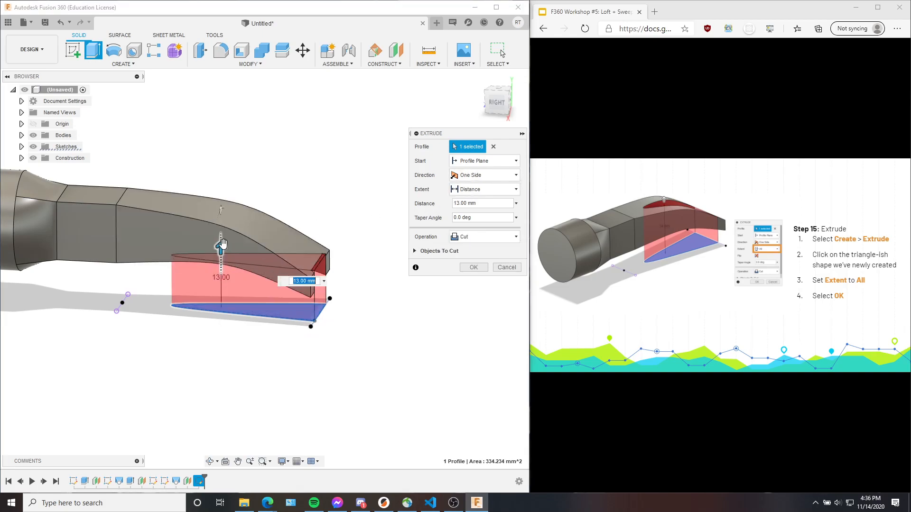
left_click(473, 190)
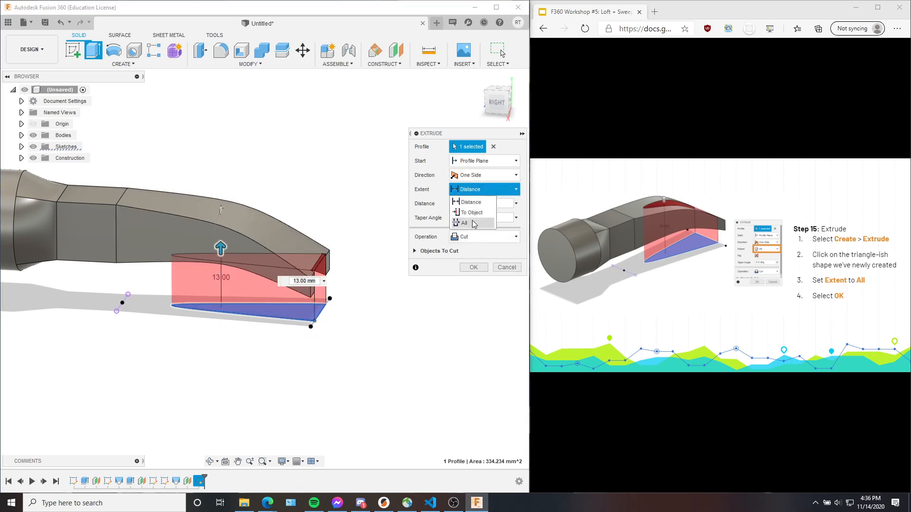
left_click(474, 224)
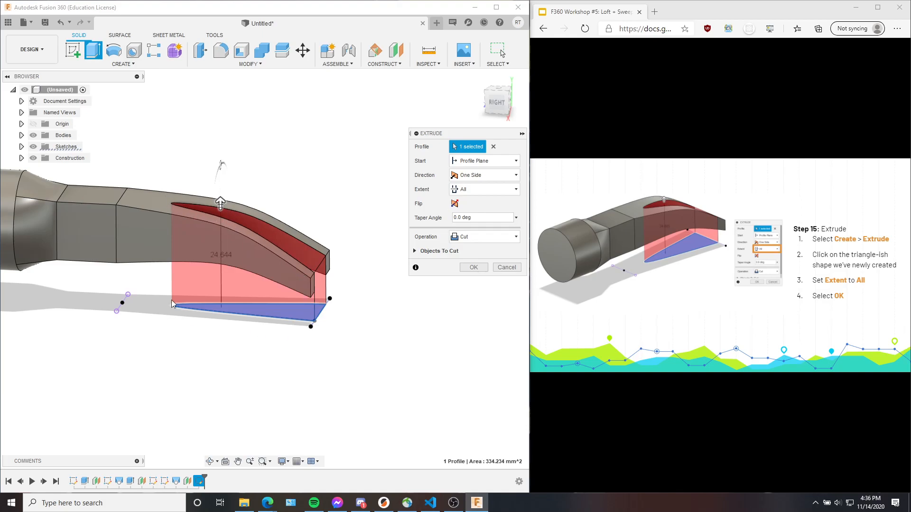
left_click(474, 268)
middle_click_drag(282, 331, 441, 329, "shift")
Construct an offset plane 5 mm below the bottom square face of the hammer's neck
left_click(805, 284)
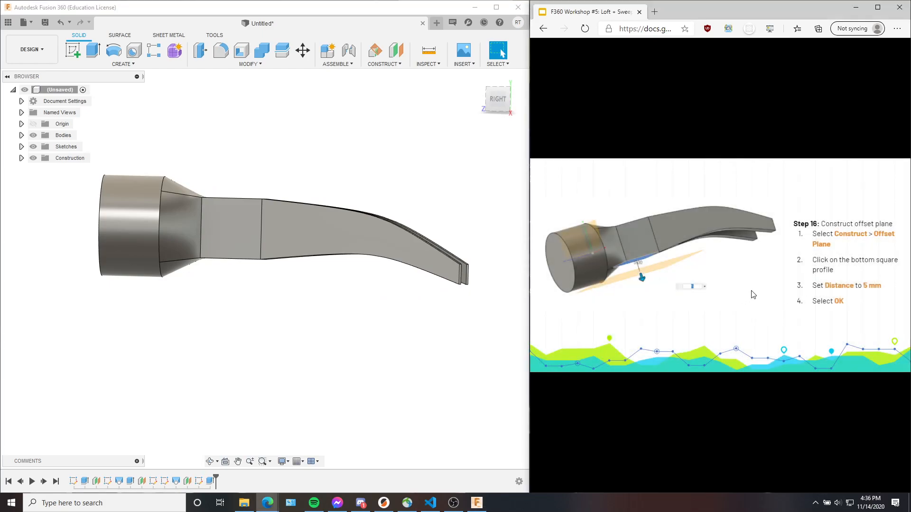
middle_click_drag(355, 327, 374, 317, "shift")
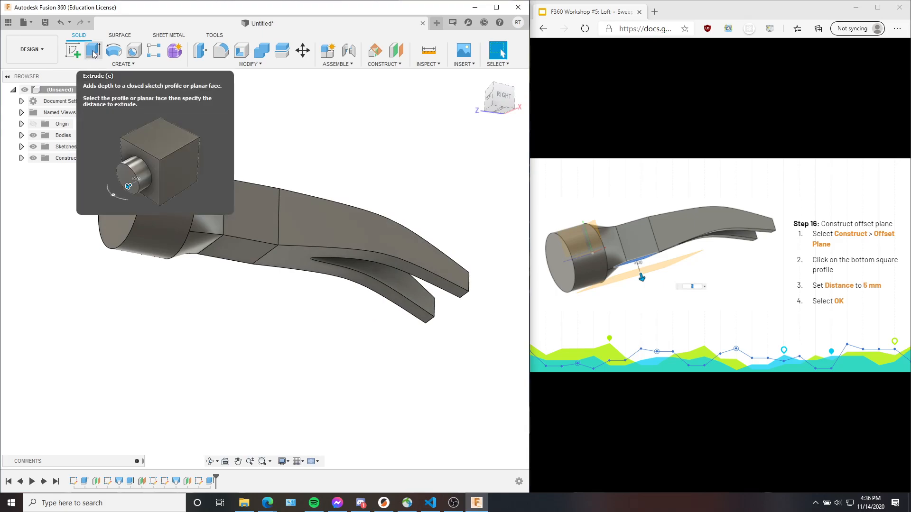
left_click(75, 52)
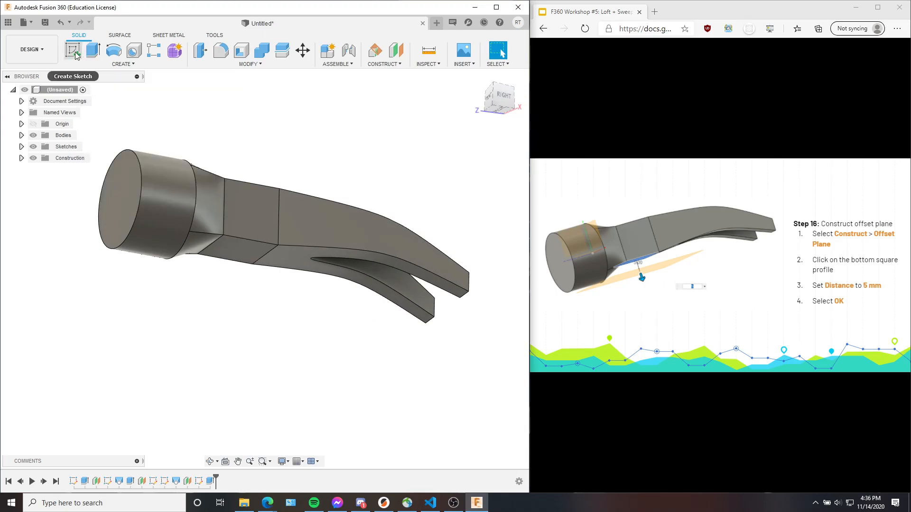
key("Escape")
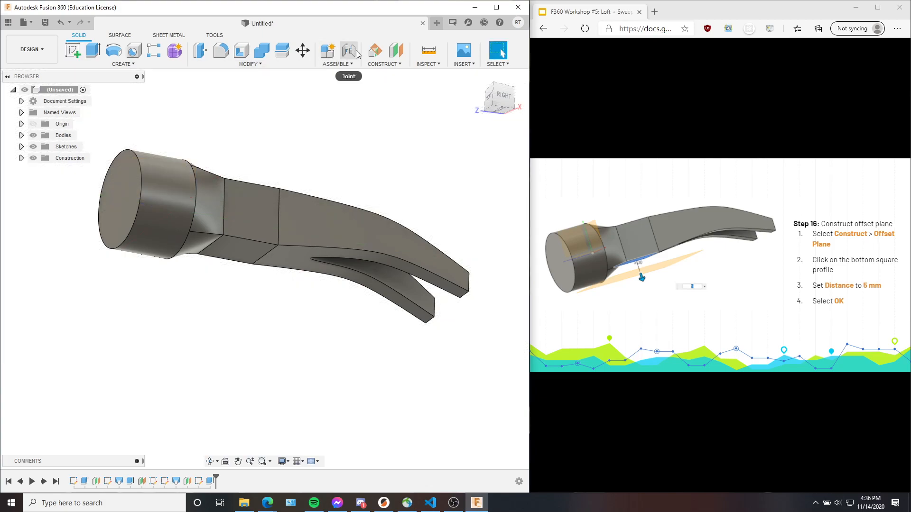
left_click(397, 49)
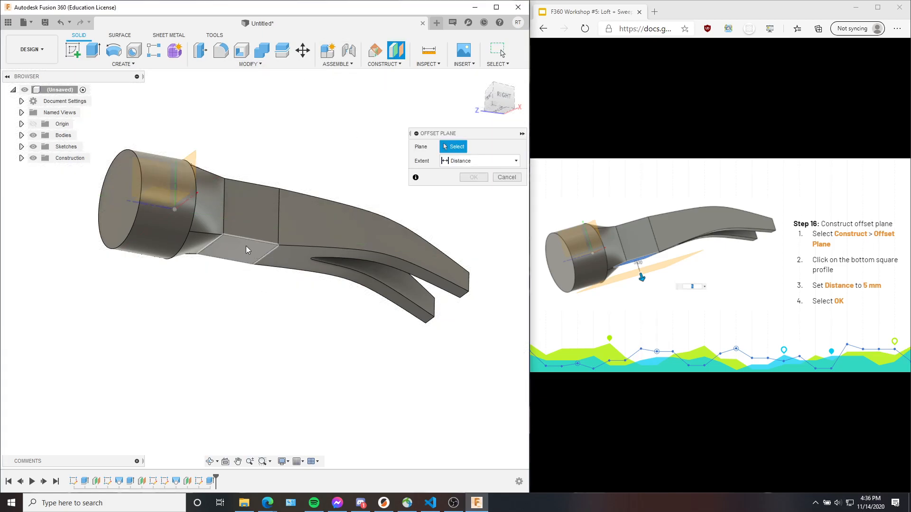
left_click(247, 250)
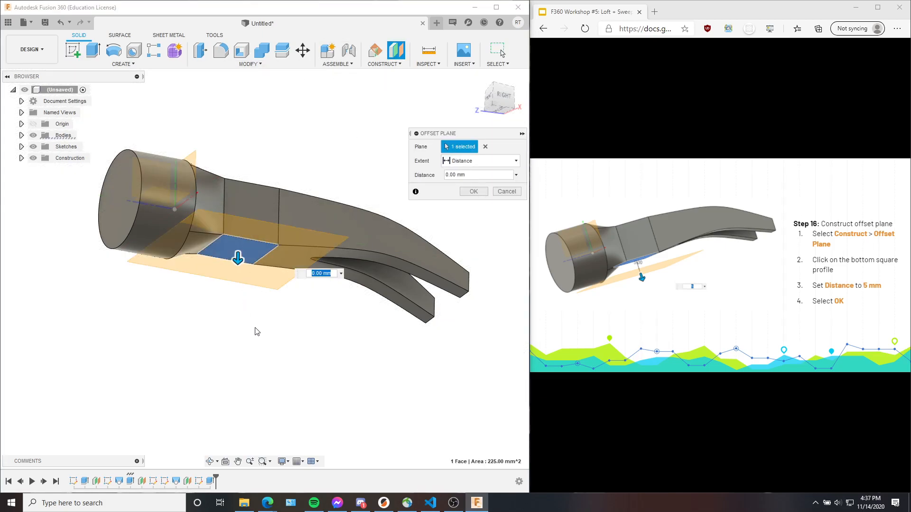
key("Return")
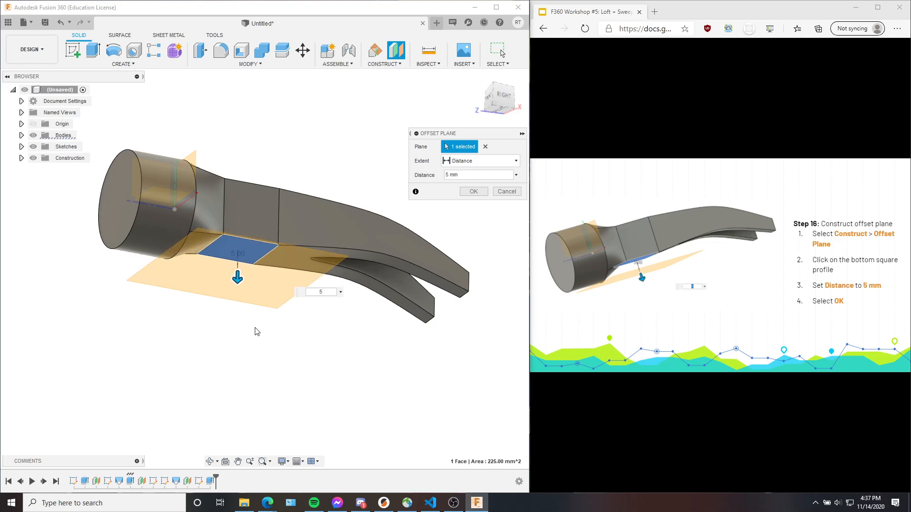
key("Return")
mouse_move(277, 305)
middle_mouse_down("shift")
mouse_move(311, 295)
mouse_move(271, 308)
mouse_move(307, 295)
mouse_move(233, 282)
middle_mouse_up("shift")
Sketch a 15 mm center diameter circle at the origin of the new offset plane and finish the sketch
left_click(810, 278)
left_click(76, 50)
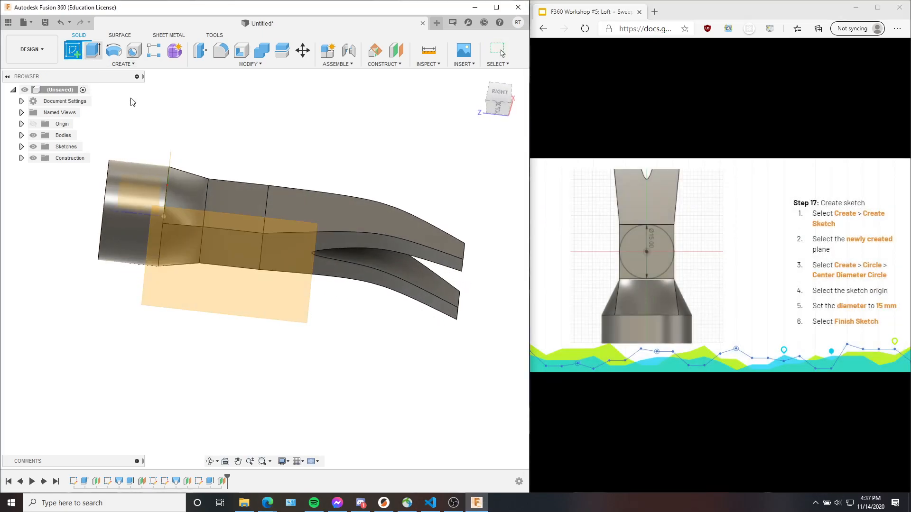
left_click(261, 290)
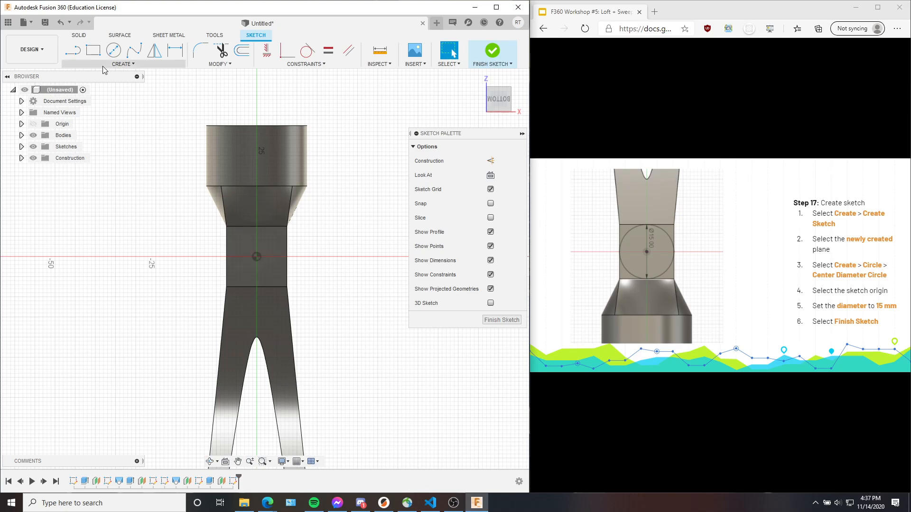
left_click(115, 52)
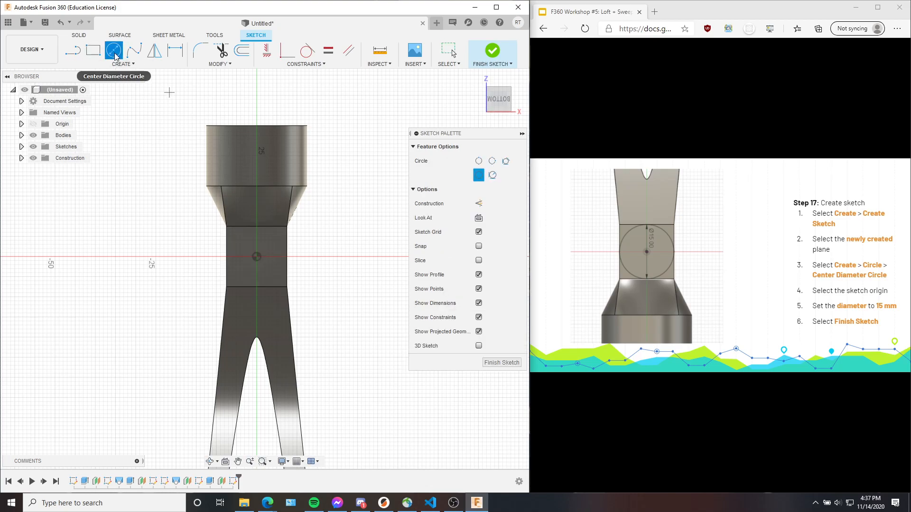
left_click(258, 255)
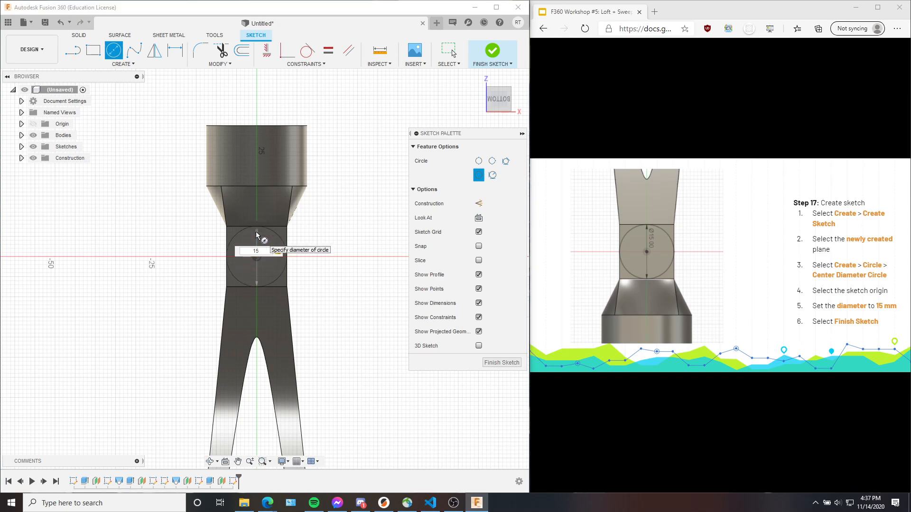
key("Return")
left_click(486, 53)
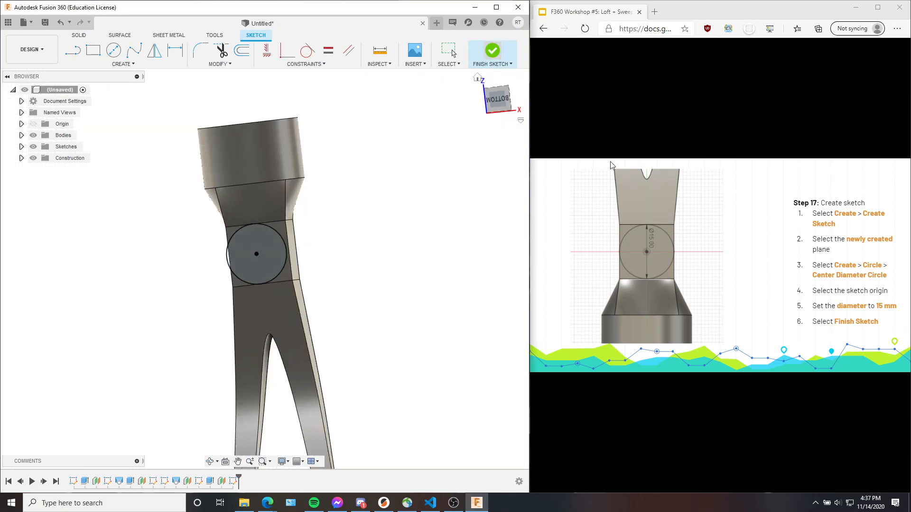
Loft from the bottom square face of the neck to the 15 mm circle, joining it to the hammer body
left_click(583, 143)
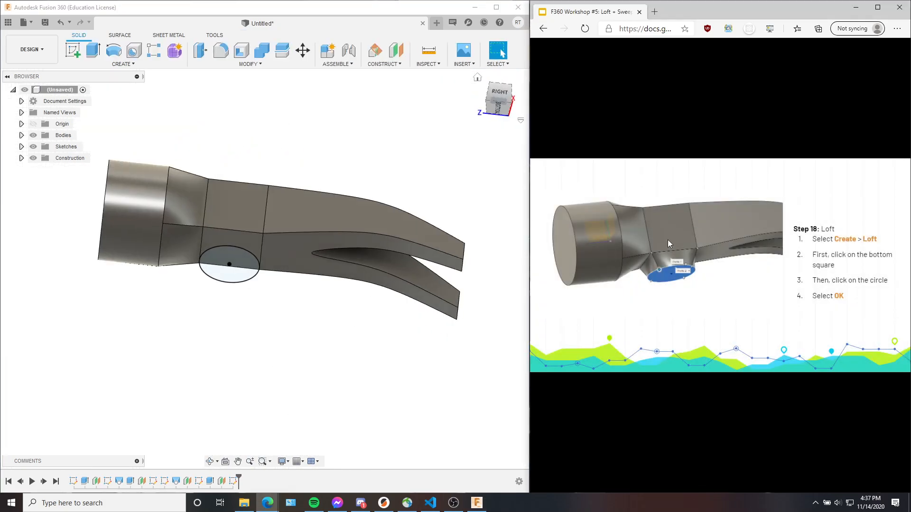
left_click(251, 306)
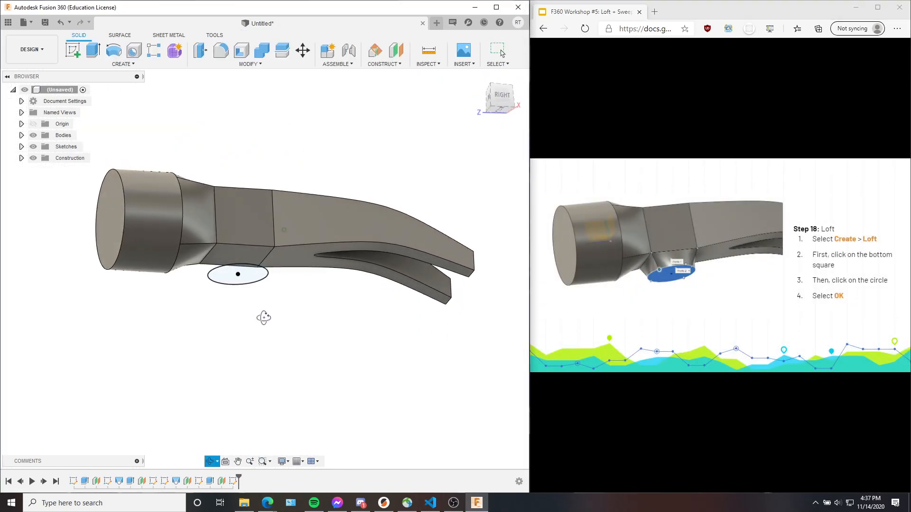
left_click(123, 64)
left_click(93, 148)
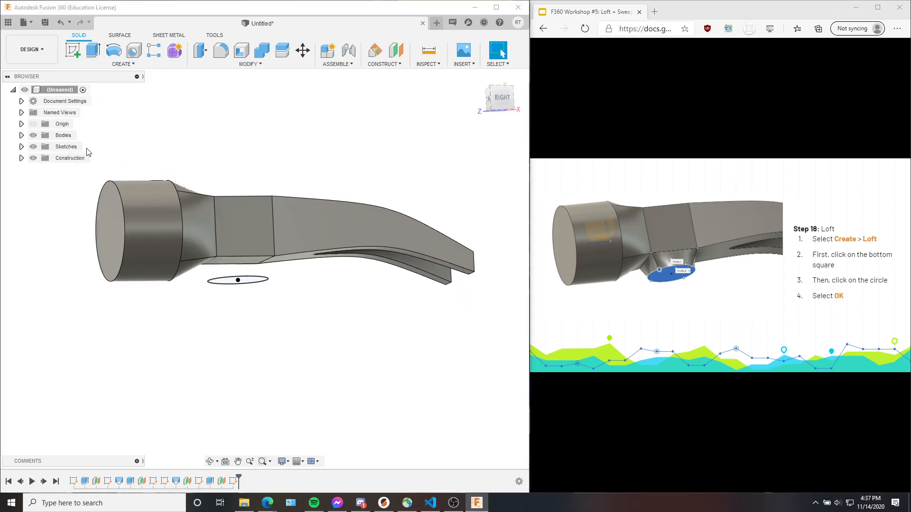
left_click(236, 263)
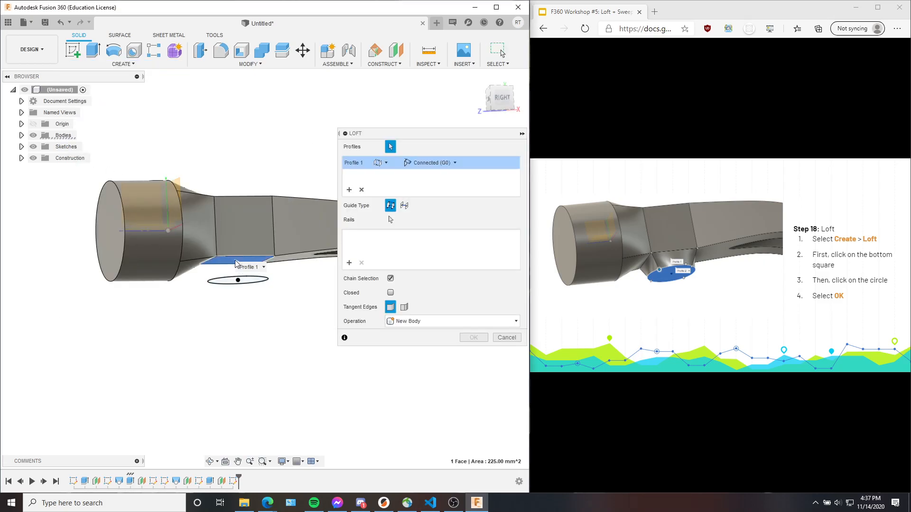
left_click(252, 281)
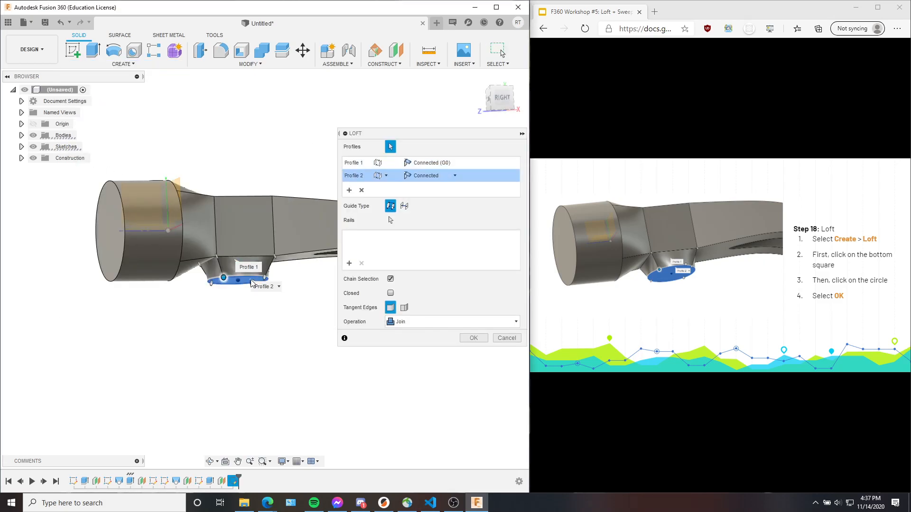
left_click(473, 338)
Extrude the circular face at the end of the loft by 80 mm to form the handle
left_click(736, 290)
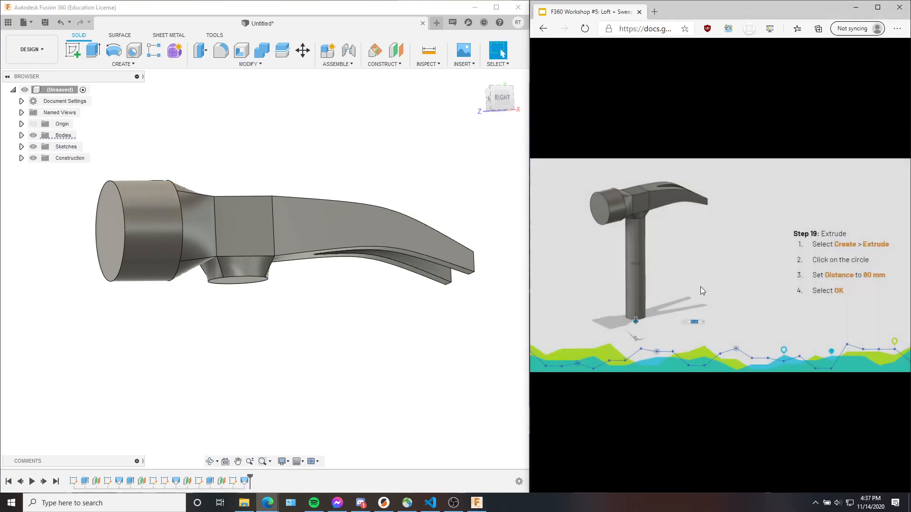
middle_click_drag(423, 301, 405, 310, "shift")
middle_click_drag(280, 302, 291, 248)
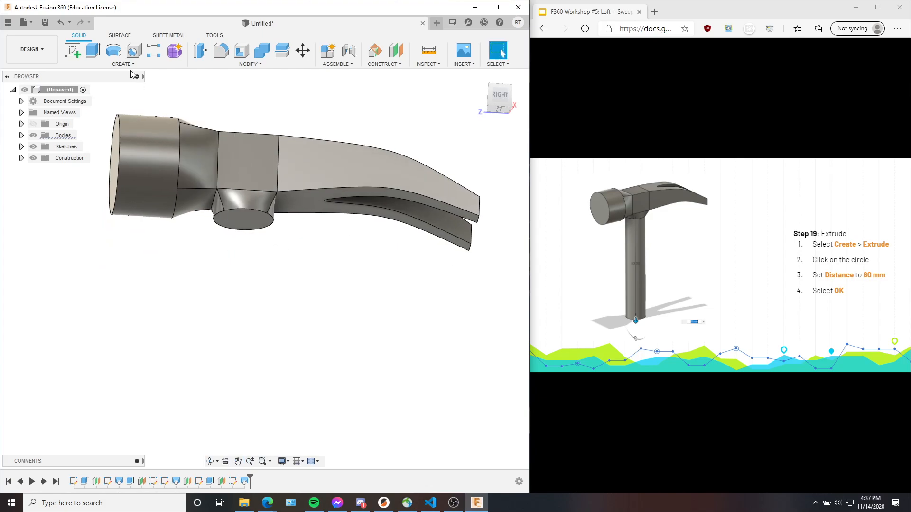
left_click(250, 223)
left_click(309, 327)
left_click(93, 50)
left_click(243, 223)
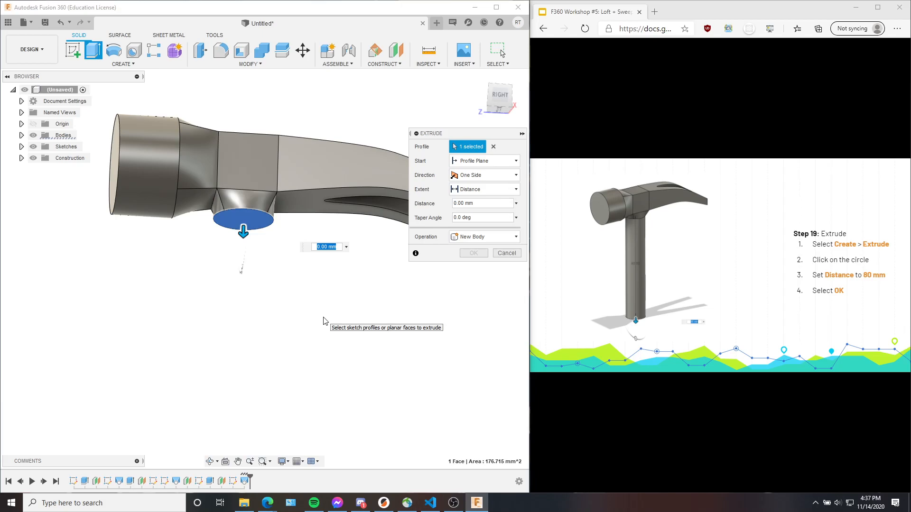
type("80")
key("Return")
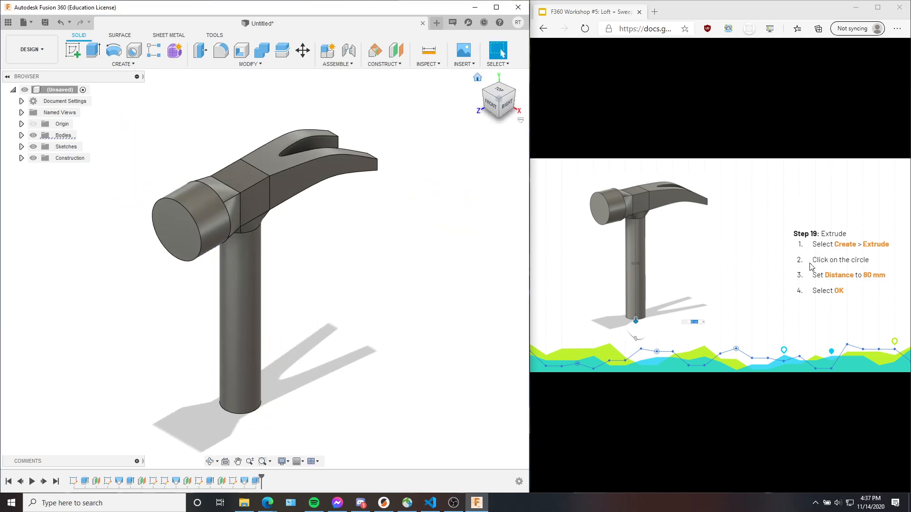
Start a new sketch on the YZ plane
left_click(824, 259)
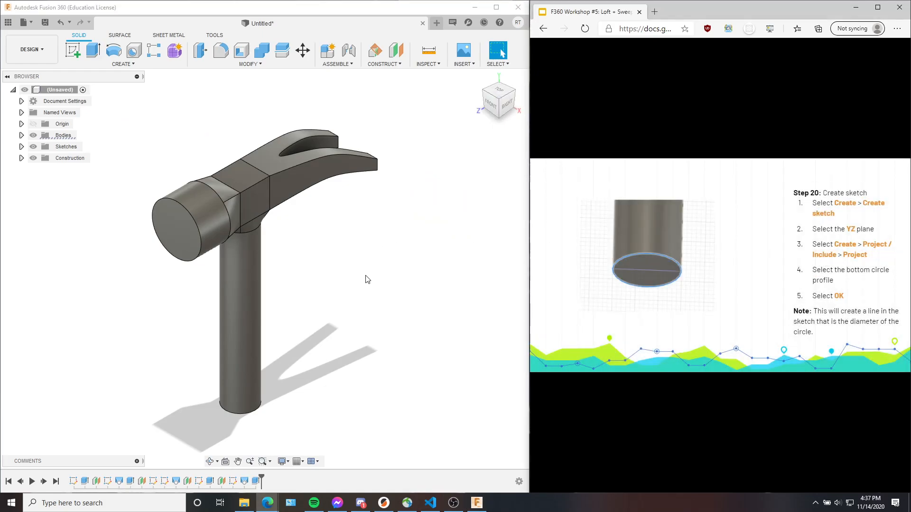
middle_click_drag(411, 326, 423, 278, "shift")
middle_click_drag(377, 352, 392, 315, "shift")
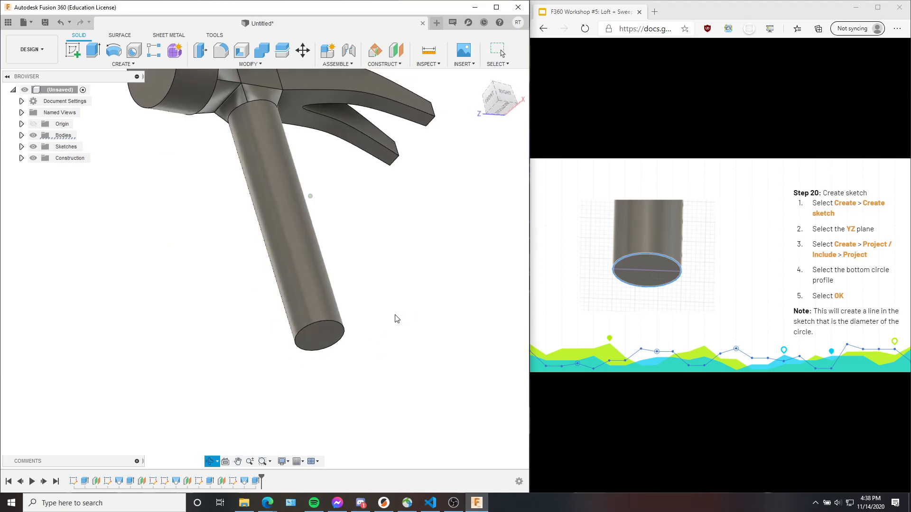
left_click(307, 335)
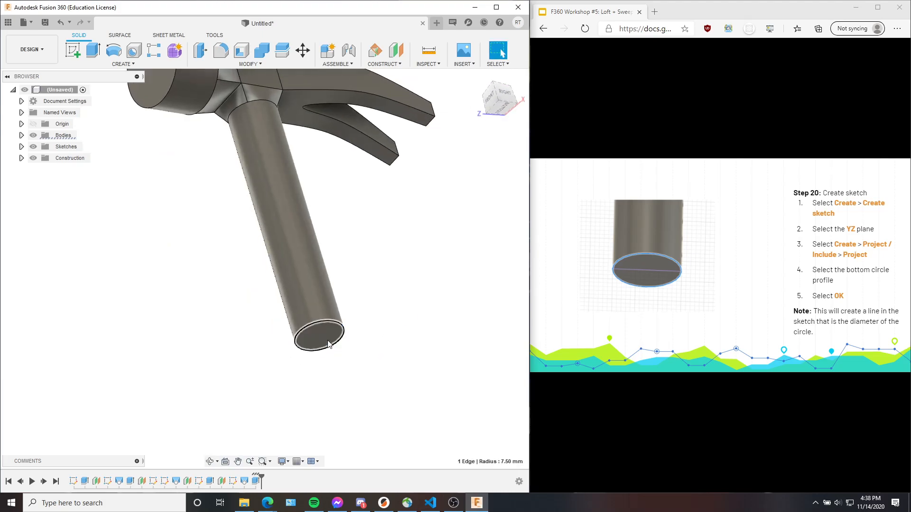
mouse_move(379, 317)
middle_mouse_down("shift")
mouse_move(370, 321)
mouse_move(360, 294)
middle_mouse_up("shift")
scroll(341, 246, "down", 5)
left_click(69, 55)
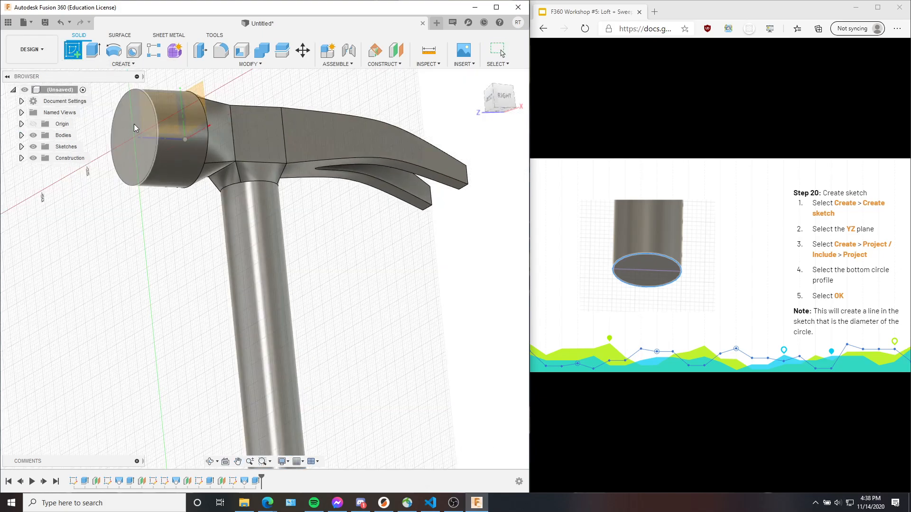
left_click(160, 117)
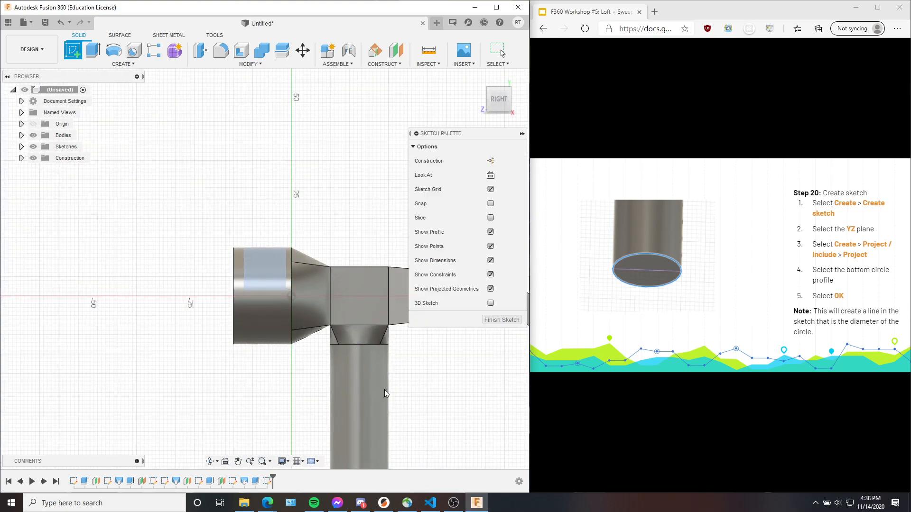
Project the circular edge at the handle's bottom end into the sketch as a diameter line
middle_click_drag(303, 140, 253, 30)
middle_click_drag(325, 359, 326, 319, "shift")
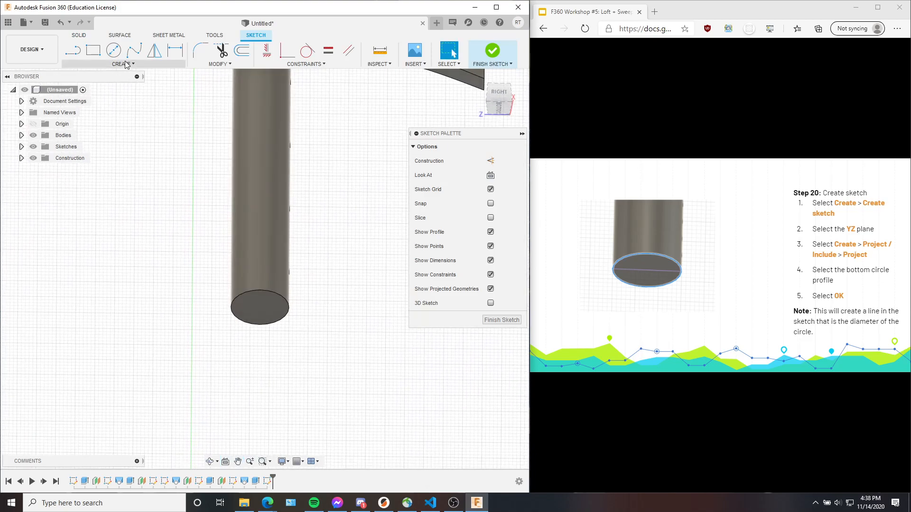
left_click(127, 64)
mouse_move(114, 232)
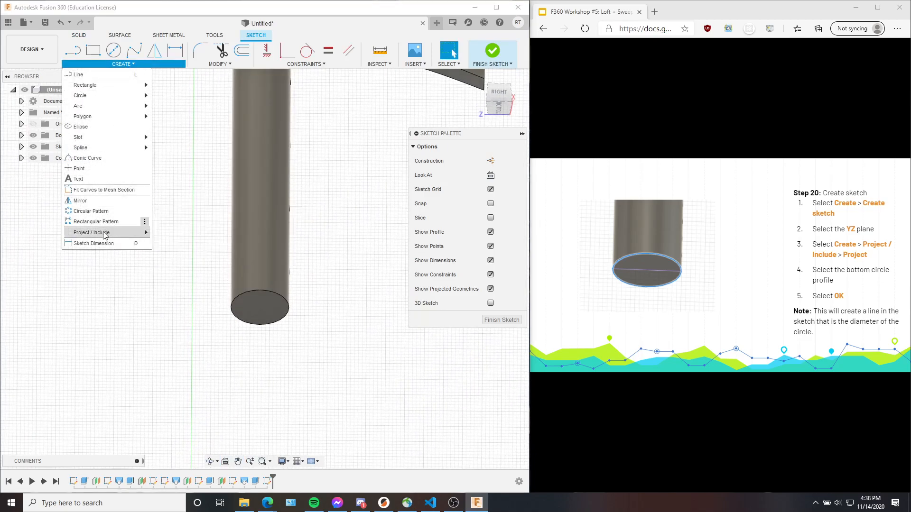
left_click(175, 233)
left_click(271, 296)
key("Return")
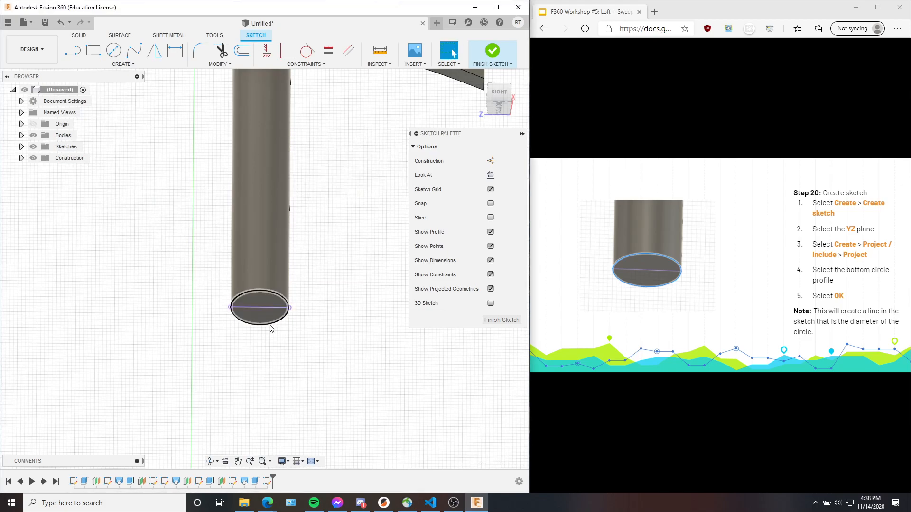
Sketch a 100 mm vertical line straight down from the right endpoint of the projected diameter line at the handle's bottom
left_click(254, 308)
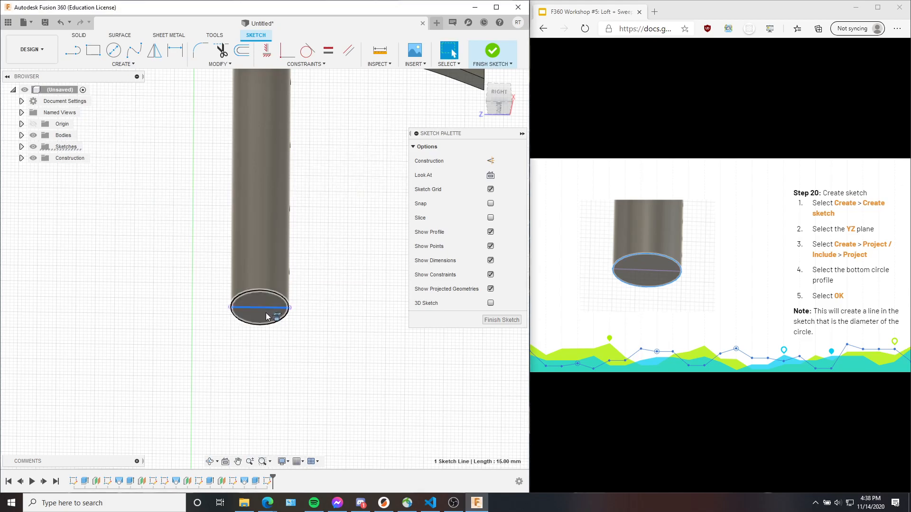
left_click(499, 94)
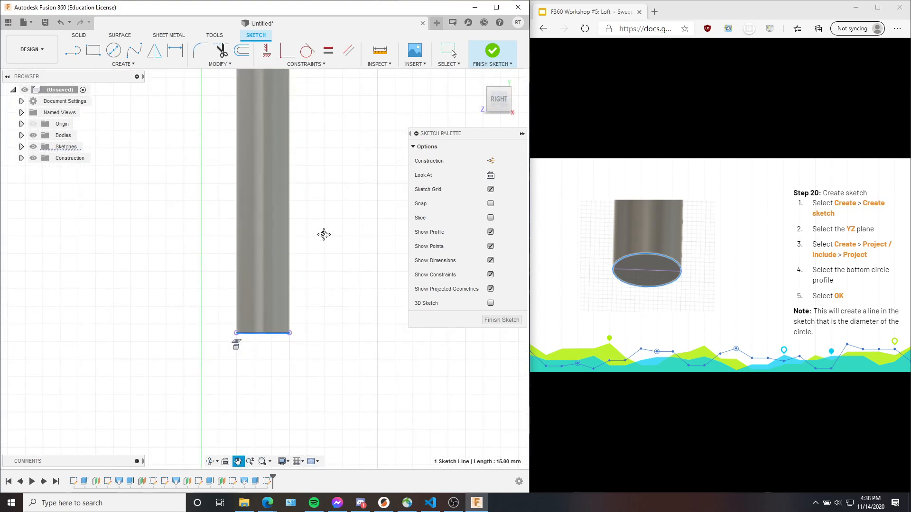
left_click(830, 304)
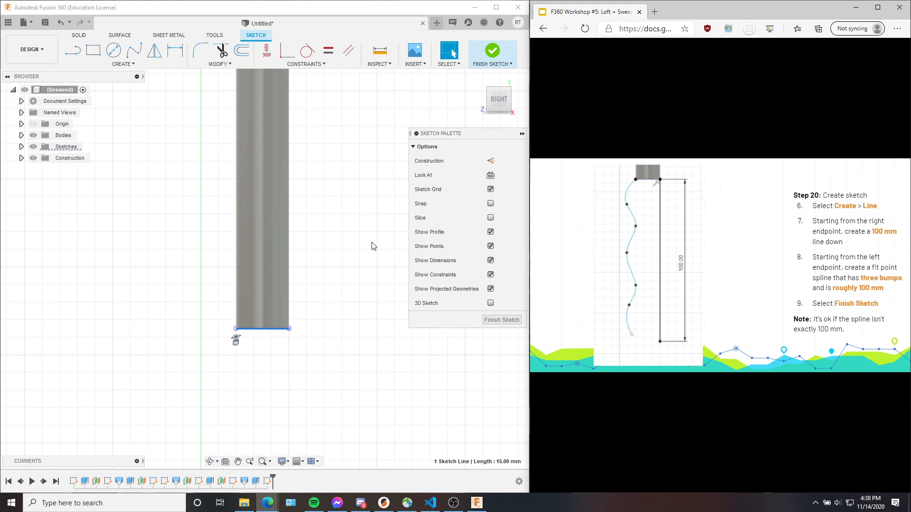
left_click(354, 296)
scroll(353, 295, "up", 3)
middle_click_drag(354, 293, 371, 212)
scroll(319, 258, "down", 2)
scroll(332, 286, "down", 3)
middle_click_drag(332, 285, 321, 258)
scroll(367, 228, "down", 1)
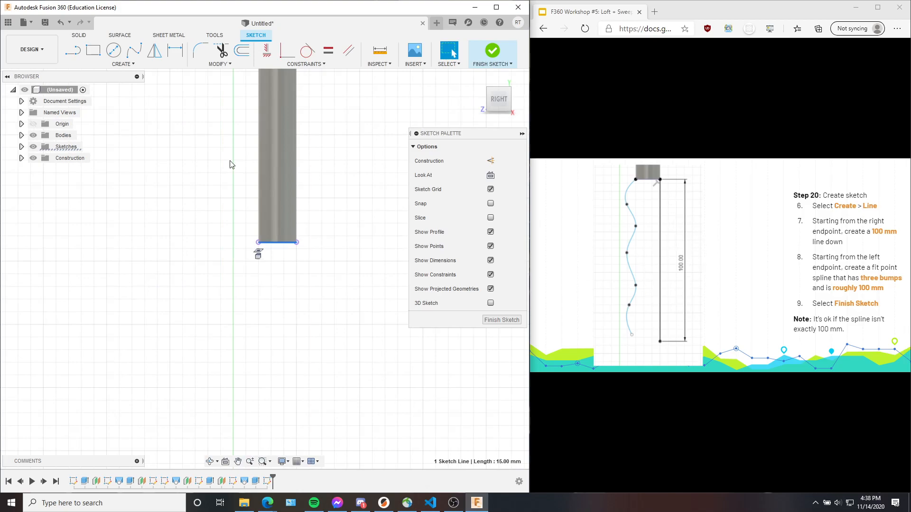
left_click(77, 57)
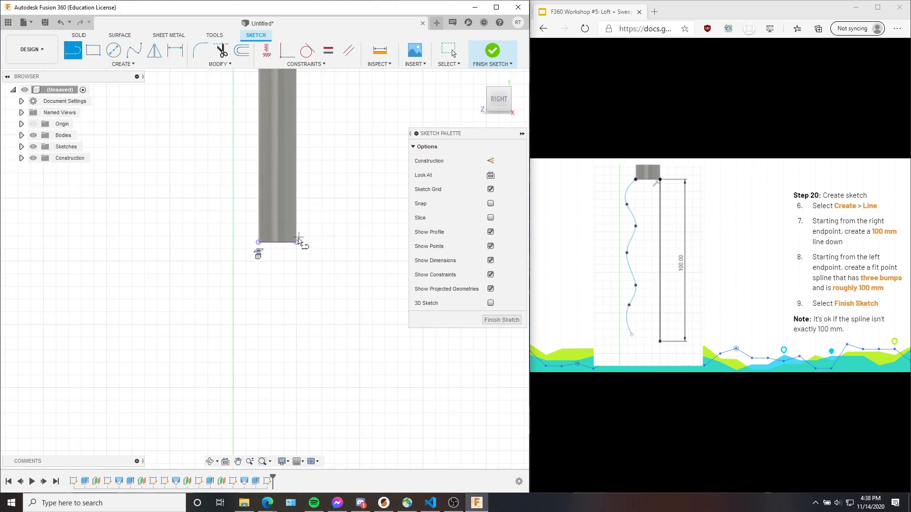
left_click(296, 243)
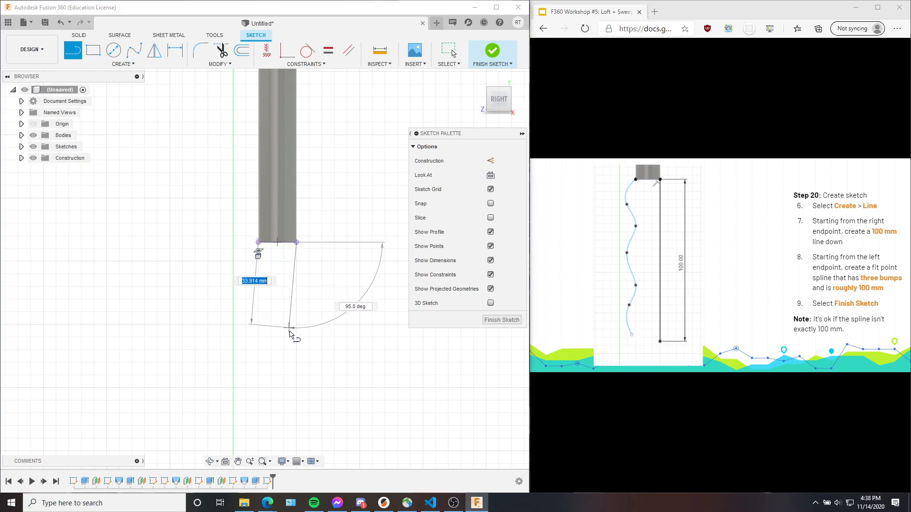
type("100")
key("Return")
key("Escape")
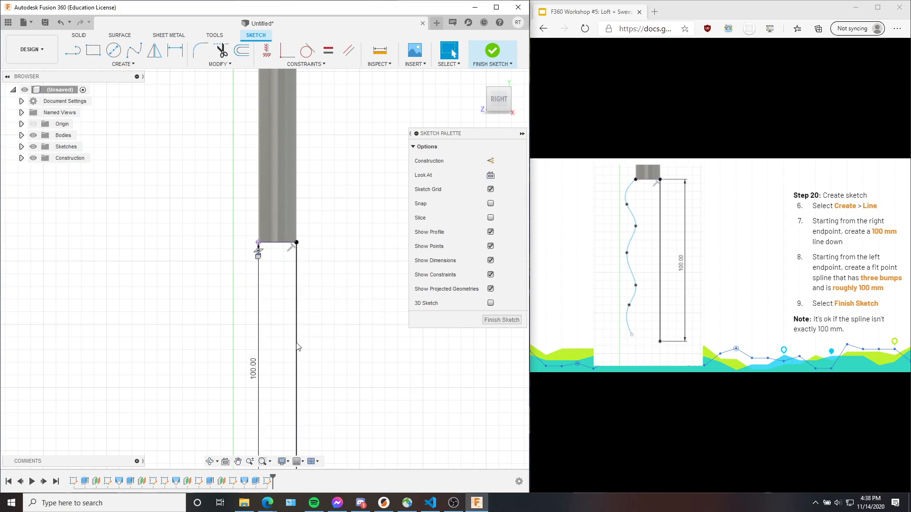
Sketch a seven-point fit point spline with three bumps from the projected line's left endpoint, about 100 mm downward
middle_click_drag(283, 373, 295, 287)
scroll(298, 310, "down", 2)
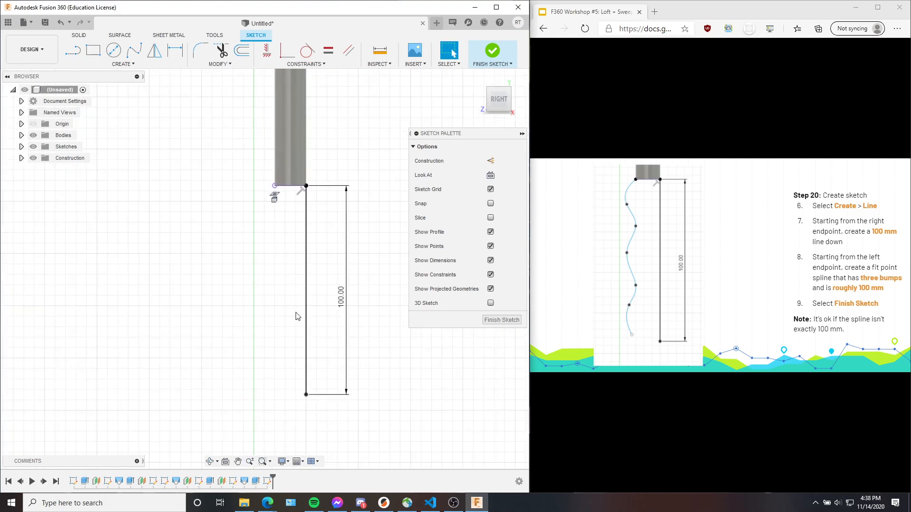
scroll(298, 308, "up", 2)
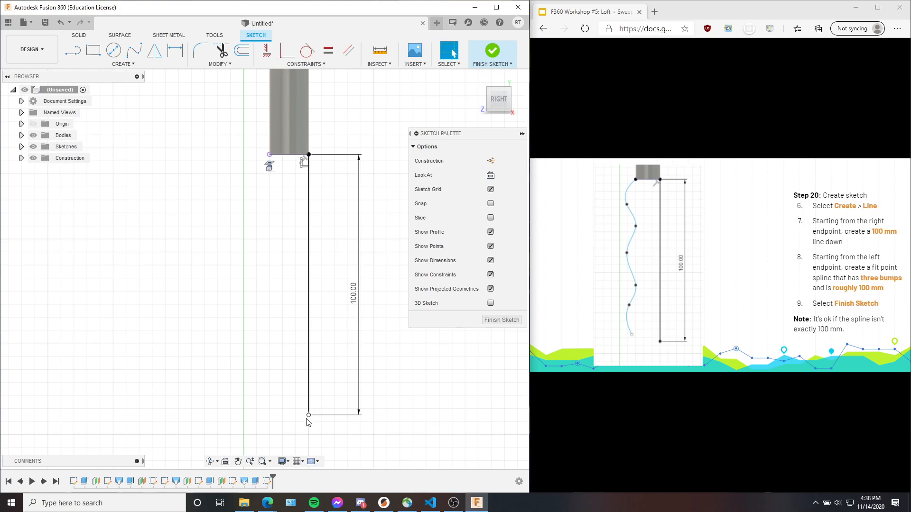
left_click(134, 49)
left_click(269, 155)
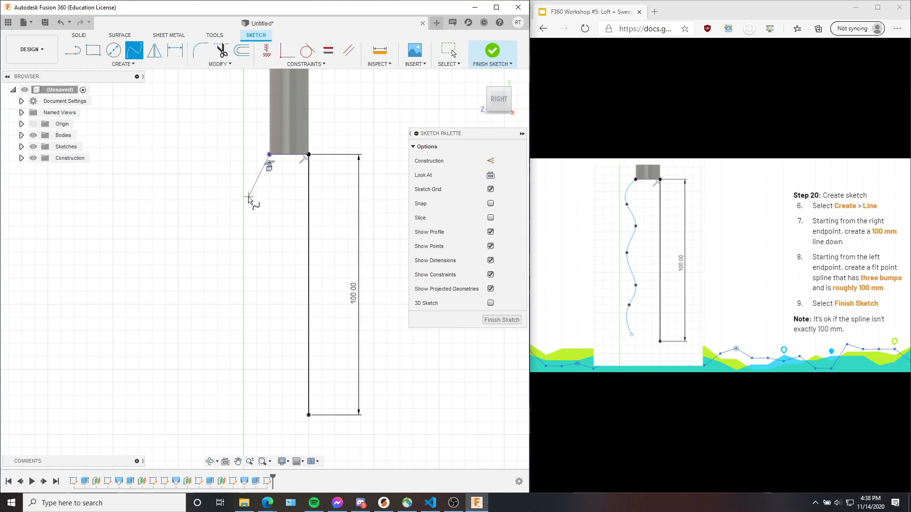
left_click(245, 196)
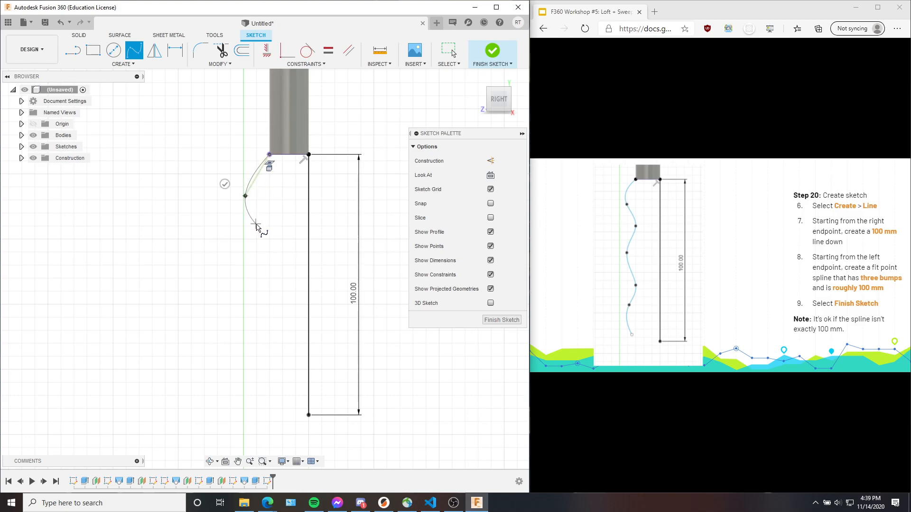
left_click(248, 276)
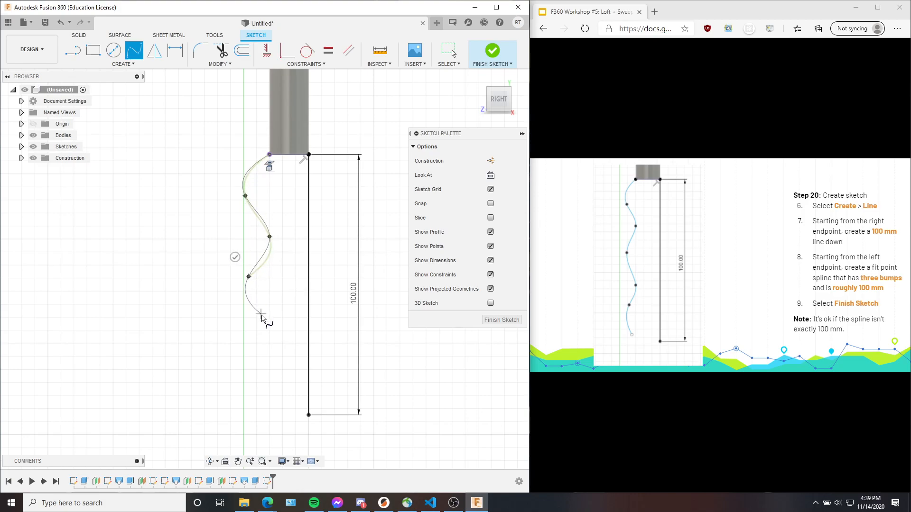
left_click(269, 330)
left_click(249, 374)
left_click(269, 423)
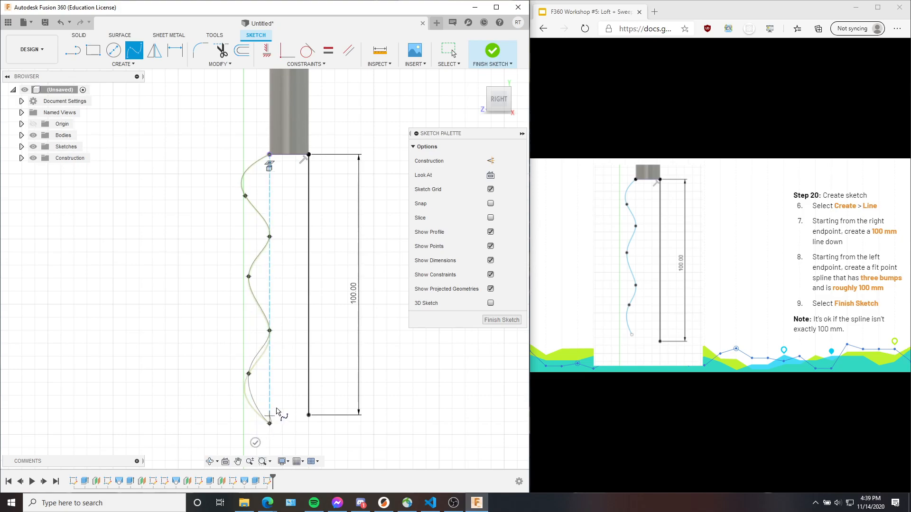
left_click(256, 443)
key("Escape")
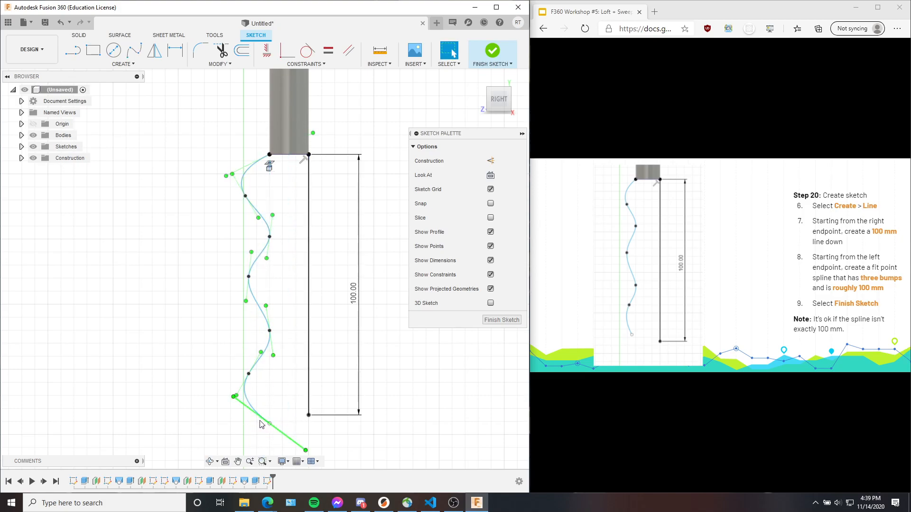
Reposition the spline's second, fifth and sixth fit points to even out the bumps, and finish the sketch
left_click_drag(270, 330, 267, 314)
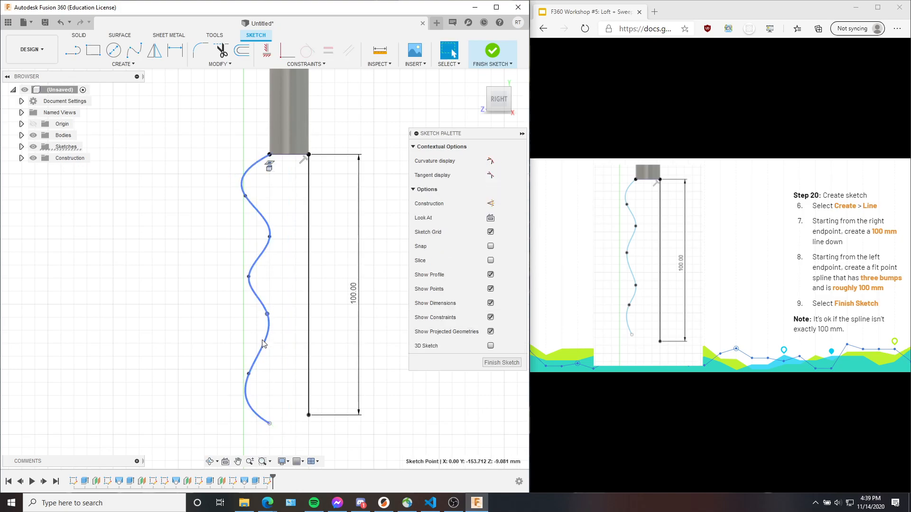
left_click_drag(249, 373, 256, 356)
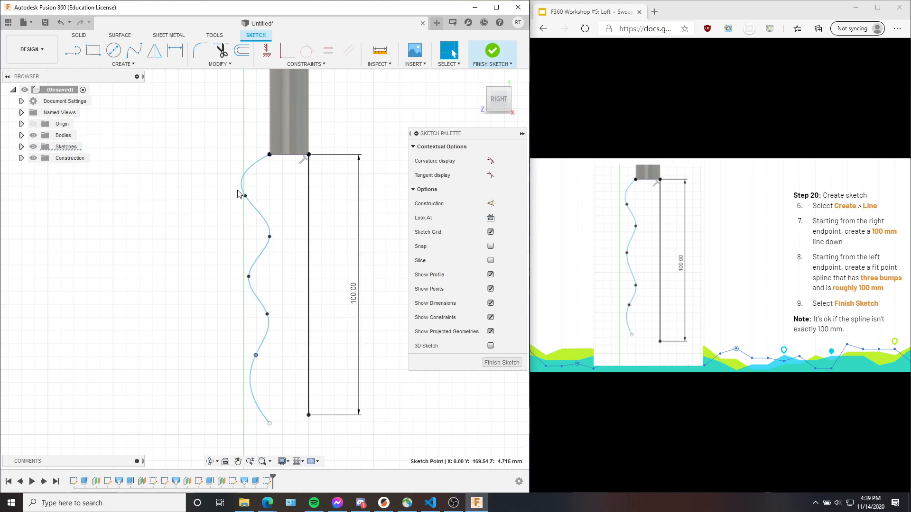
left_click_drag(245, 195, 253, 195)
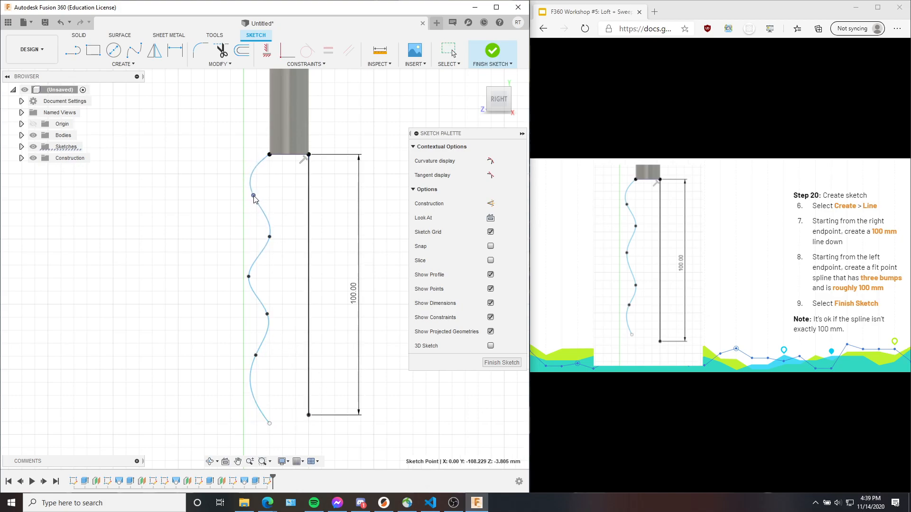
left_click(491, 53)
Start a sweep with the handle's bottom circular face as the profile and the straight 100 mm line as the path
left_click(848, 264)
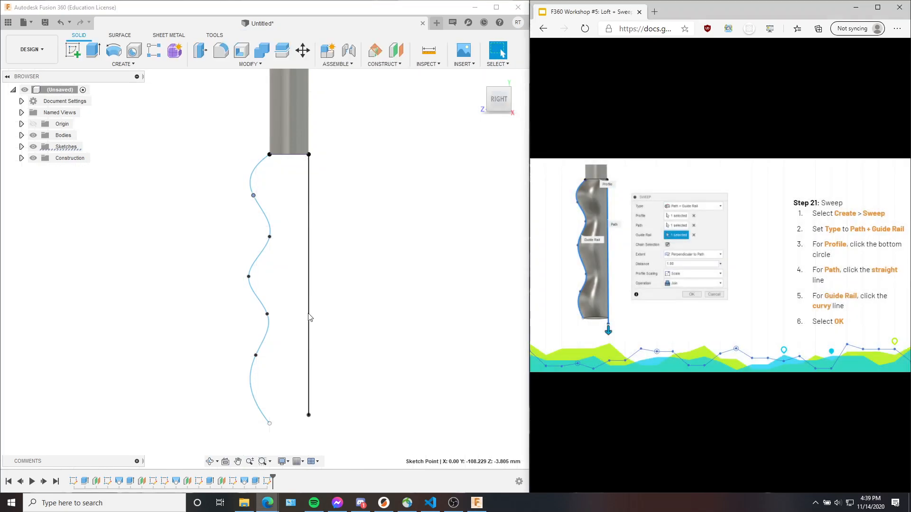
mouse_move(374, 281)
middle_mouse_down("shift")
mouse_move(400, 264)
mouse_move(380, 265)
middle_mouse_up("shift")
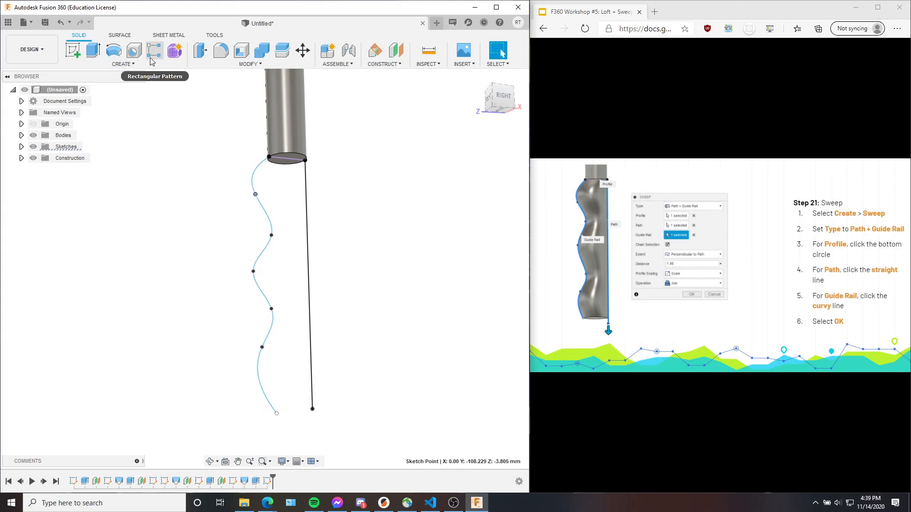
left_click(123, 64)
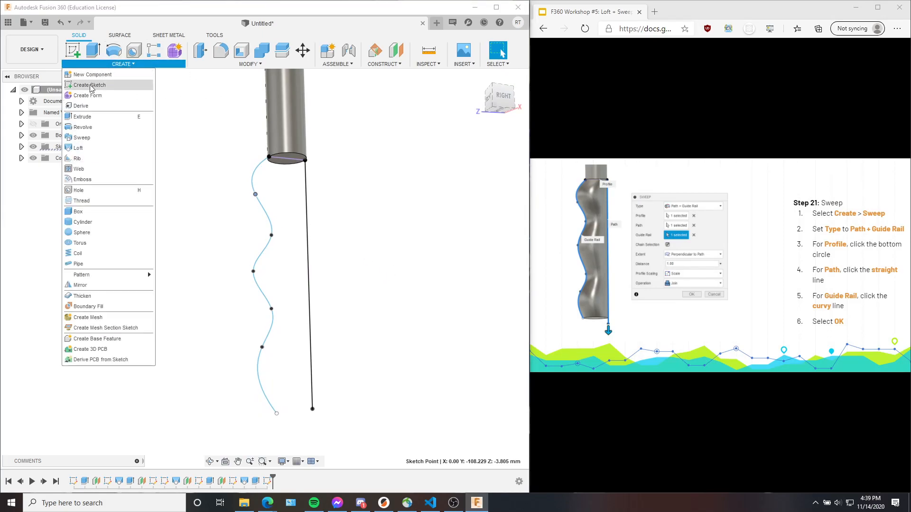
left_click(82, 138)
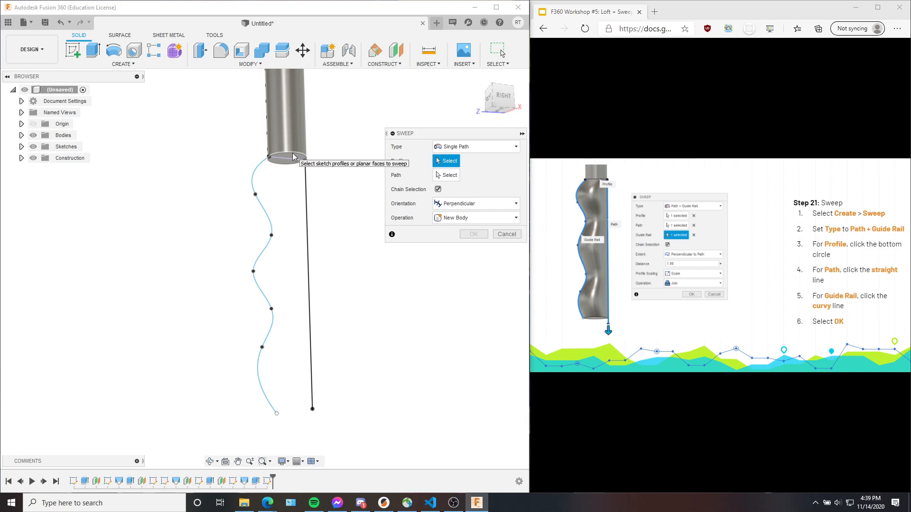
left_click(293, 157)
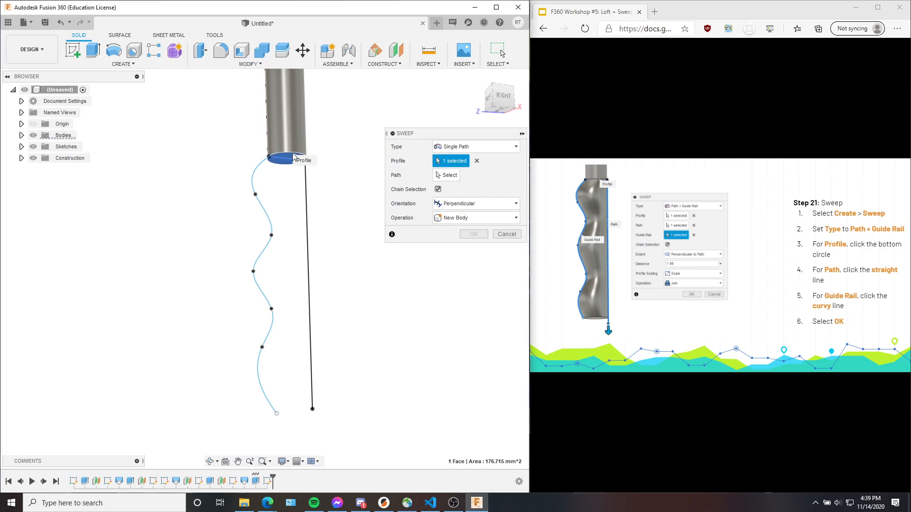
left_click(452, 177)
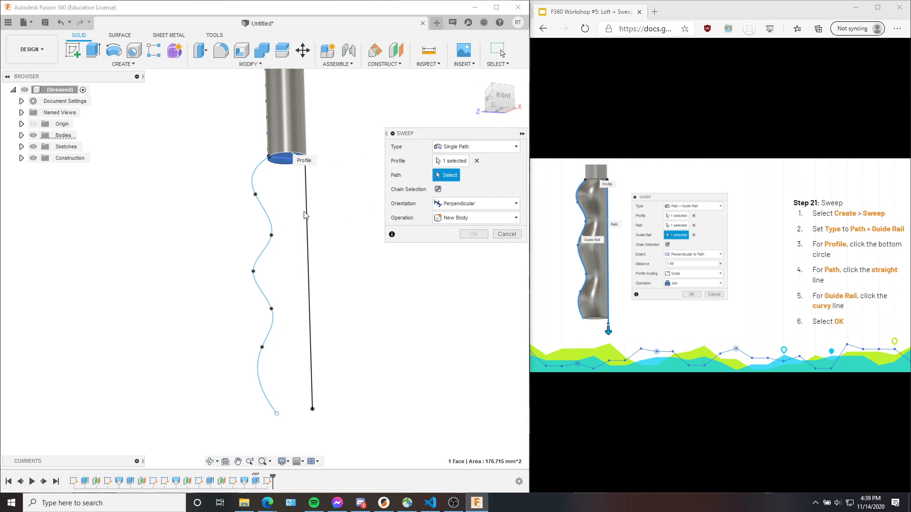
left_click(309, 227)
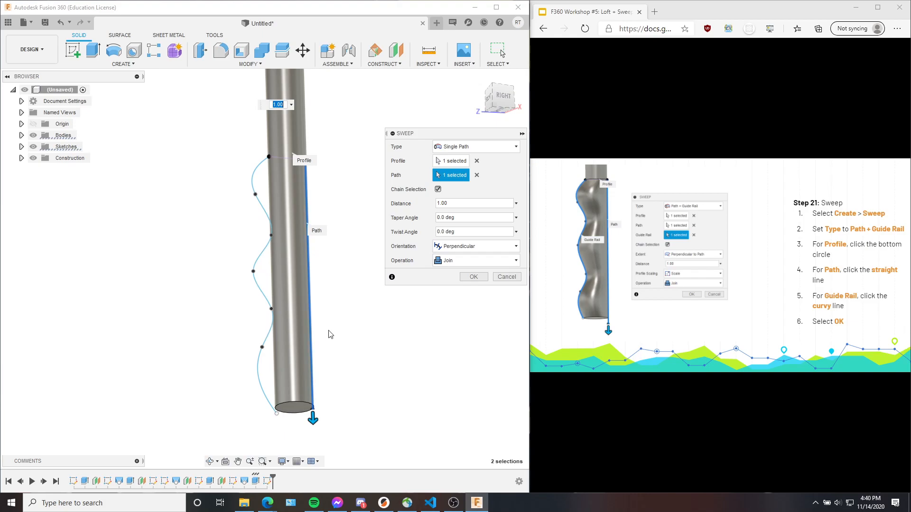
Set the sweep type to Path + Guide Rail, use the wavy spline as the guide rail, and create the grip with Join
left_click(464, 149)
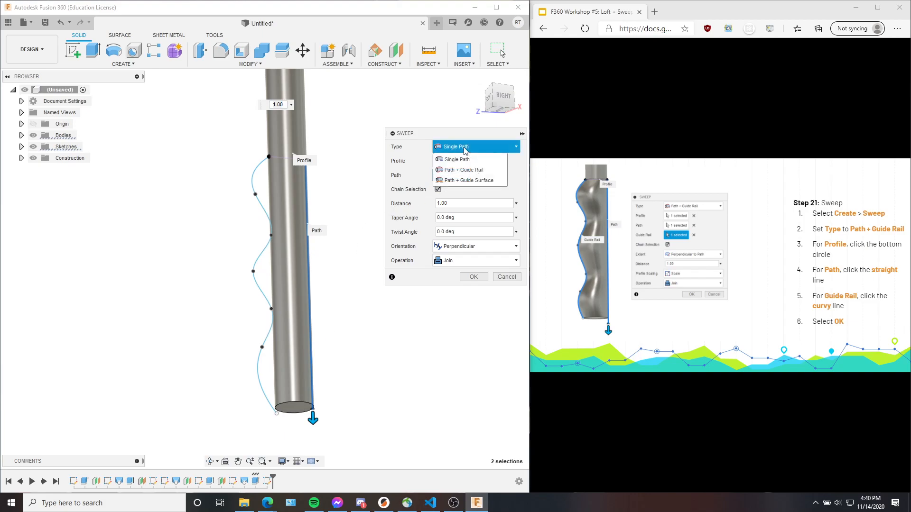
left_click(464, 170)
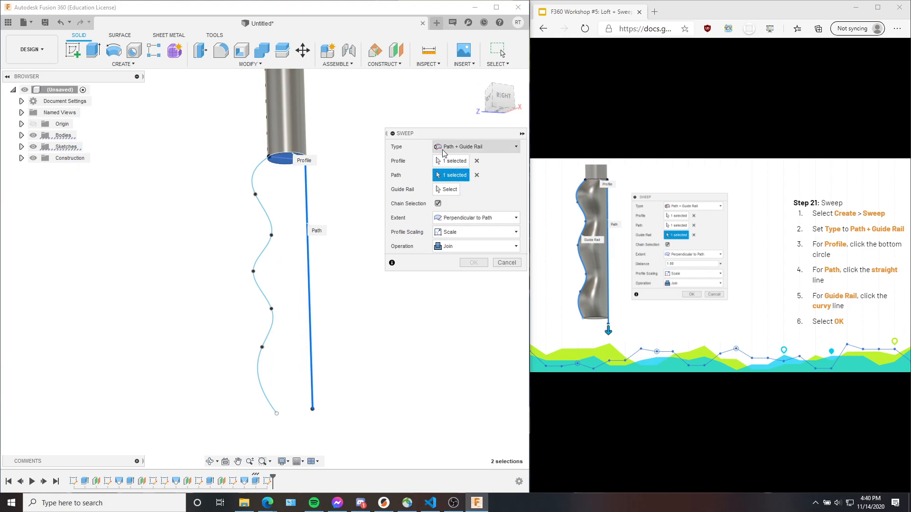
left_click(445, 193)
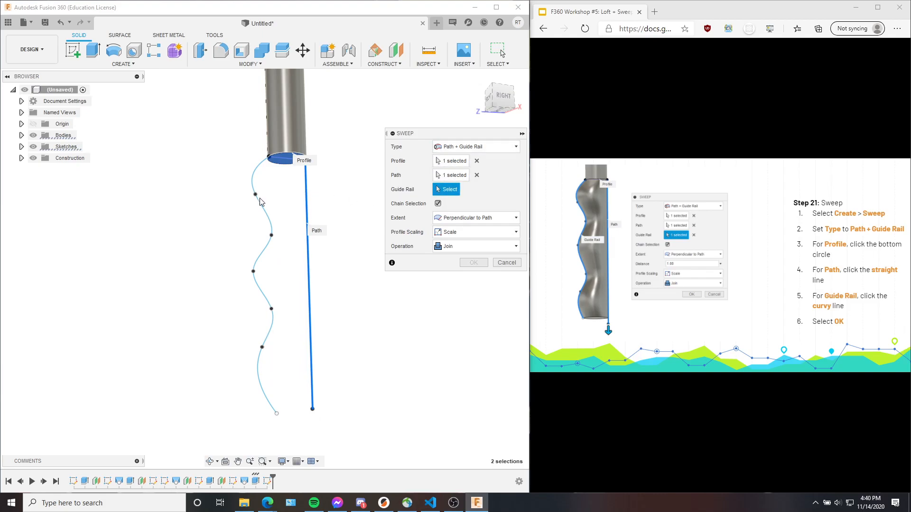
left_click(254, 176)
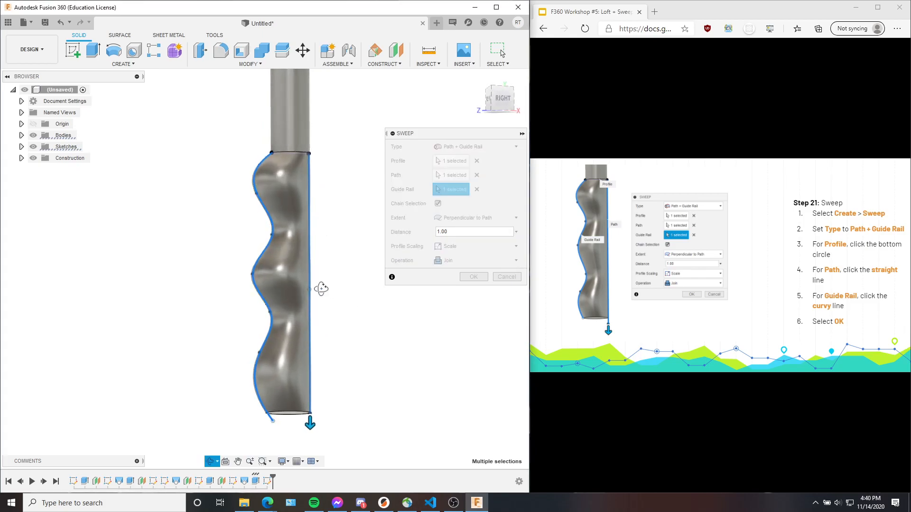
middle_click_drag(319, 286, 296, 294, "shift")
left_click(496, 98)
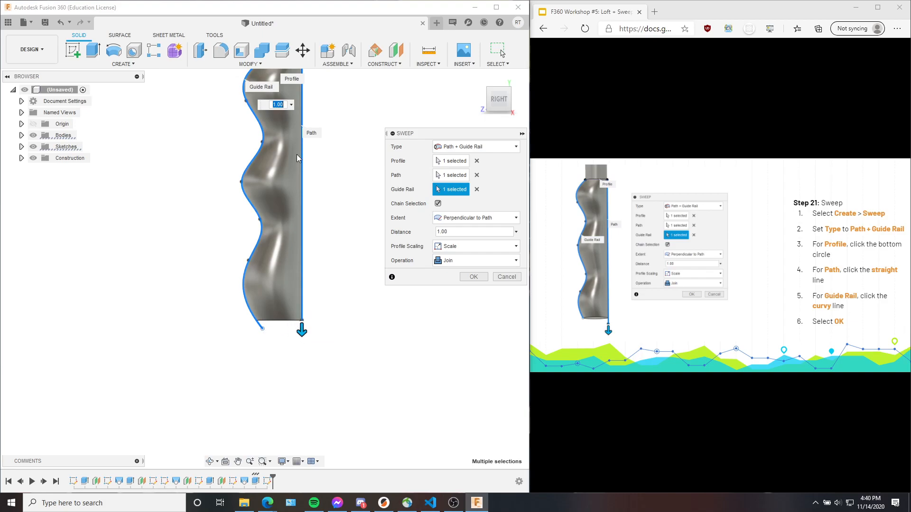
middle_click_drag(342, 237, 358, 254)
left_click(461, 278)
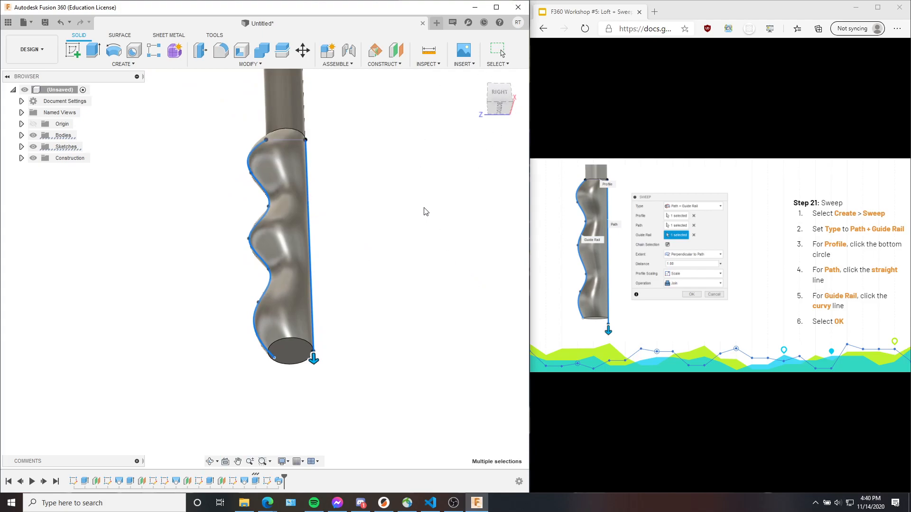
Inspect the whole hammer in the home view and advance the workshop slides to the final one
middle_click_drag(348, 269, 291, 185, "shift")
left_click(477, 79)
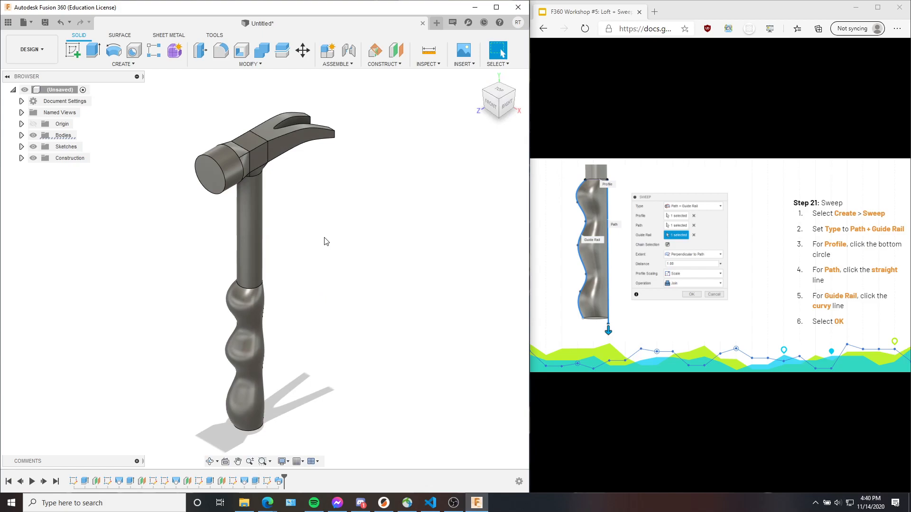
left_click(863, 300)
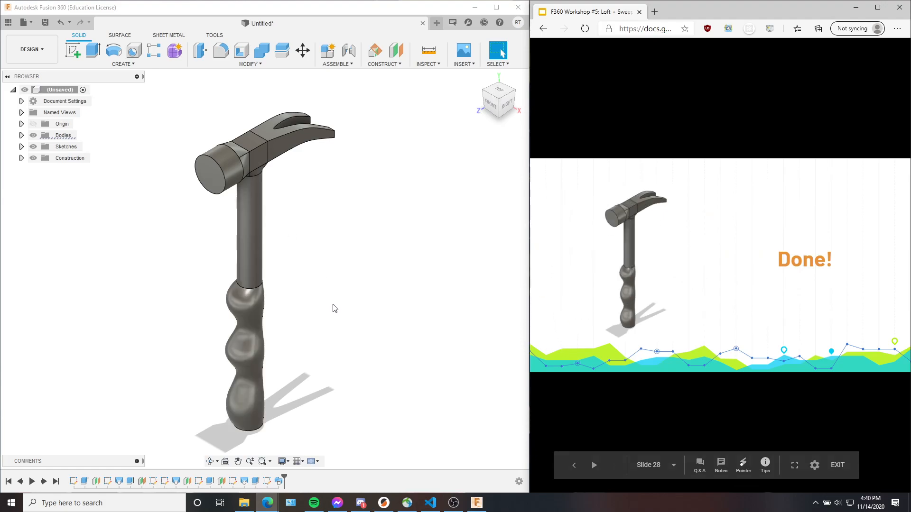
scroll(337, 306, "down", 1)
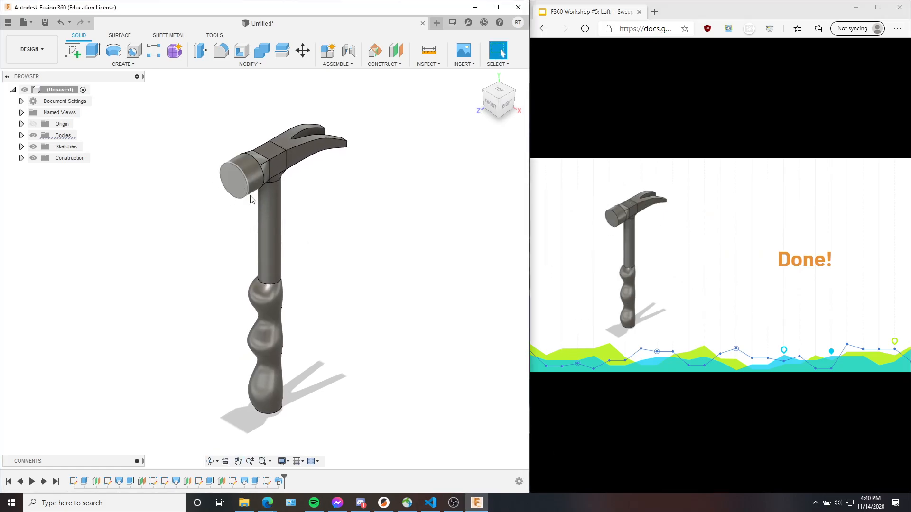